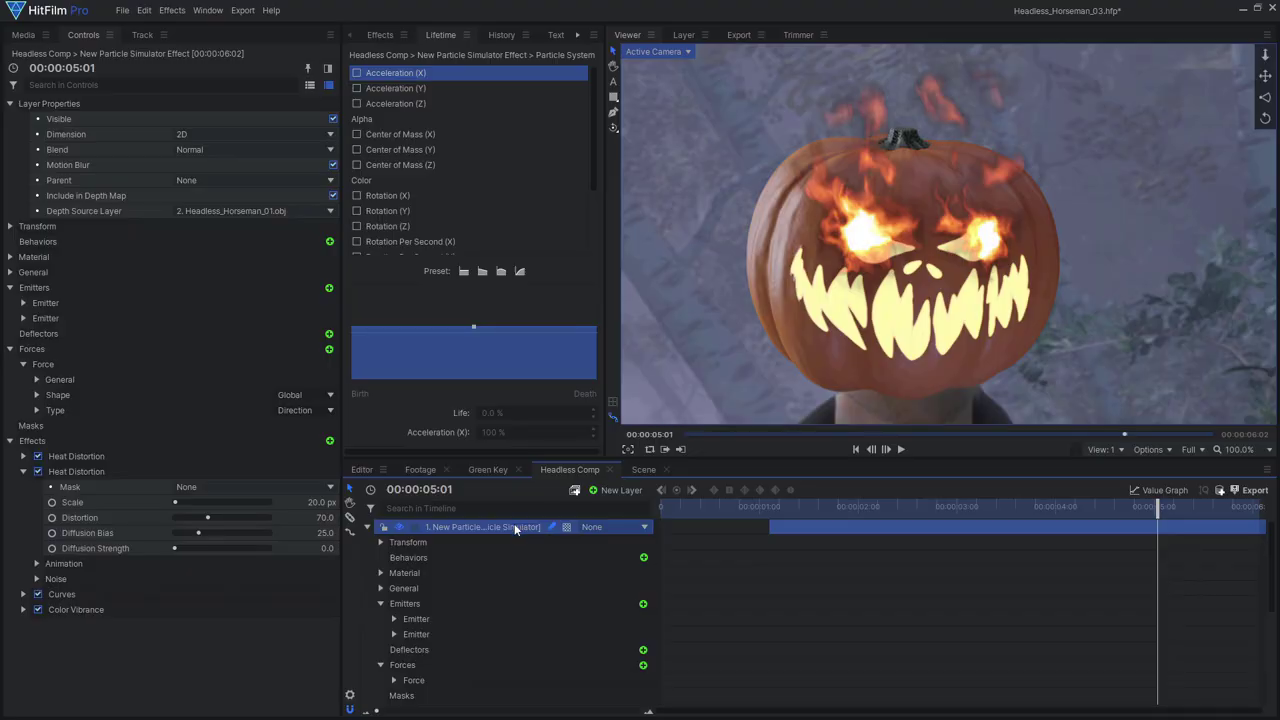
# Set the particle simulator layer's blend mode to Add
pyautogui.rightClick(514, 525)
pyautogui.moveTo(693, 134)
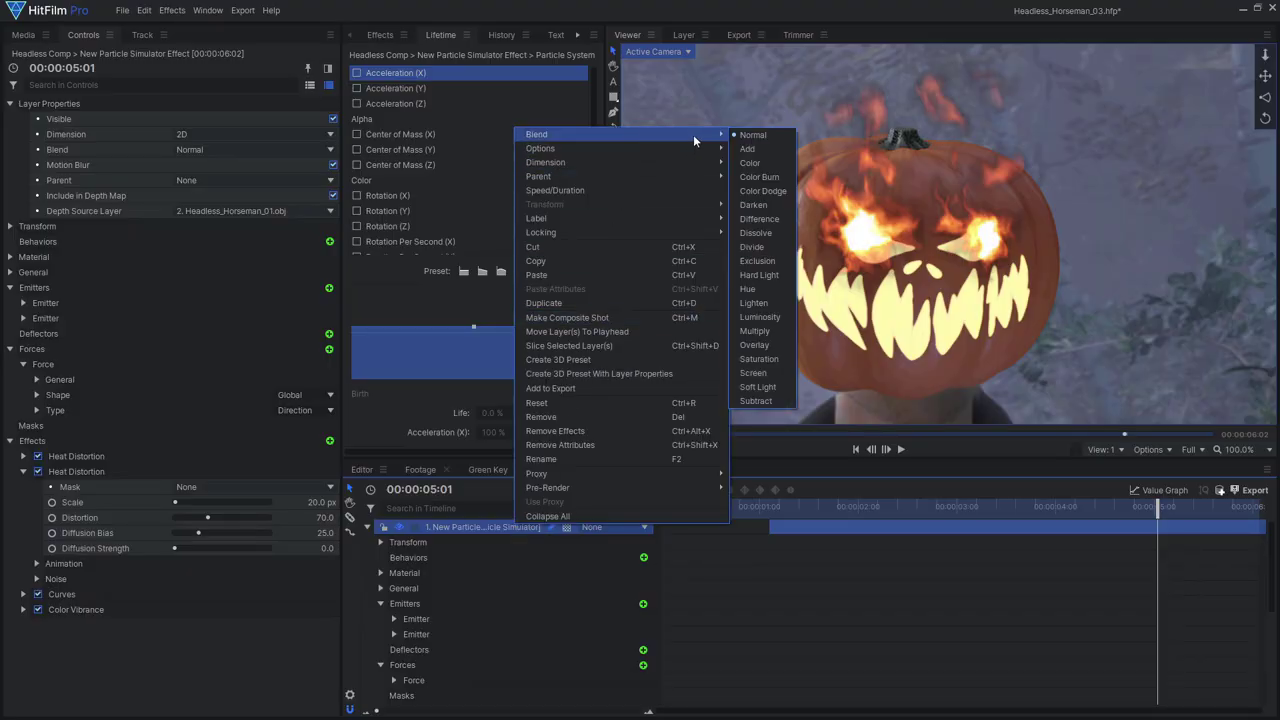
pyautogui.click(762, 144)
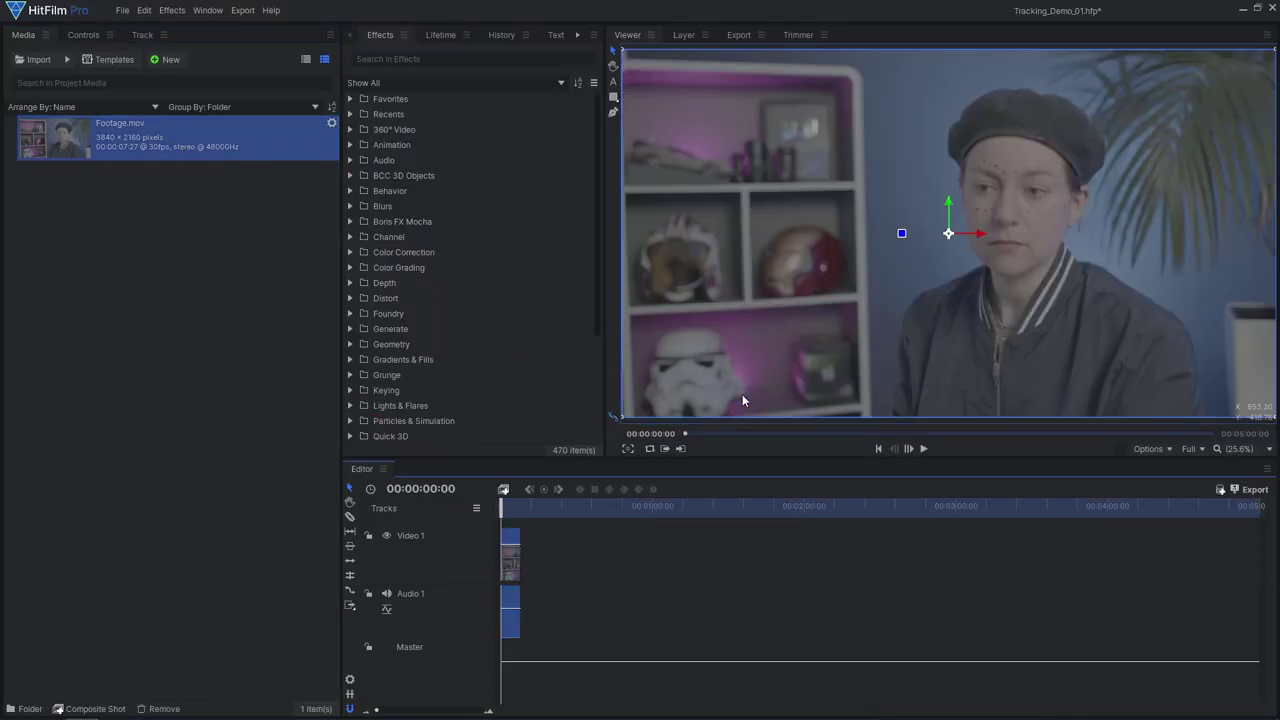
# Grade the footage clip with brightened Curves, an S-curve duplicate, Hue/Saturation/Lightness, and Sharpen
pyautogui.click(350, 252)
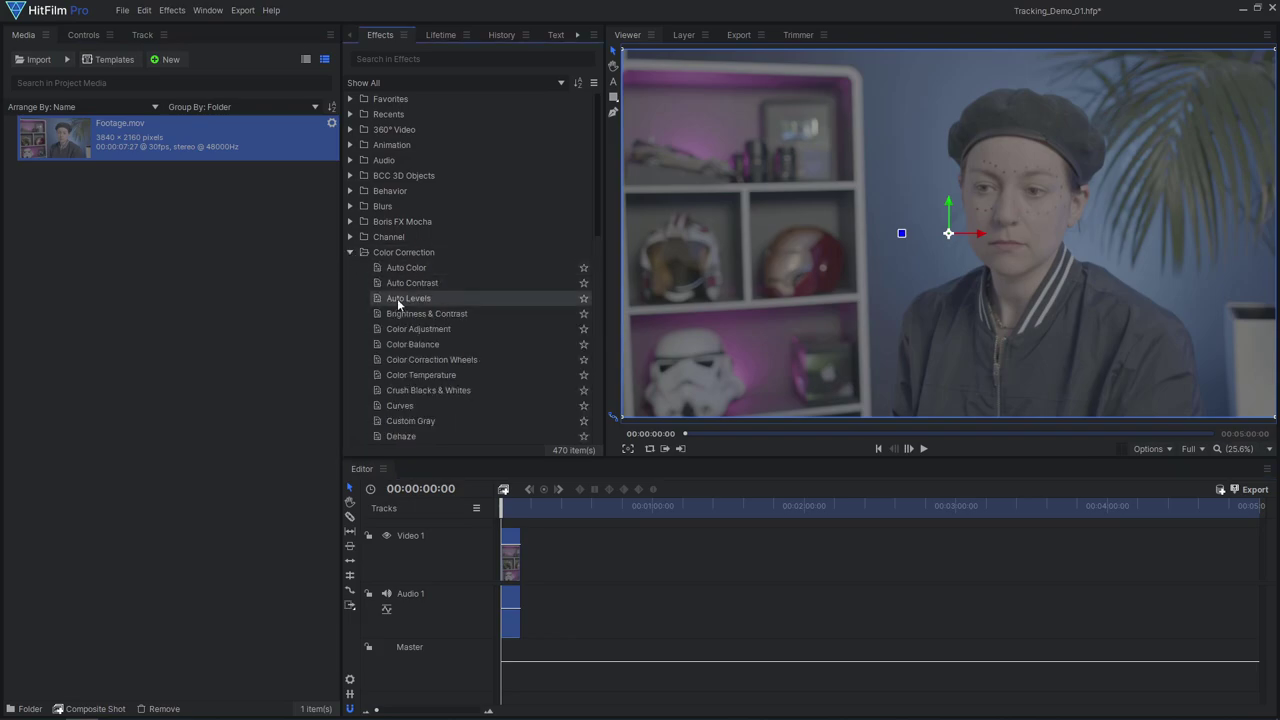
pyautogui.moveTo(443, 405); pyautogui.dragTo(511, 539)
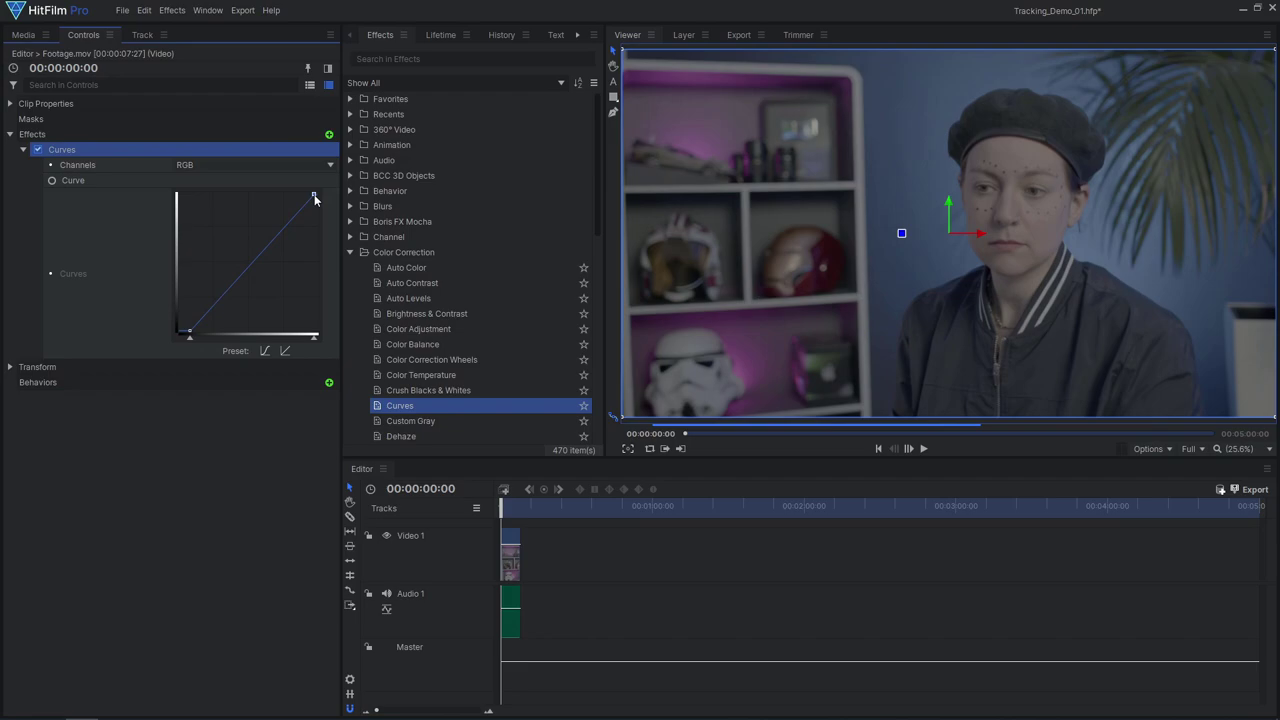
pyautogui.moveTo(314, 199); pyautogui.dragTo(289, 197)
pyautogui.hotkey('ctrl', 'd')
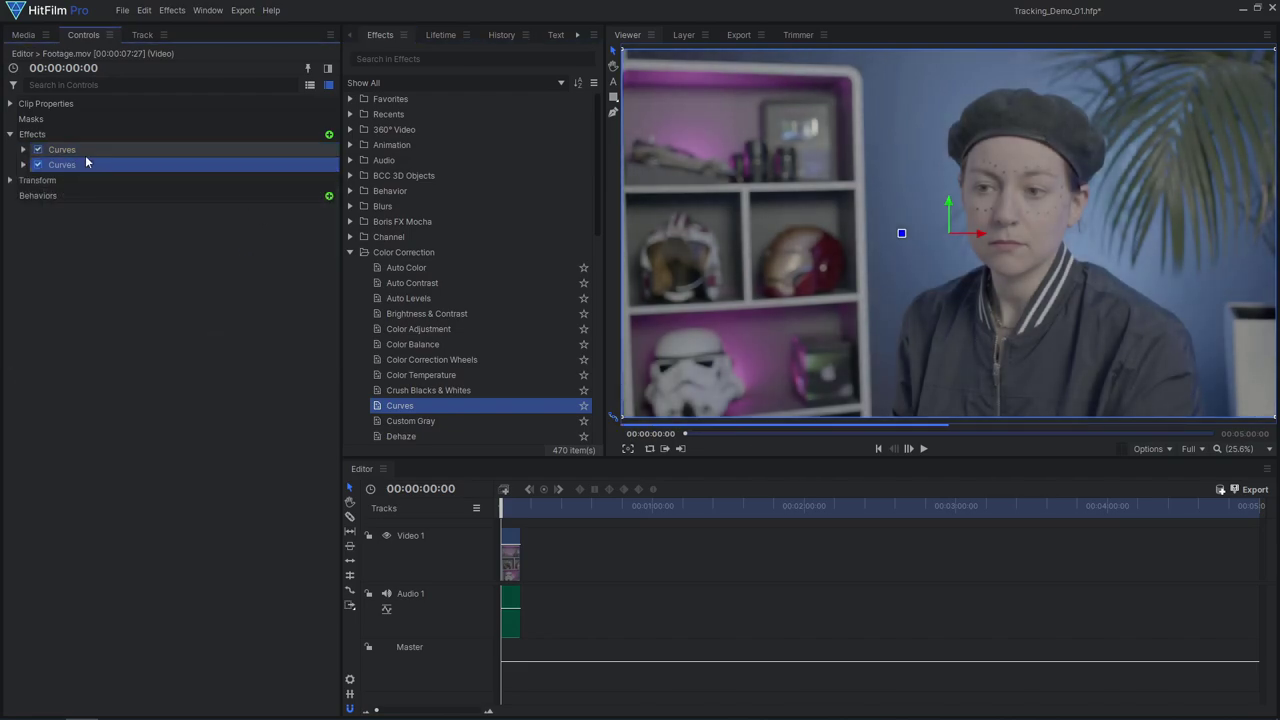
pyautogui.click(23, 165)
pyautogui.click(263, 366)
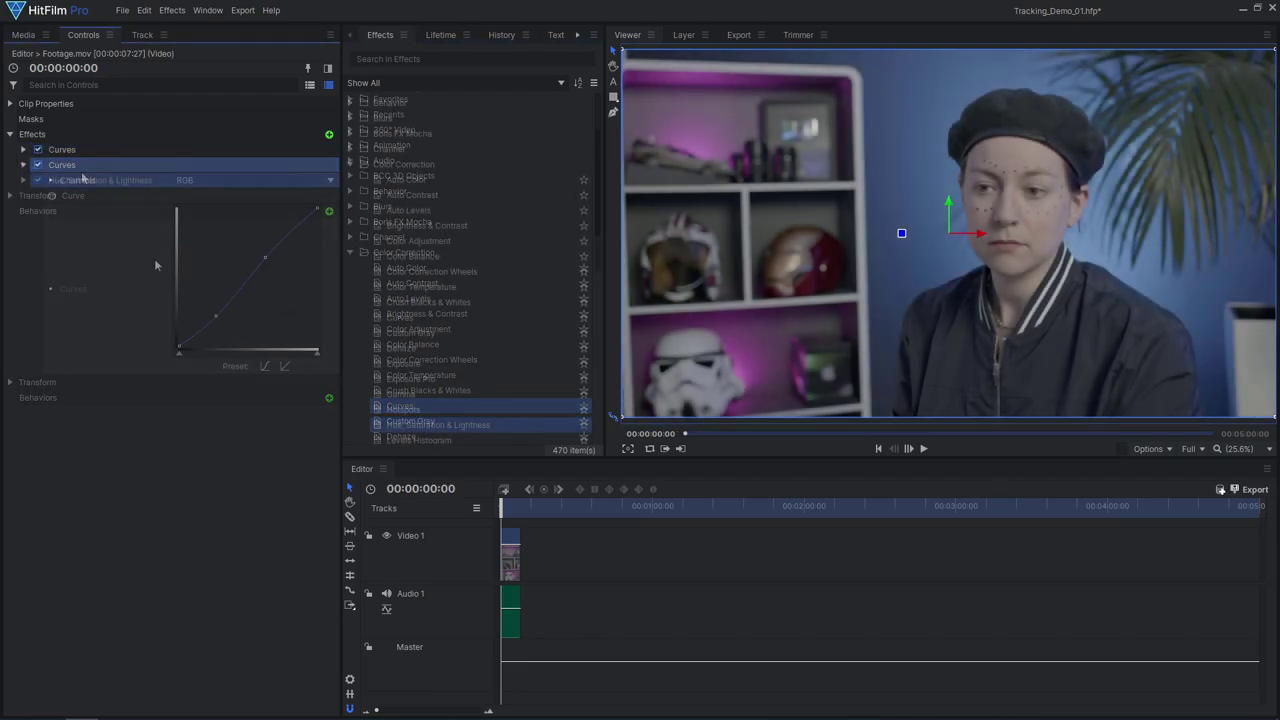
pyautogui.click(23, 180)
pyautogui.click(37, 196)
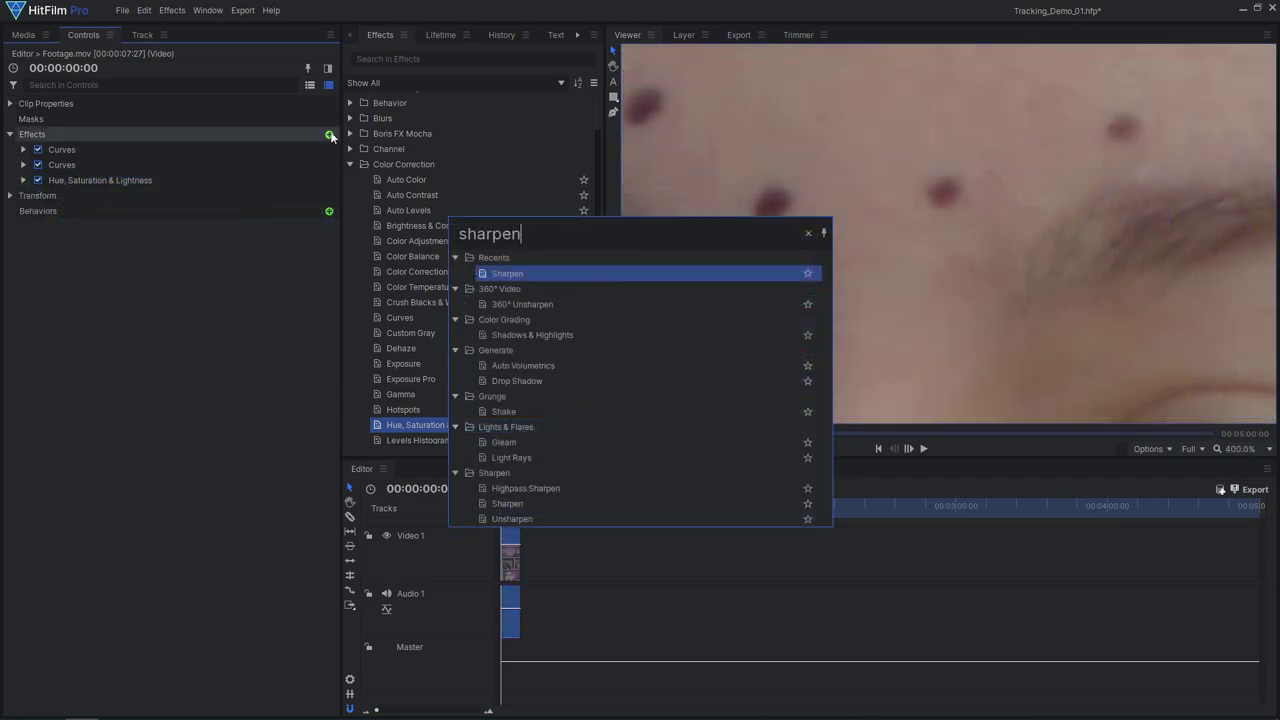
pyautogui.press('Return')
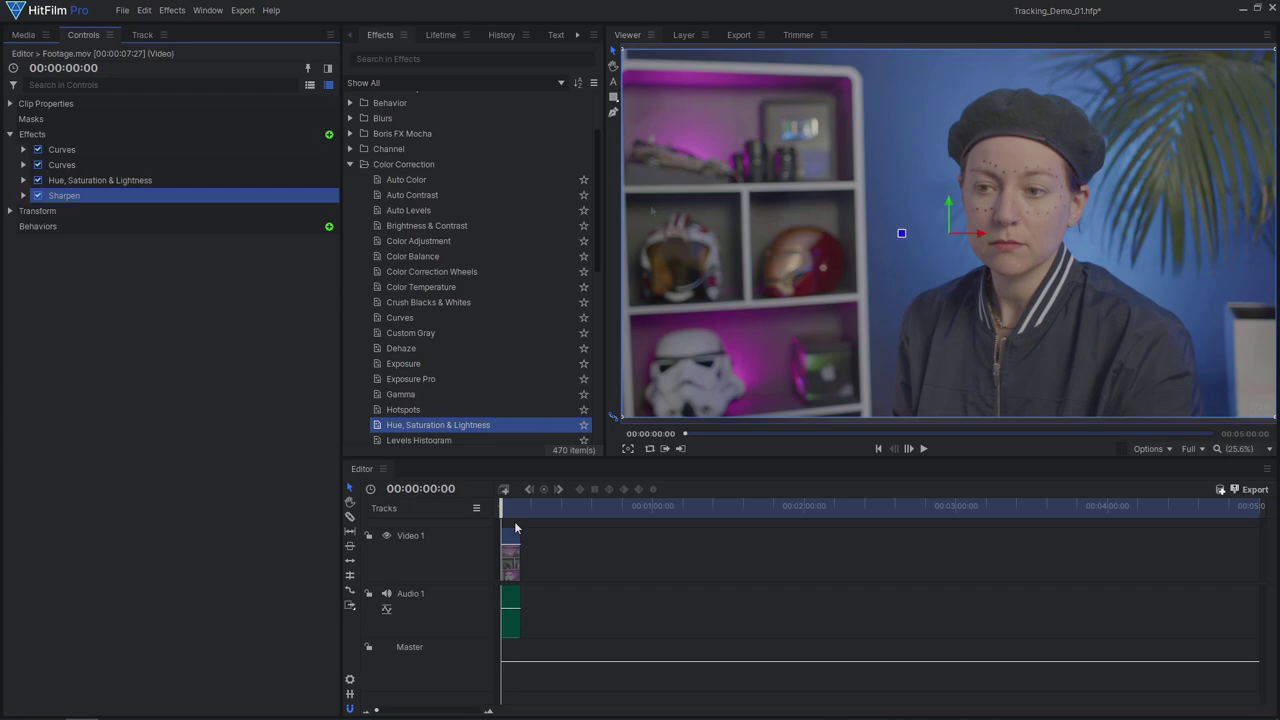
# Queue the clip for export as a PNG Sequence saved to the Footage folder
pyautogui.rightClick(509, 537)
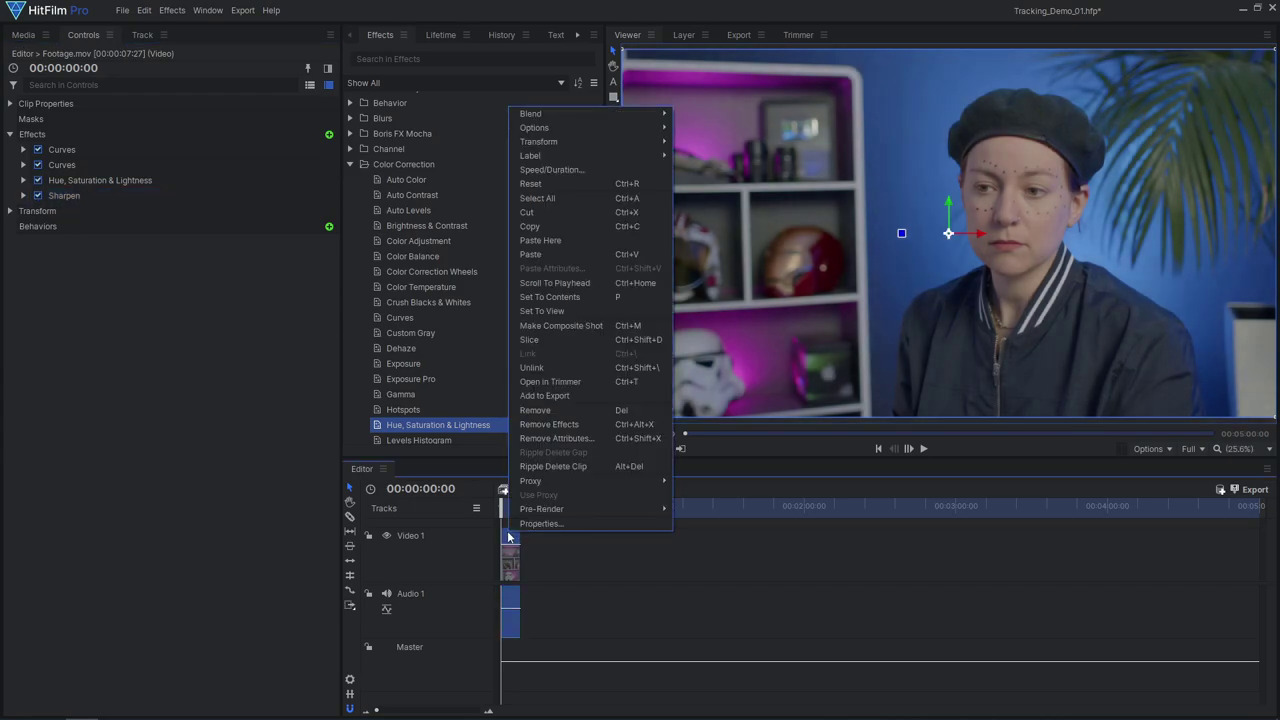
pyautogui.click(545, 395)
pyautogui.click(843, 119)
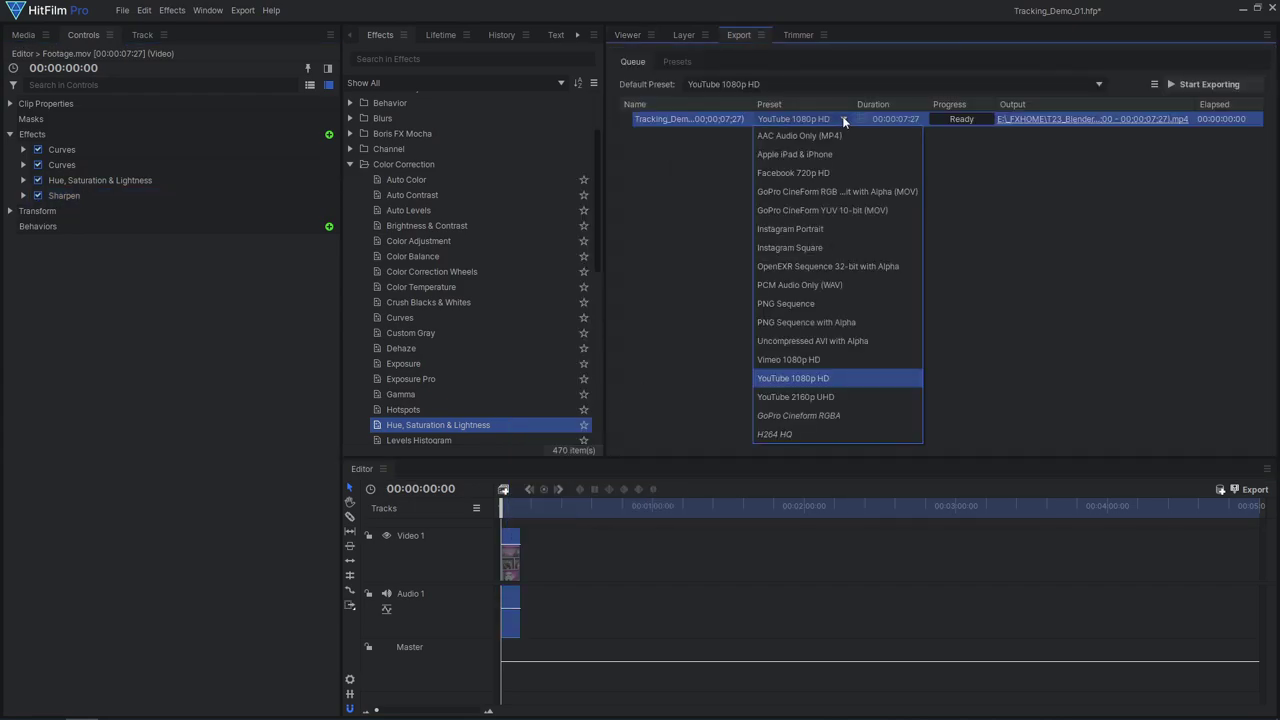
pyautogui.click(854, 303)
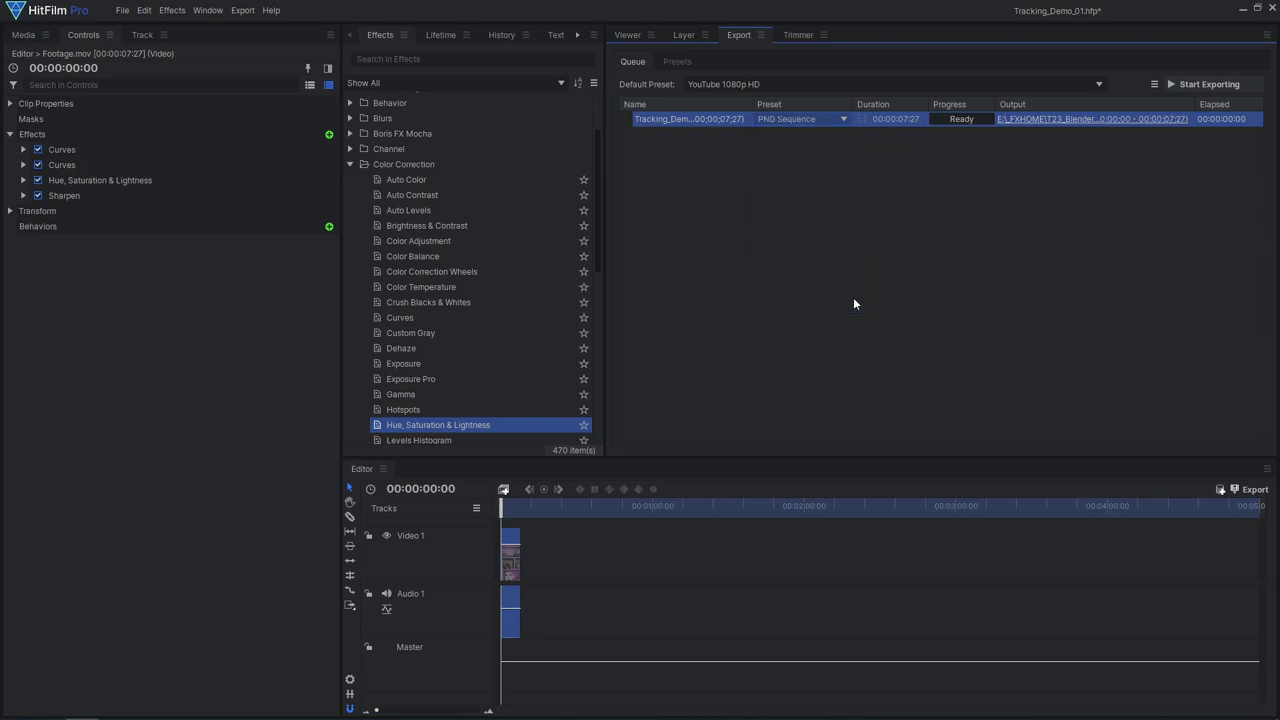
pyautogui.click(1080, 119)
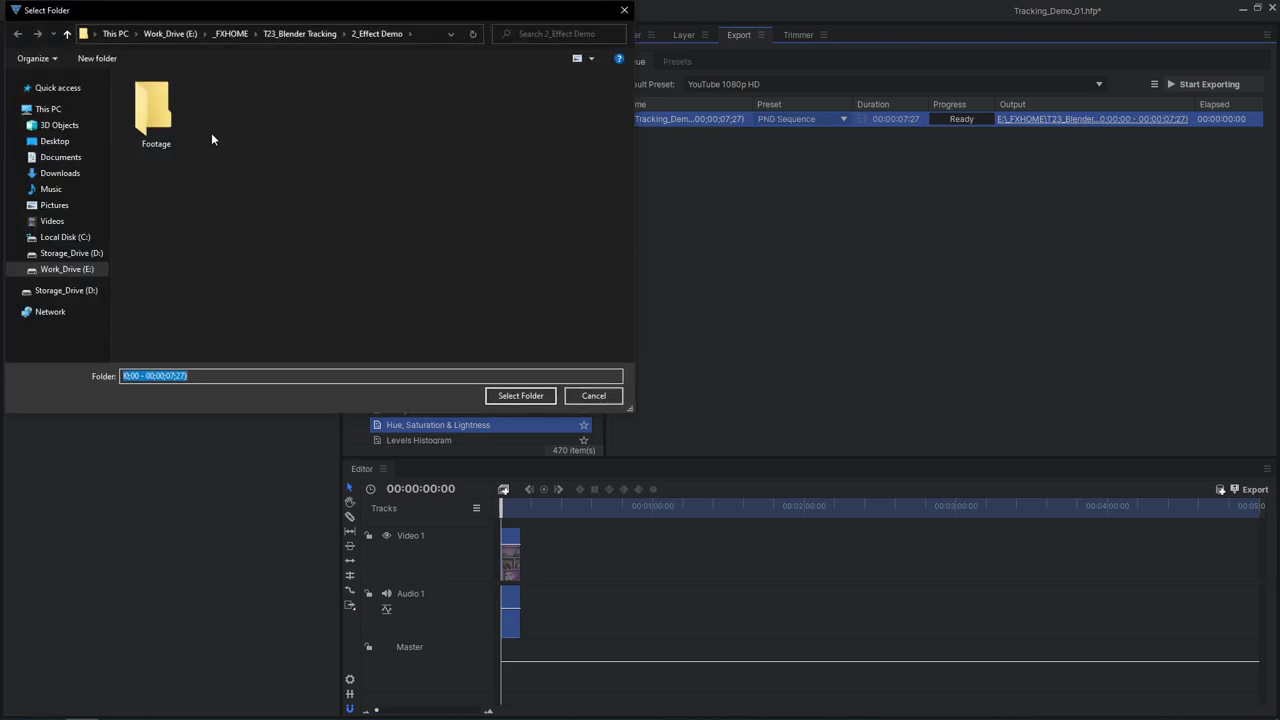
pyautogui.doubleClick(171, 112)
pyautogui.click(528, 394)
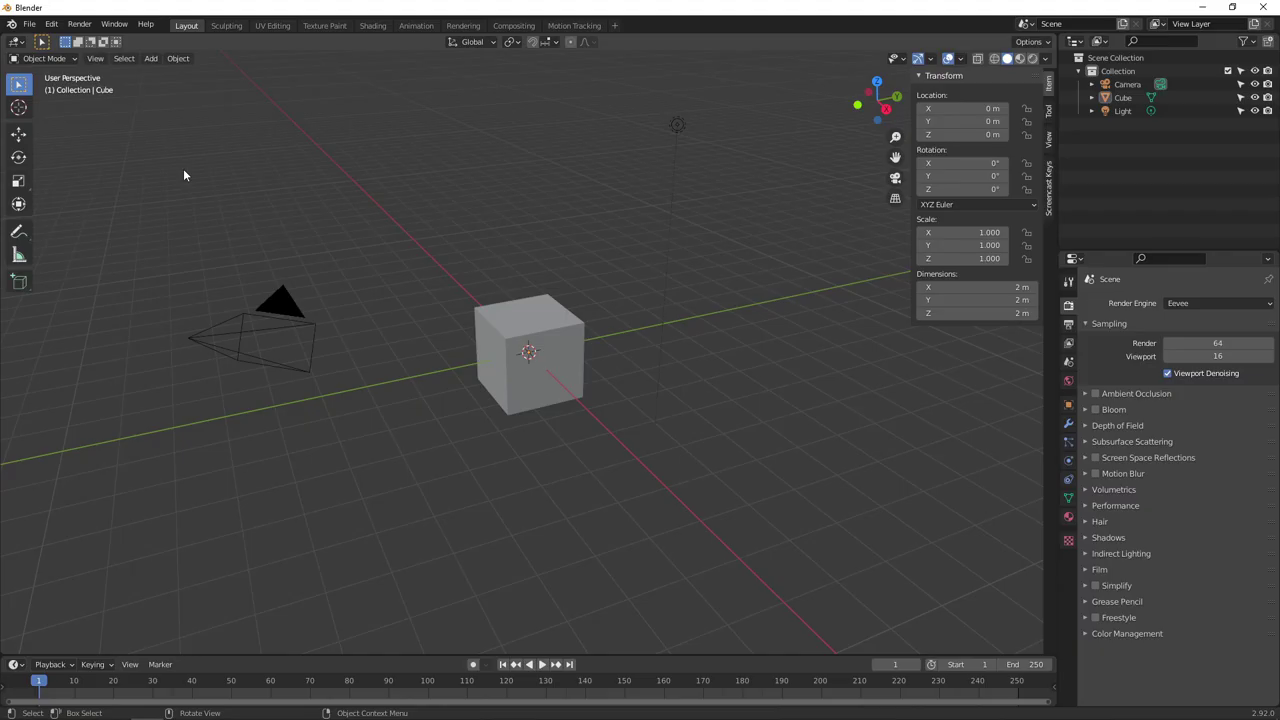
# Start a new VFX file and load the image0000.png sequence as the tracking clip
pyautogui.click(28, 25)
pyautogui.moveTo(45, 42)
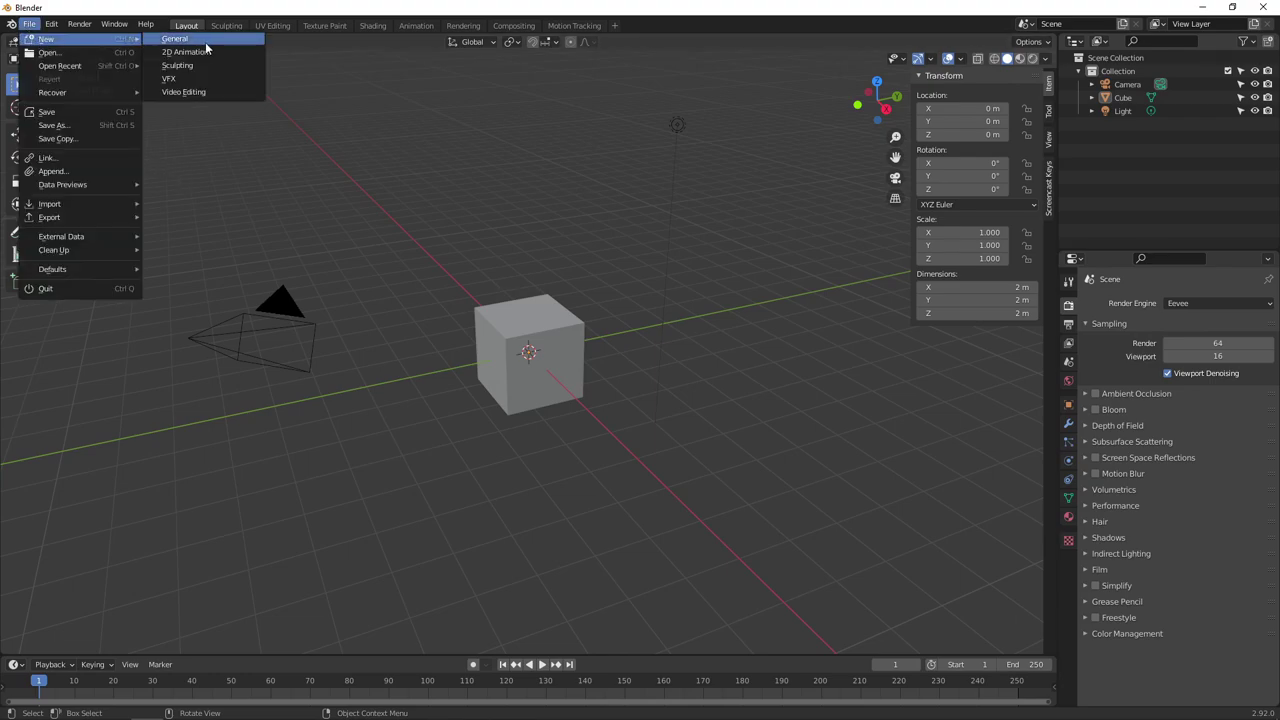
pyautogui.click(218, 78)
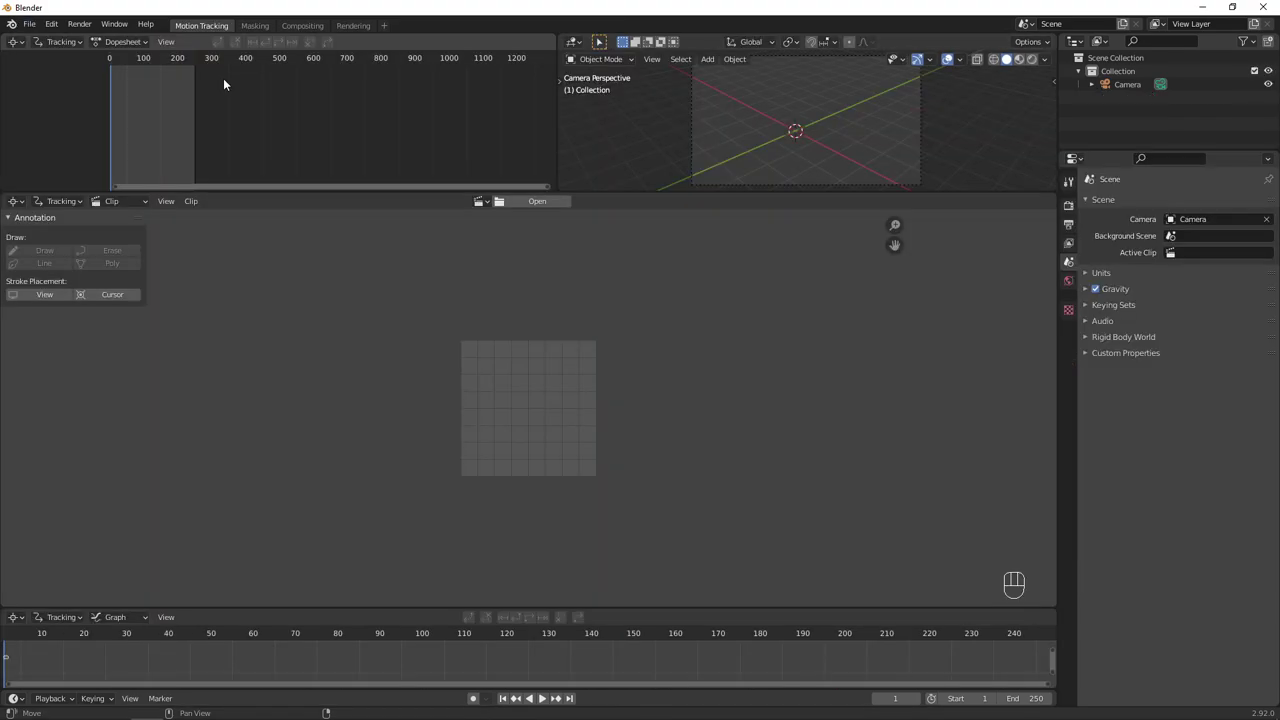
pyautogui.click(537, 201)
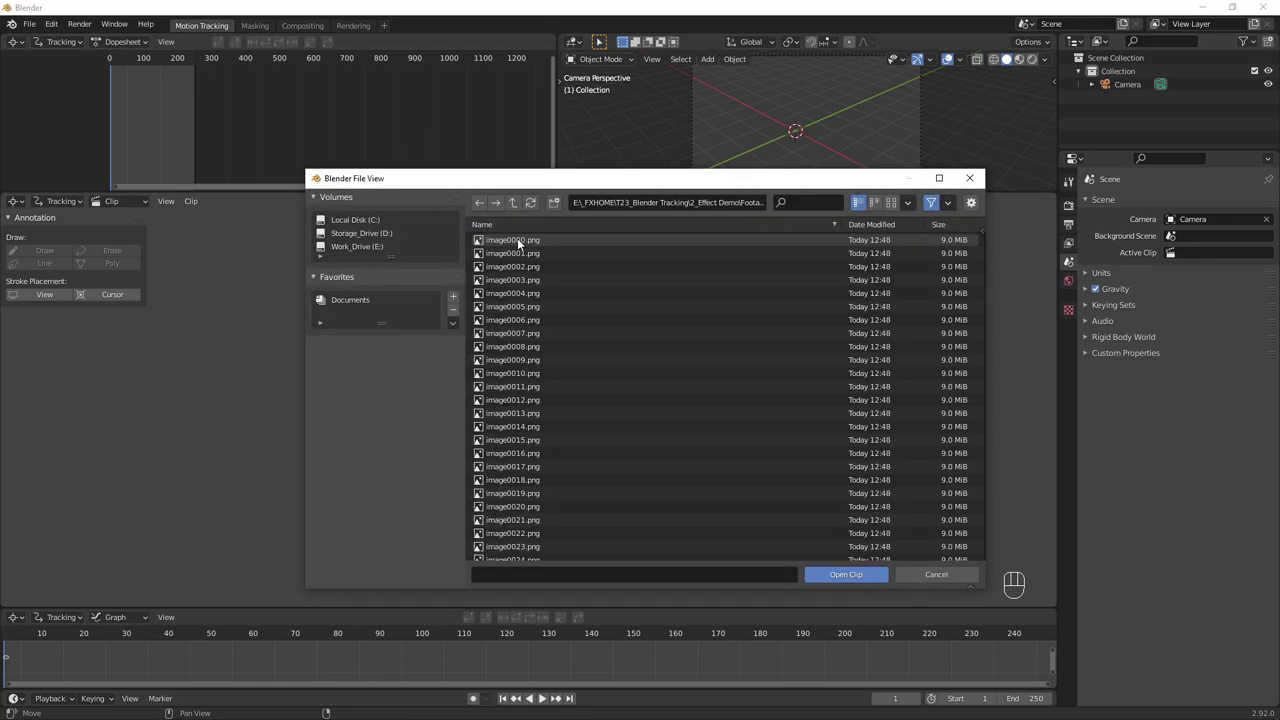
pyautogui.click(517, 240)
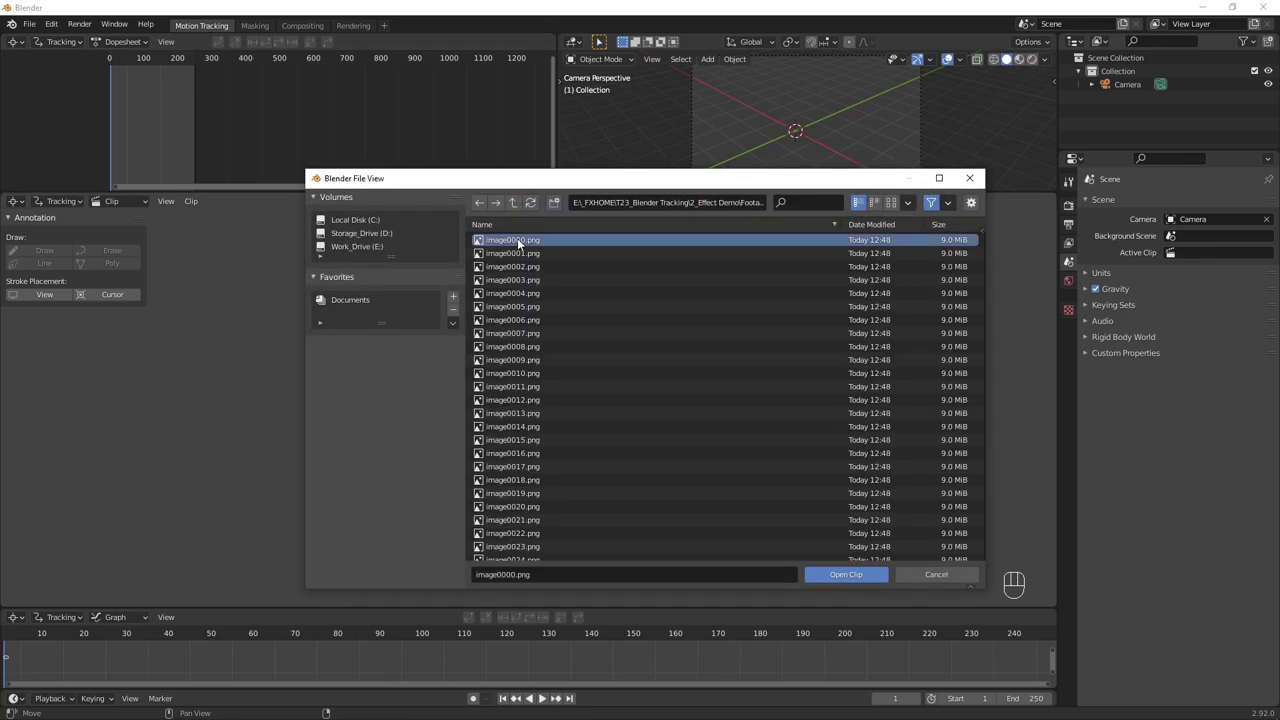
pyautogui.click(836, 577)
# Set resolution to 3840×2160 at 30 fps and match the scene frames to the clip
pyautogui.click(1068, 224)
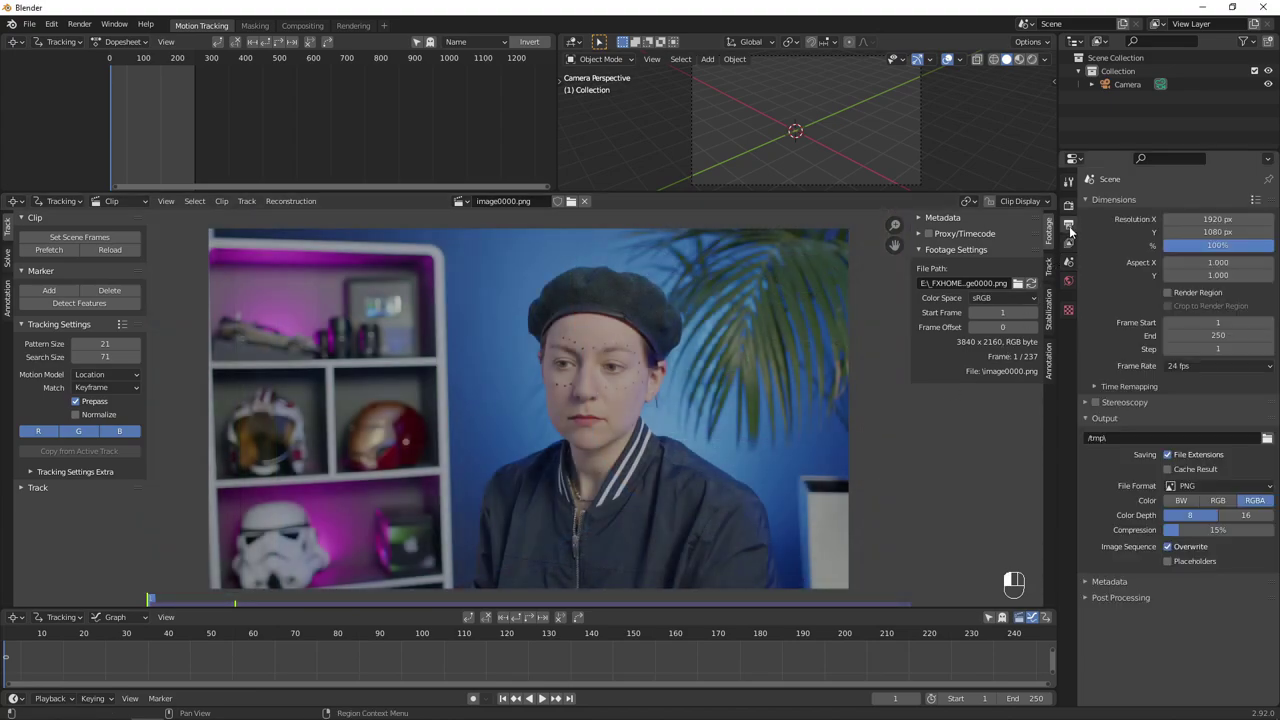
pyautogui.write('3840')
pyautogui.press('Return')
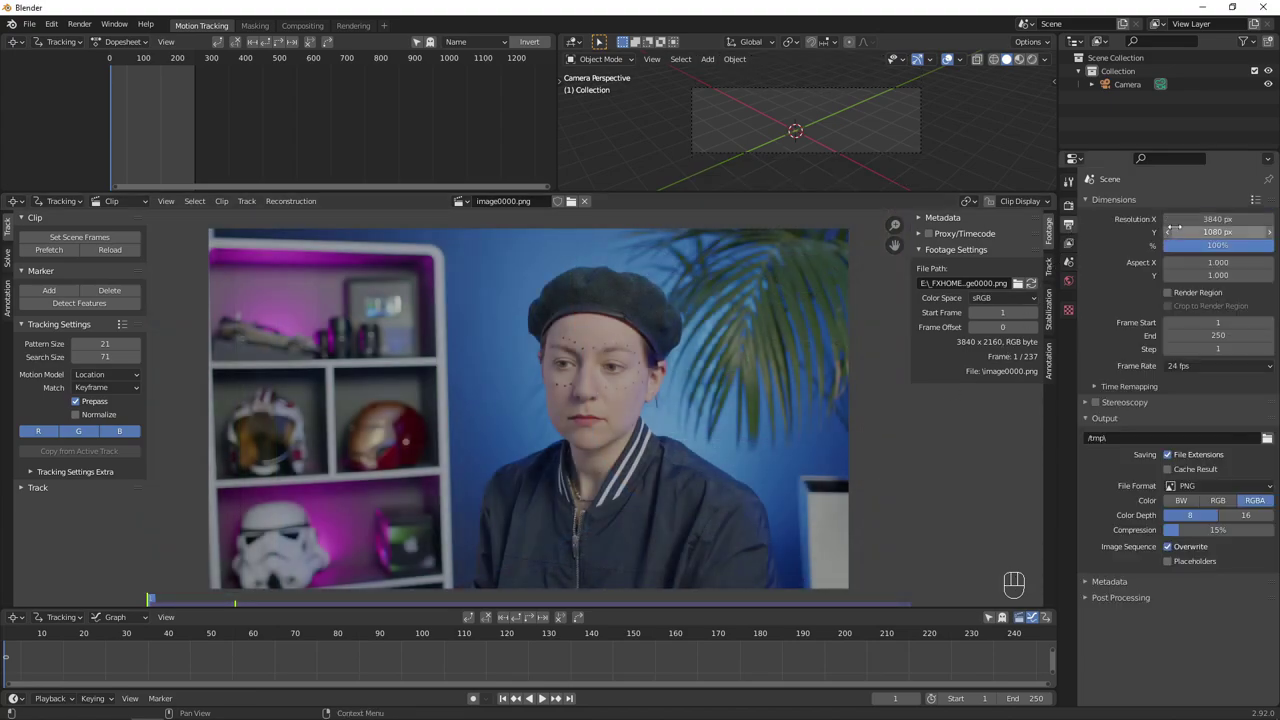
pyautogui.click(1176, 229)
pyautogui.write('2160')
pyautogui.press('Return')
pyautogui.click(1218, 365)
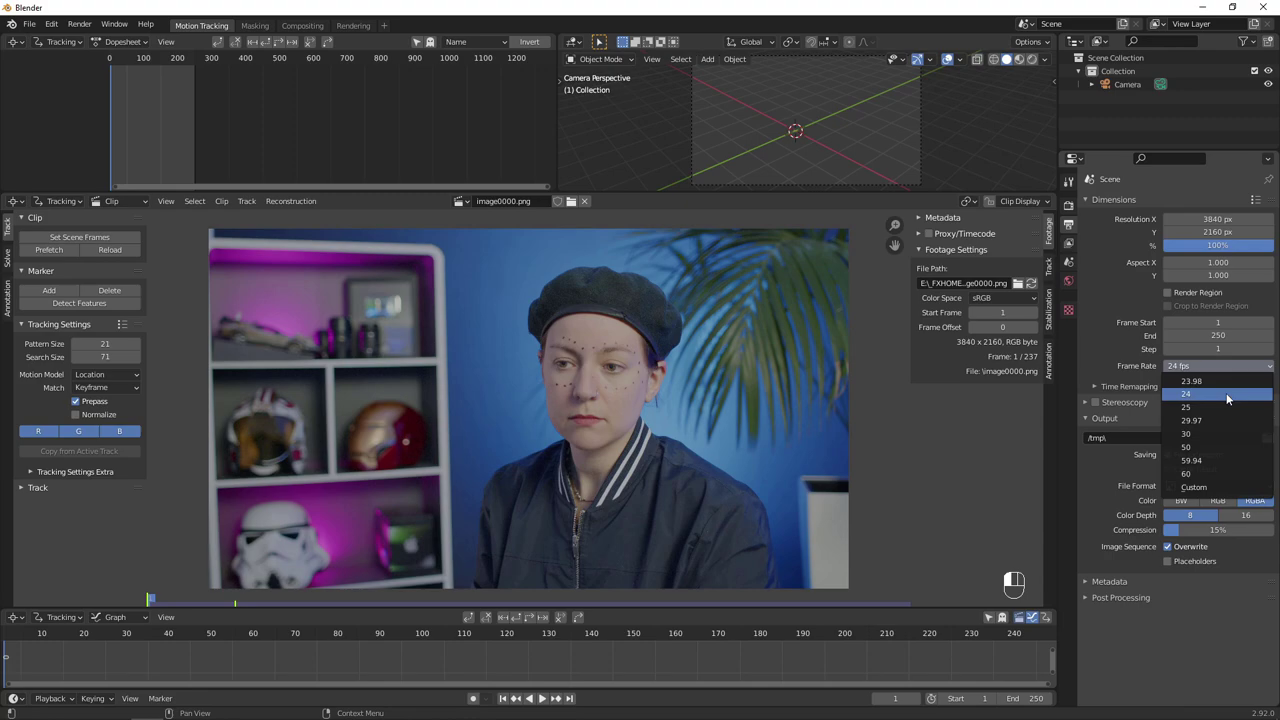
pyautogui.click(1218, 437)
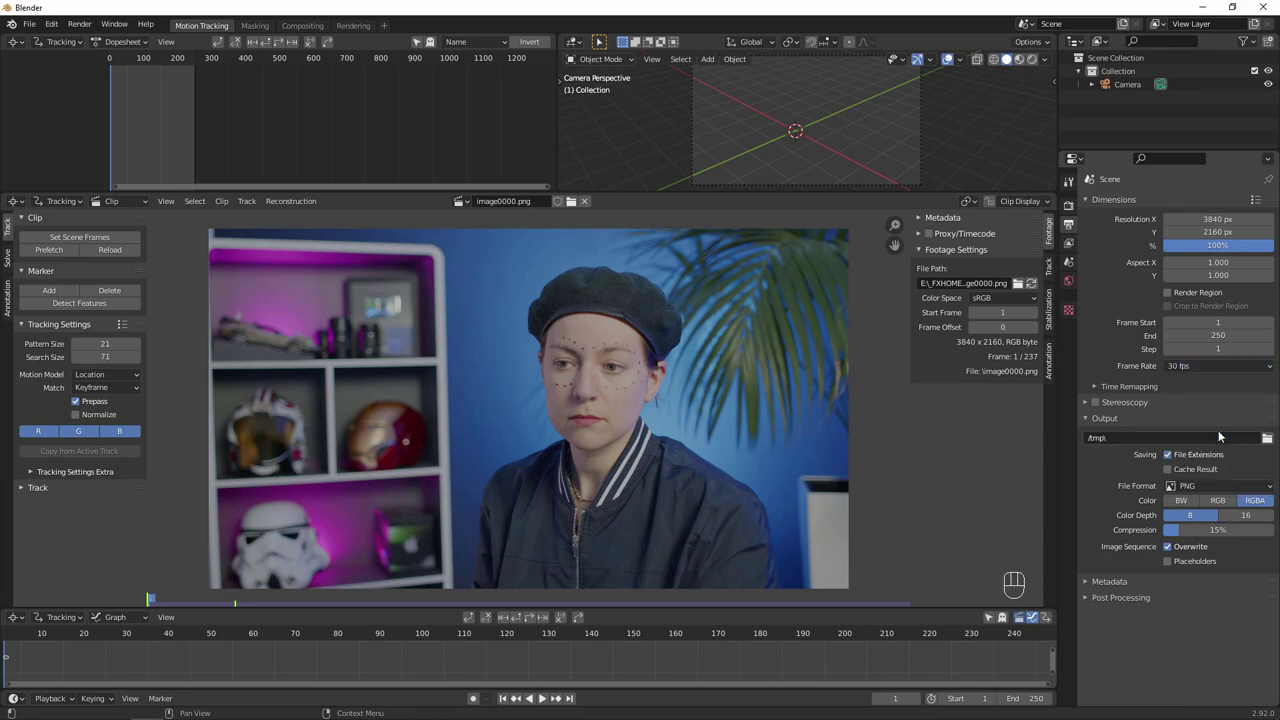
pyautogui.click(112, 237)
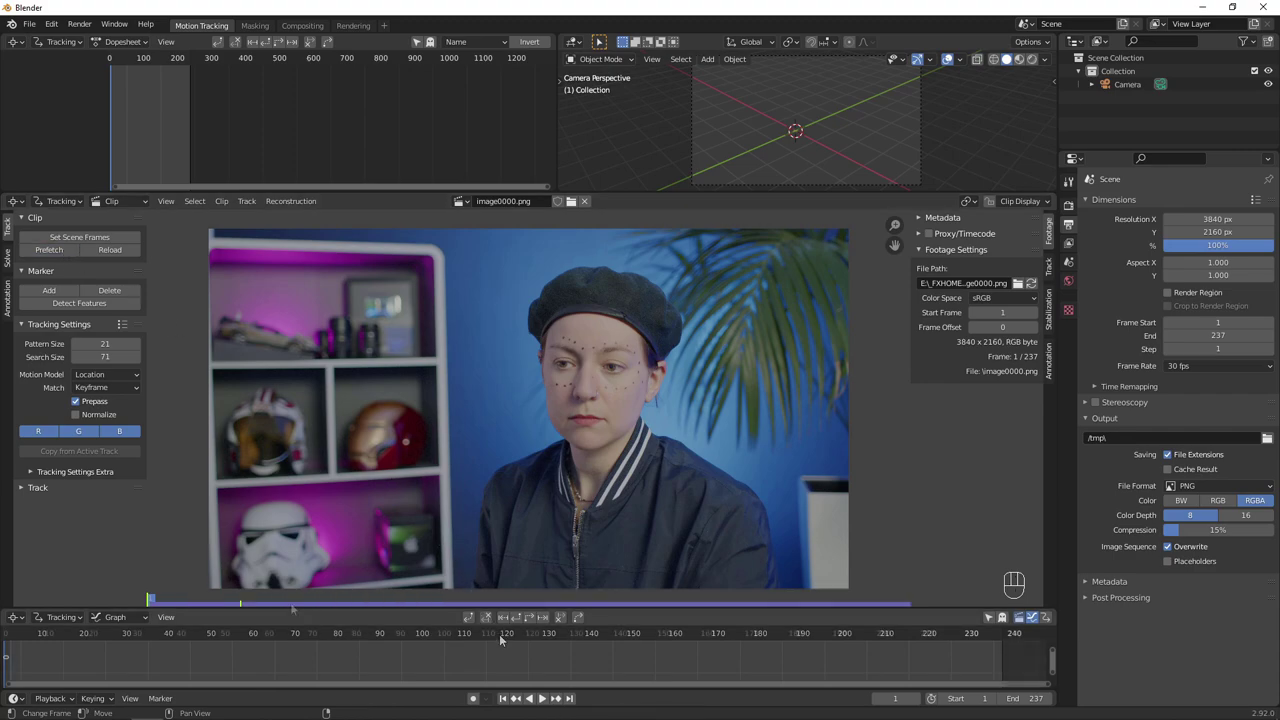
pyautogui.moveTo(185, 609); pyautogui.dragTo(687, 636)
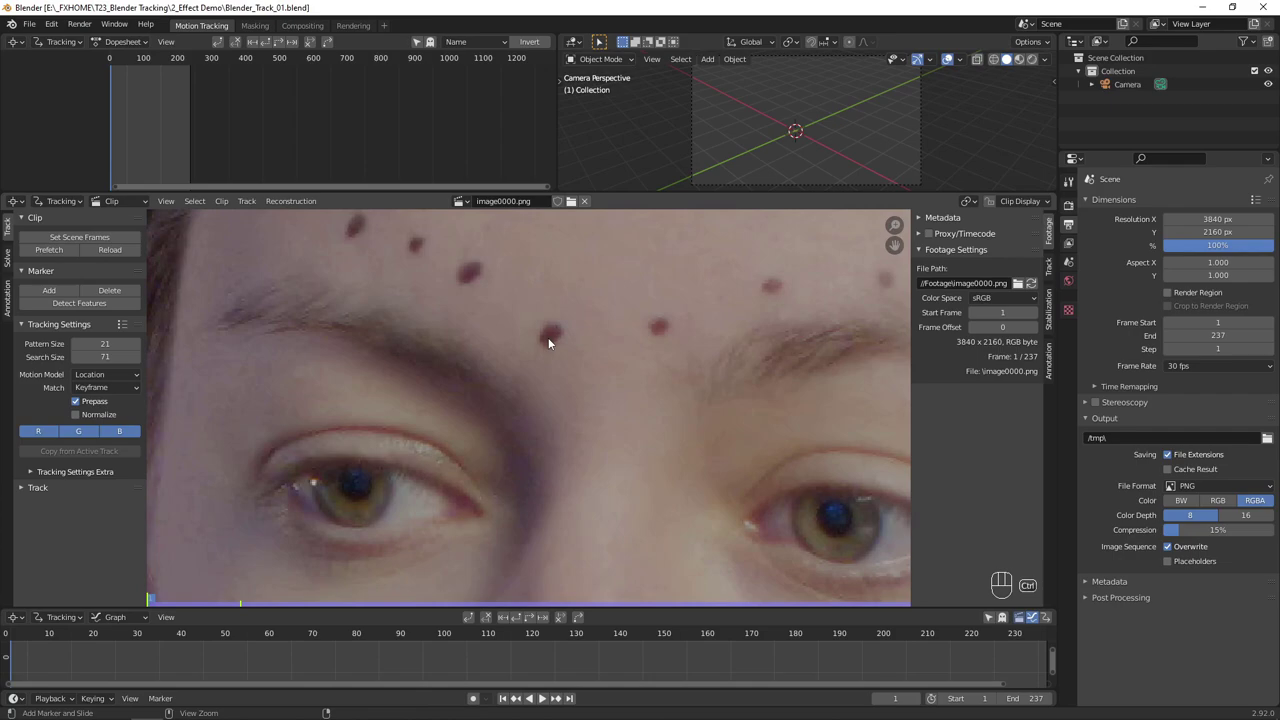
# Place a marker on a forehead dot and track it forward, checking its path
pyautogui.keyDown('ctrl'); pyautogui.click(548, 338); pyautogui.keyUp('ctrl')
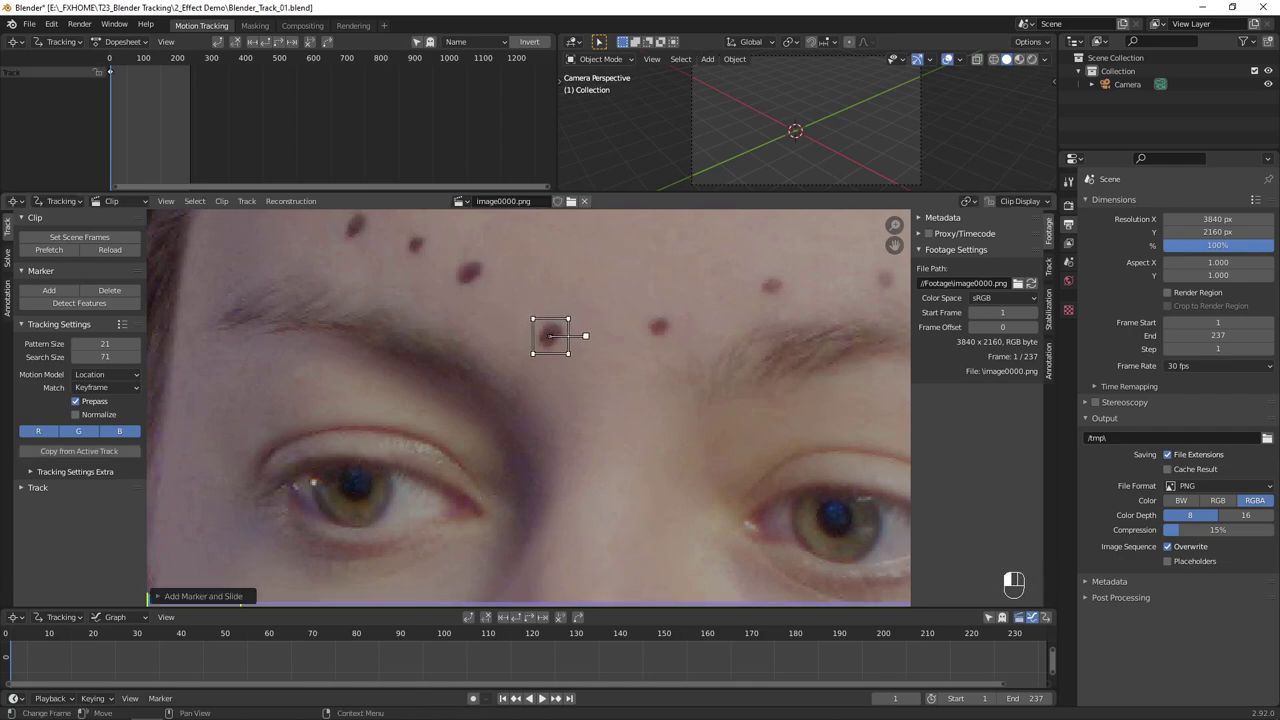
pyautogui.click(1049, 268)
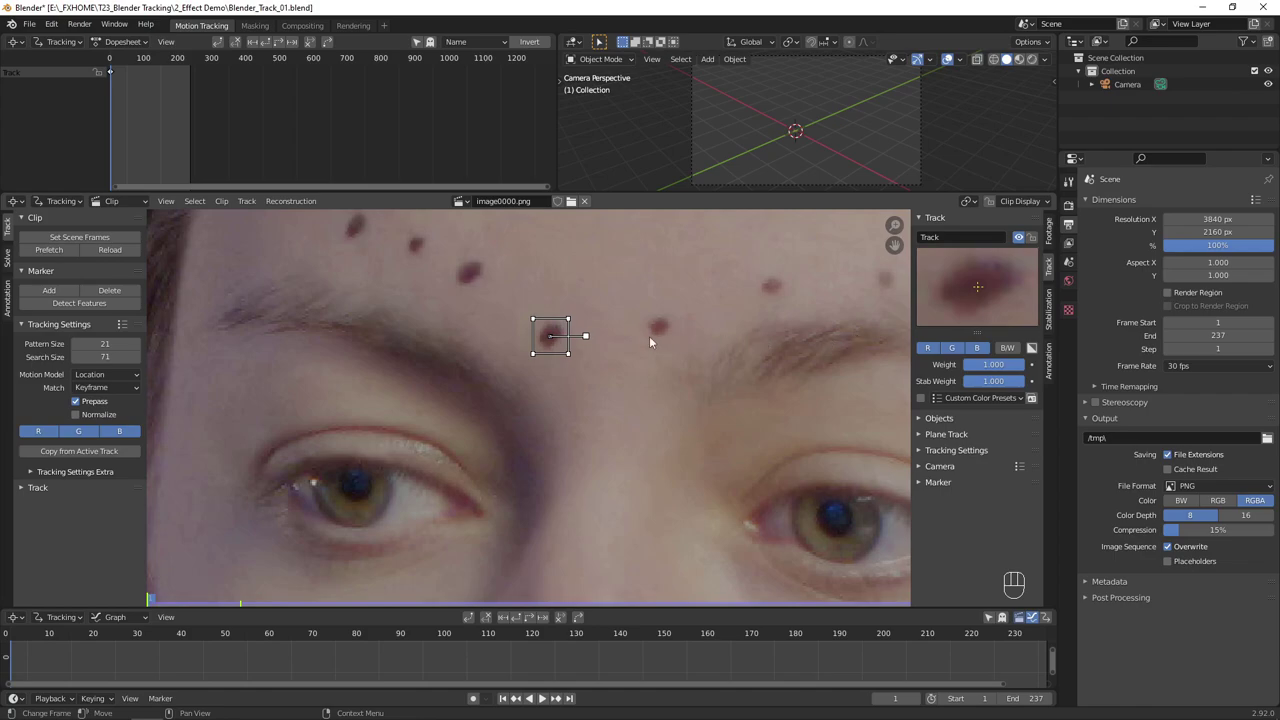
pyautogui.scroll(-1, 649, 338)
pyautogui.press('e')
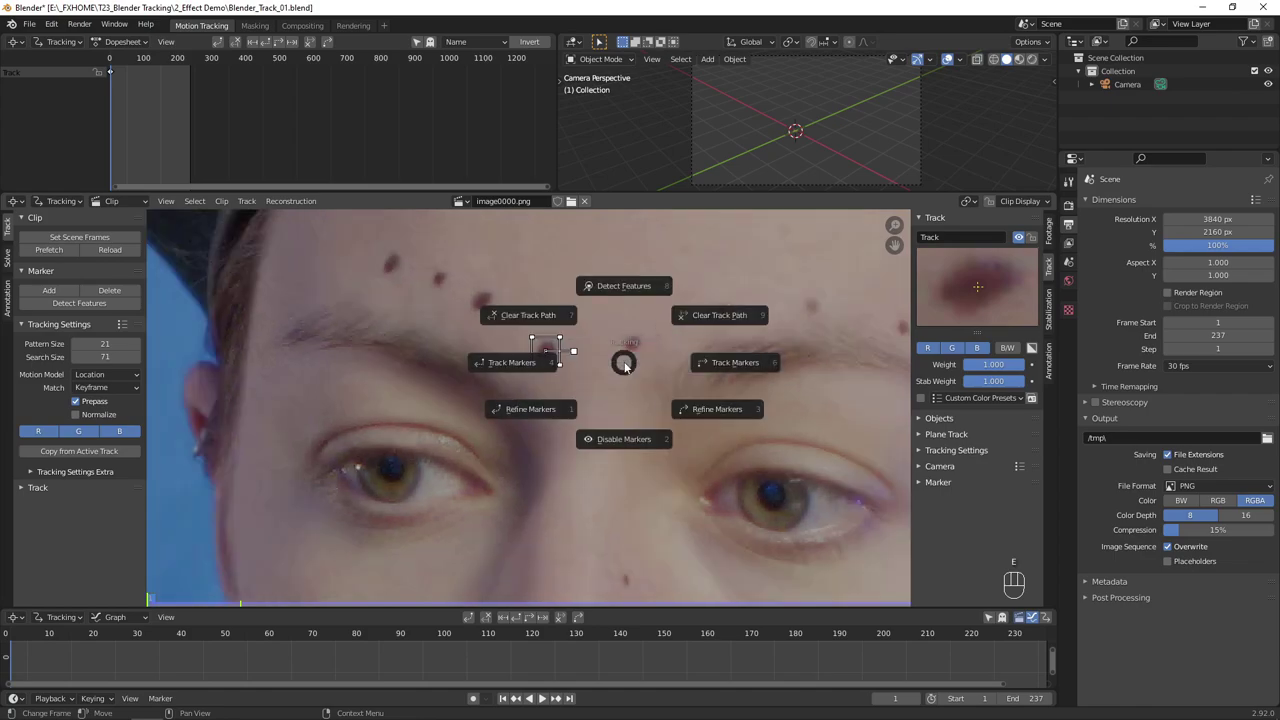
pyautogui.click(757, 361)
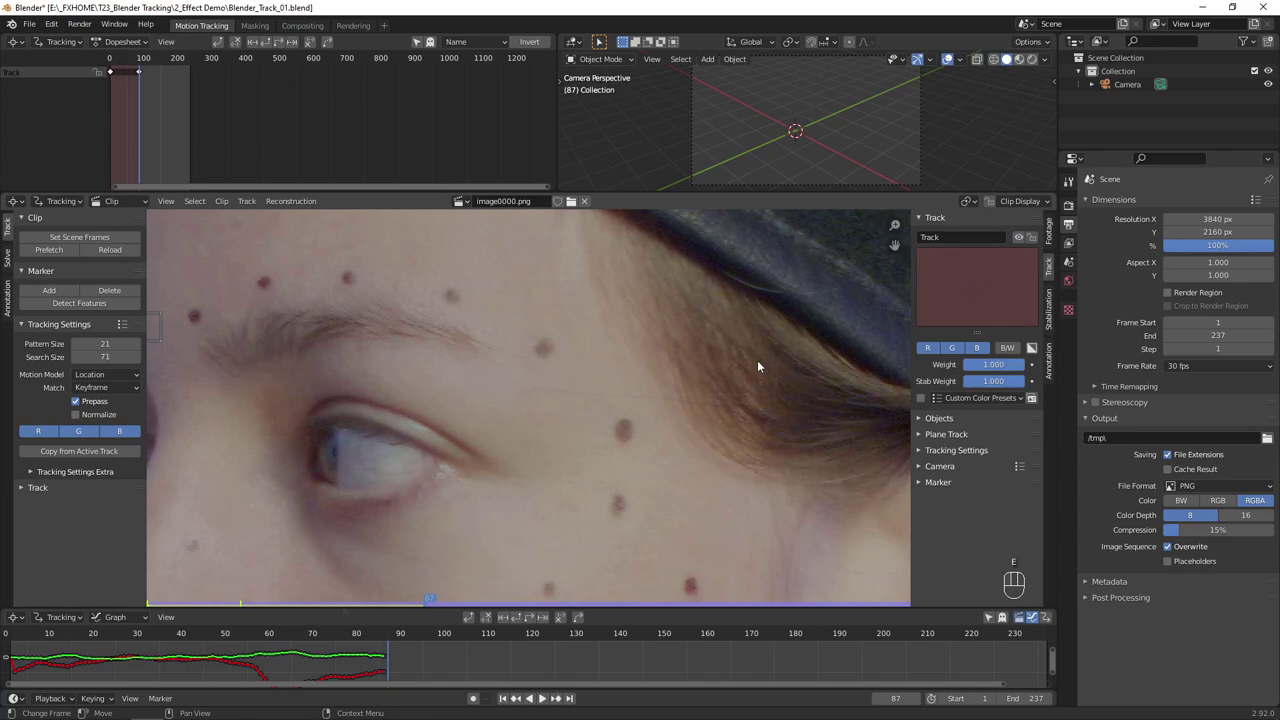
pyautogui.moveTo(376, 602); pyautogui.dragTo(424, 602)
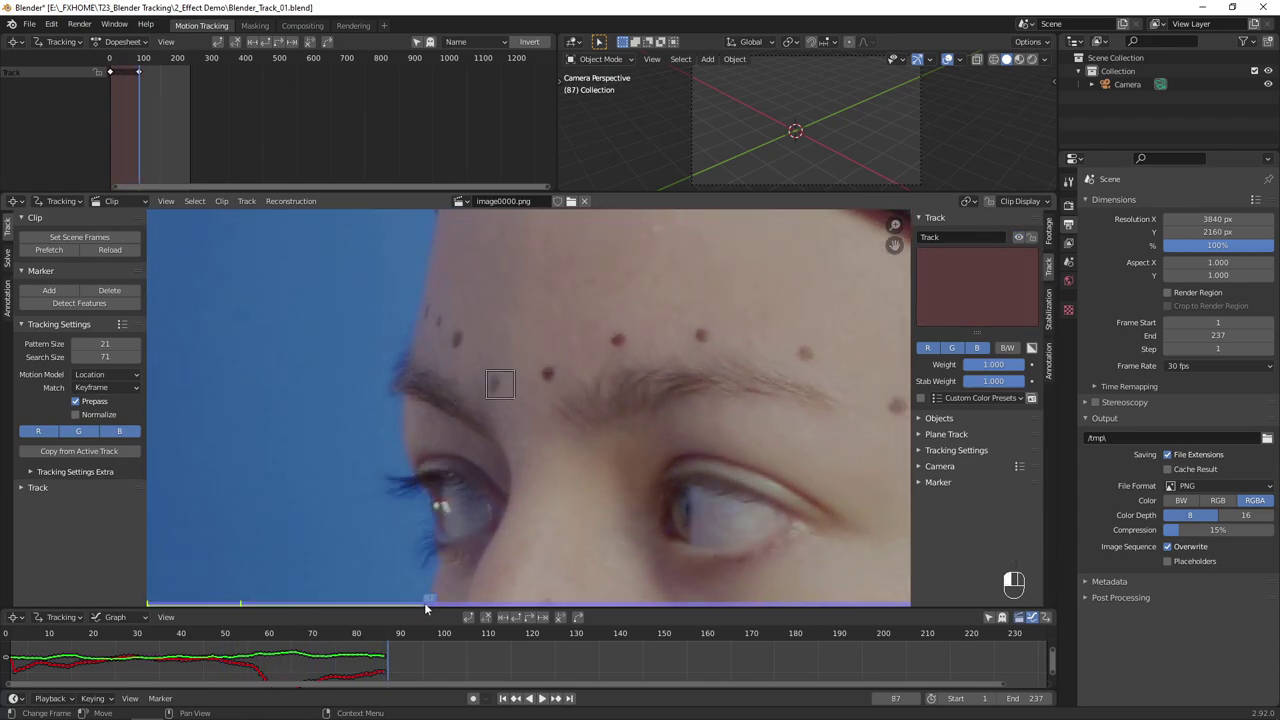
# Track the marker forward to the clip end, review frame 123, and return to frame 1
pyautogui.scroll(4, 512, 379)
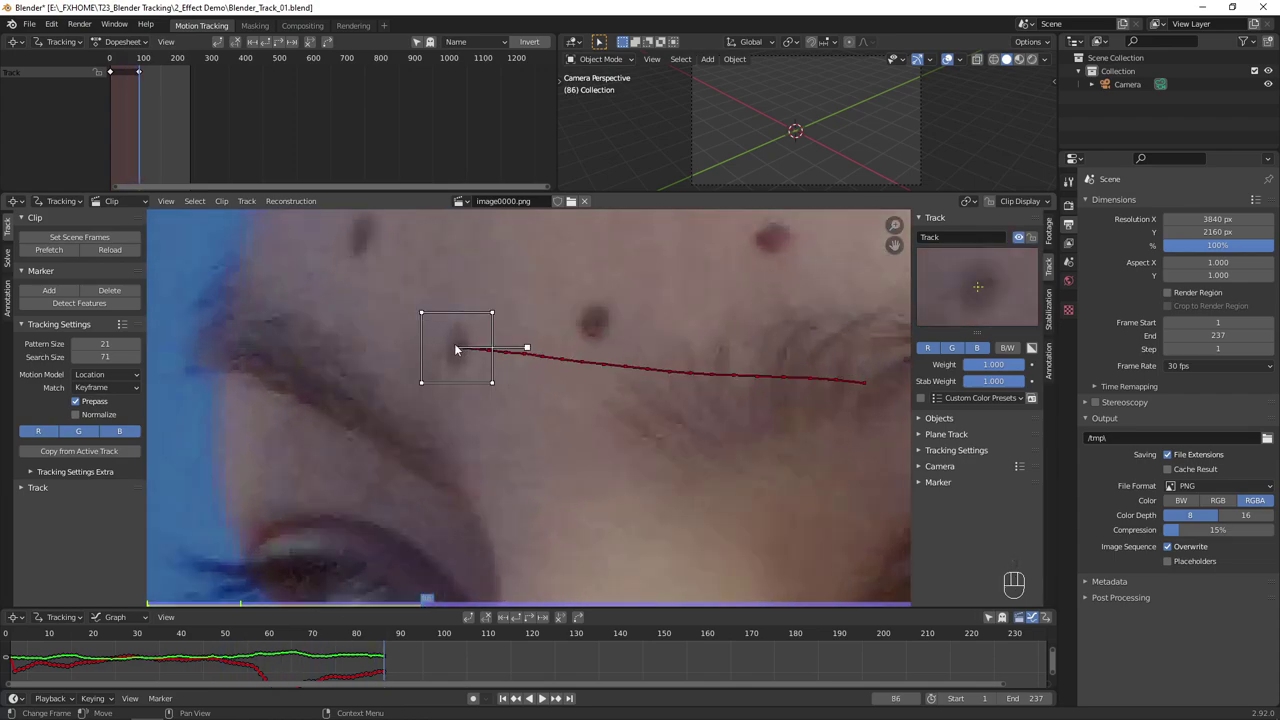
pyautogui.scroll(-4, 460, 350)
pyautogui.press('e')
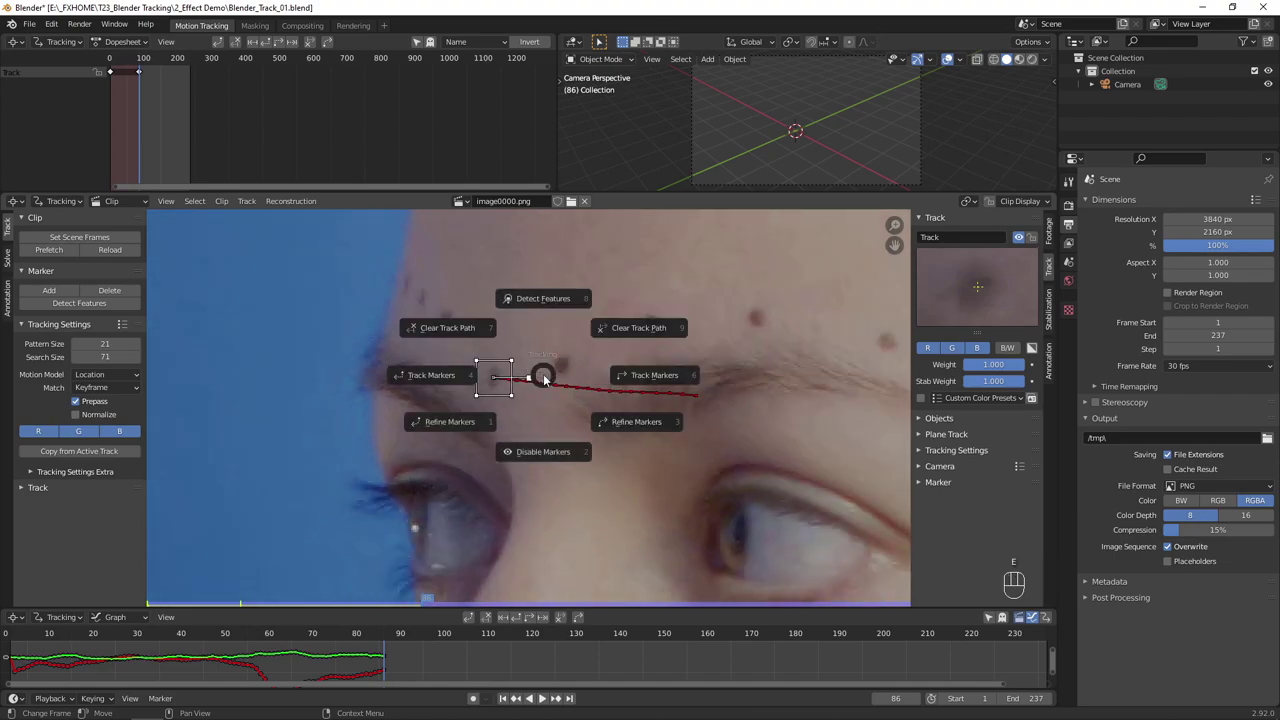
pyautogui.click(650, 376)
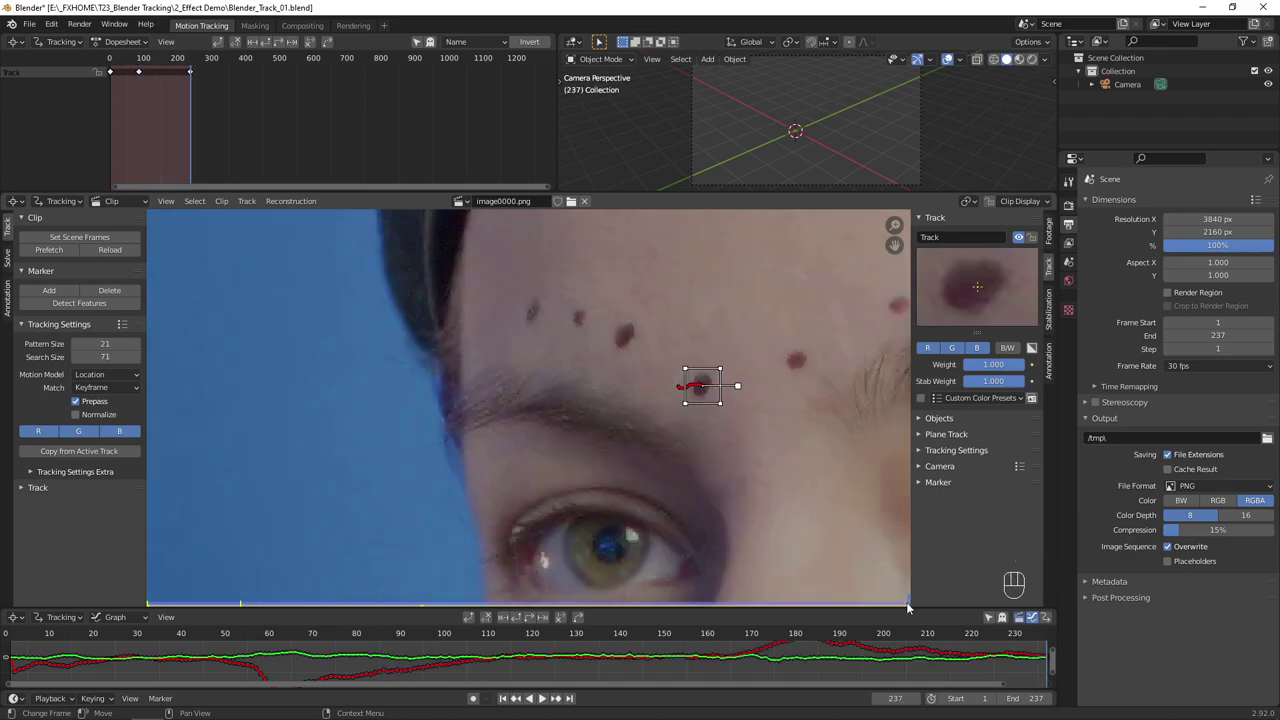
pyautogui.moveTo(908, 605); pyautogui.dragTo(540, 598)
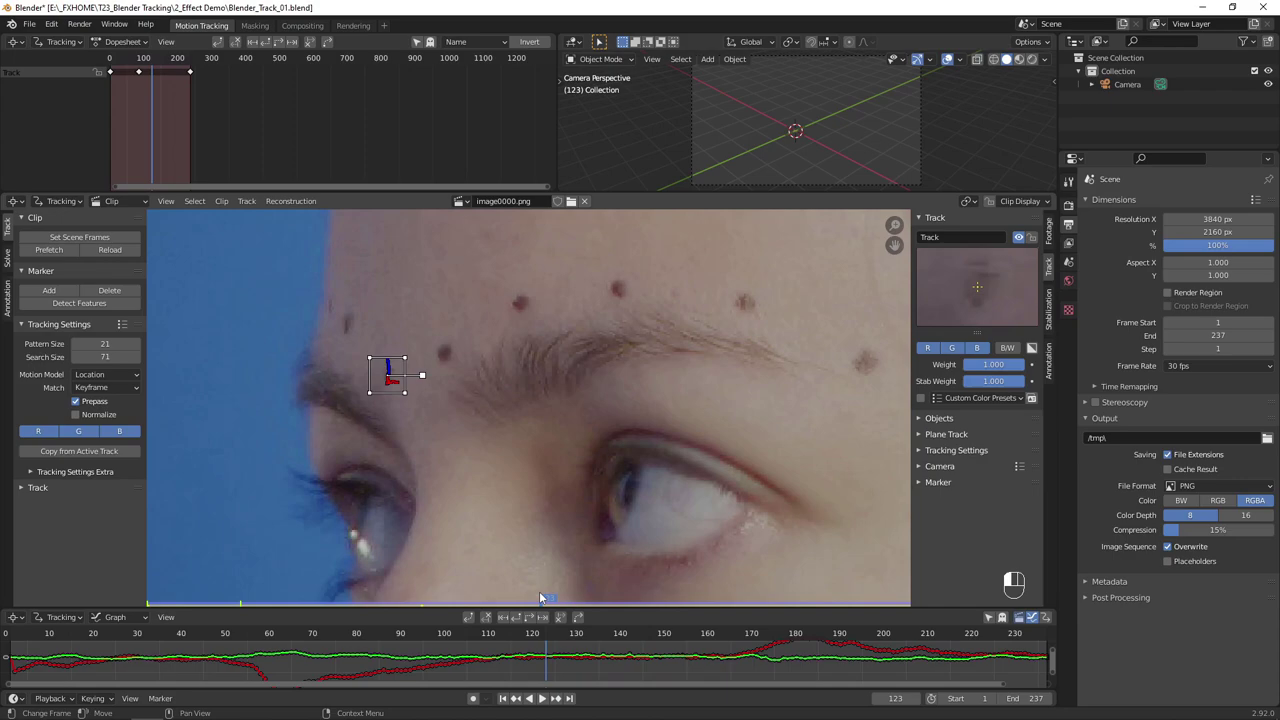
pyautogui.hotkey('shift', 'Left')
# Lock the first track, then add an eyebrow-dot marker and track it to frame 237
pyautogui.hotkey('ctrl', 'l')
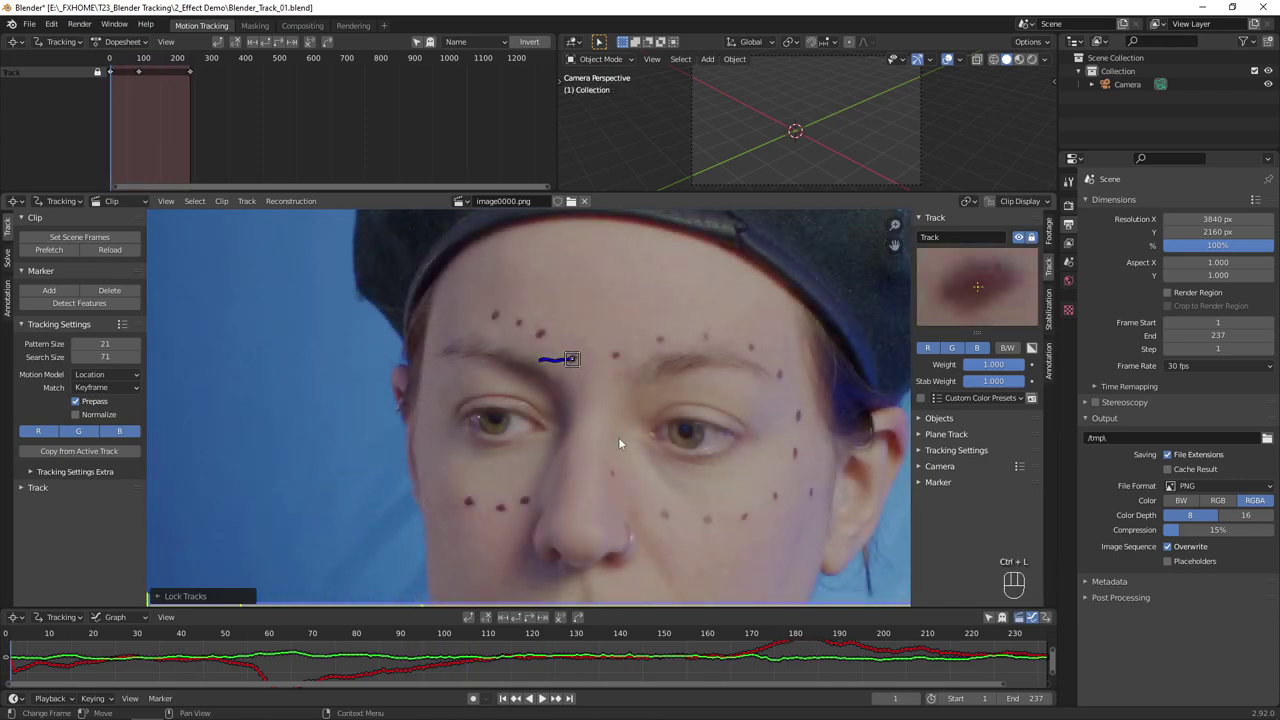
pyautogui.keyDown('ctrl'); pyautogui.click(530, 378); pyautogui.keyUp('ctrl')
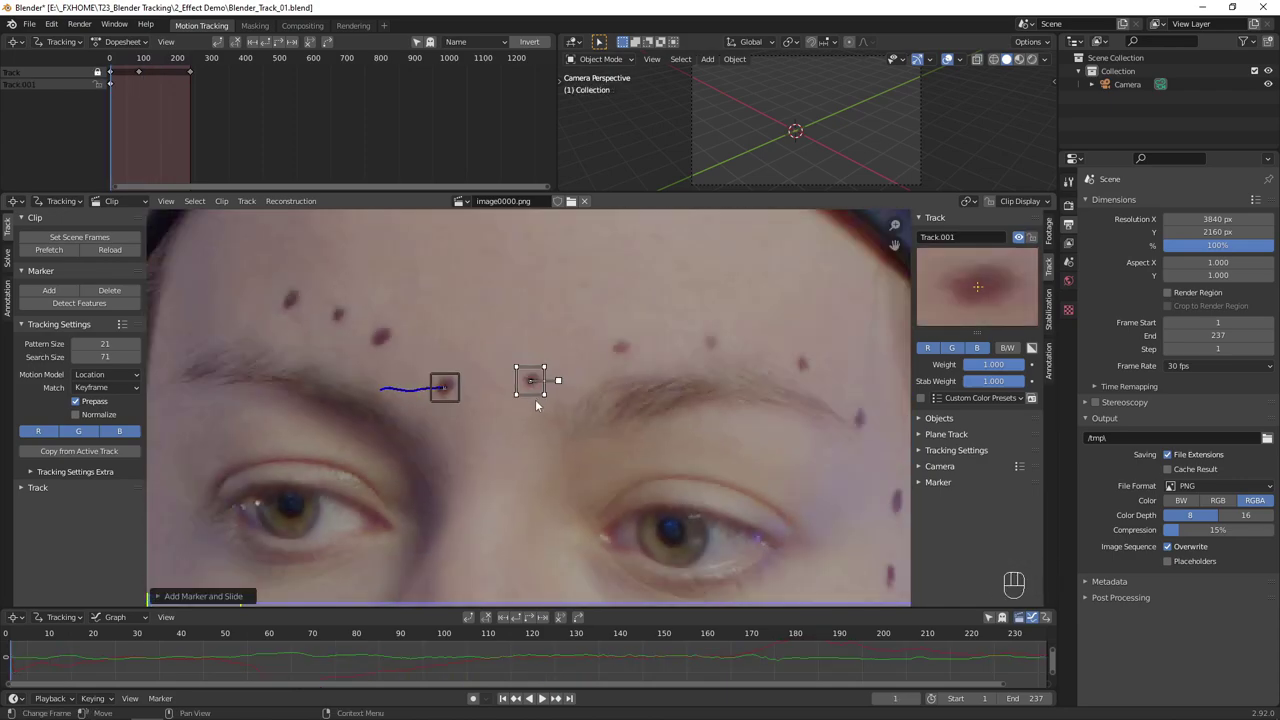
pyautogui.press('e')
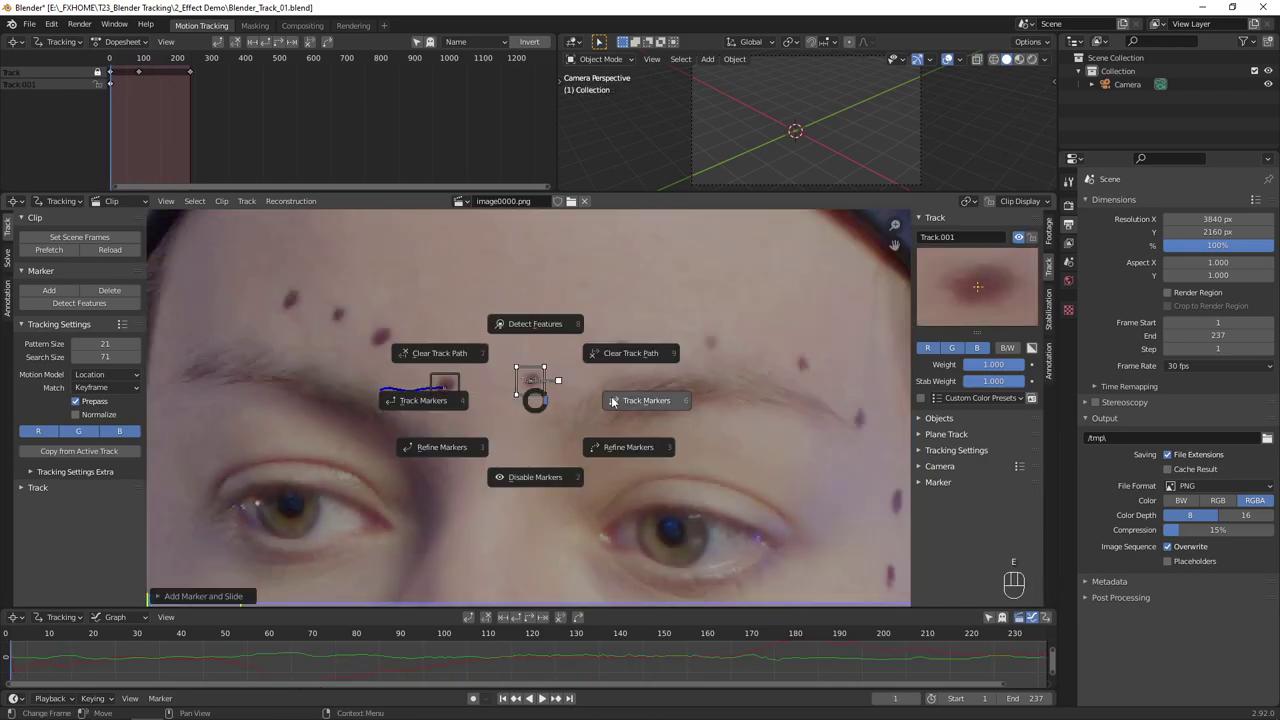
pyautogui.click(613, 401)
pyautogui.moveTo(906, 609); pyautogui.dragTo(331, 604)
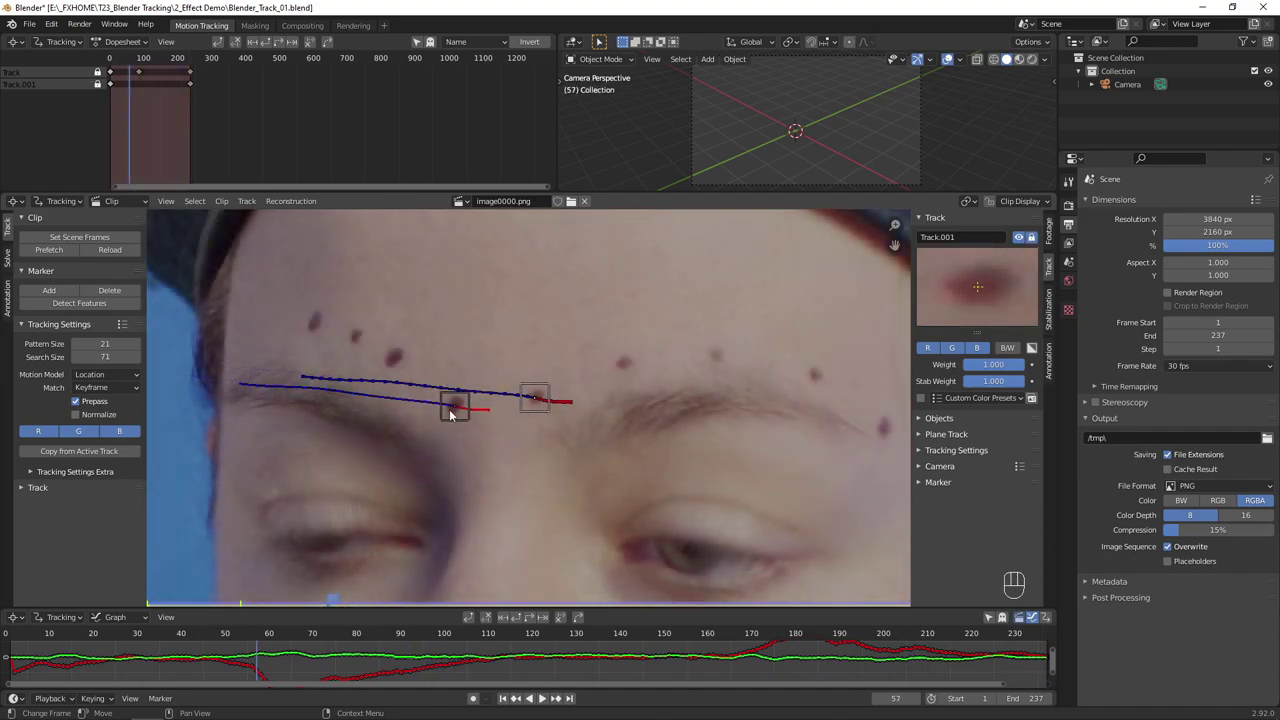
# Hide track paths, track another forehead dot, and delete the failed Track.002
pyautogui.click(1018, 203)
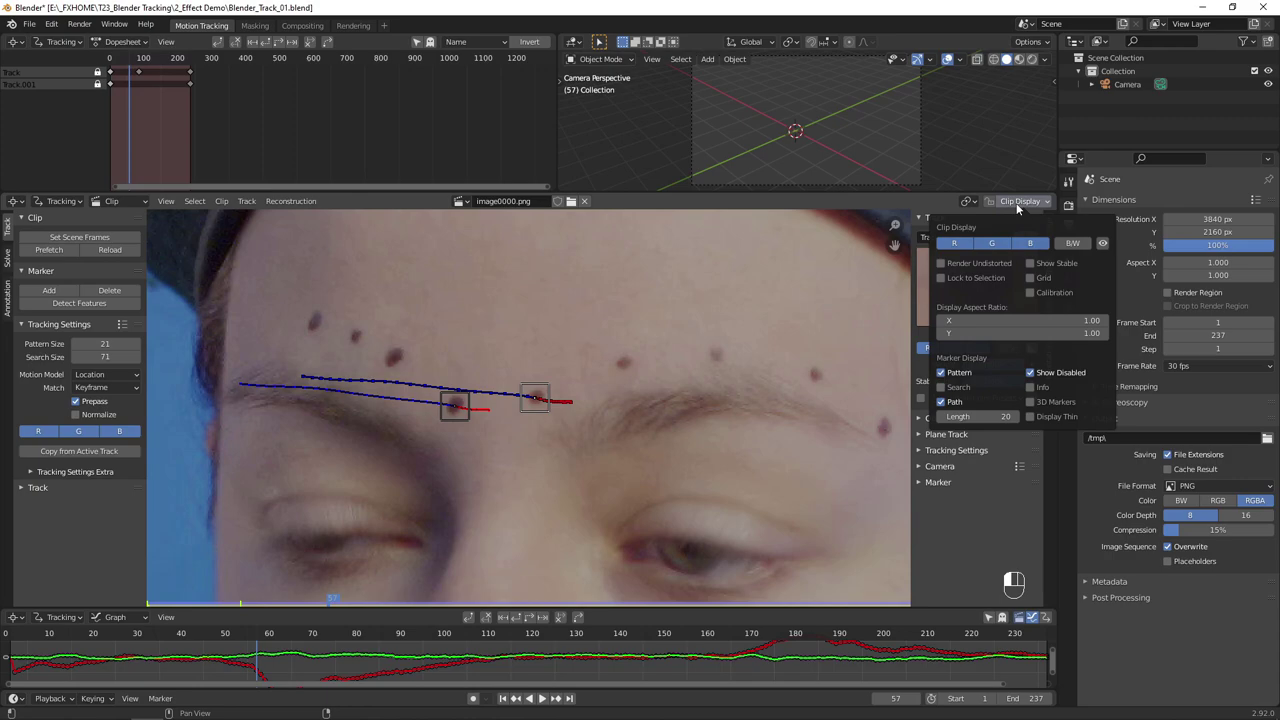
pyautogui.click(950, 401)
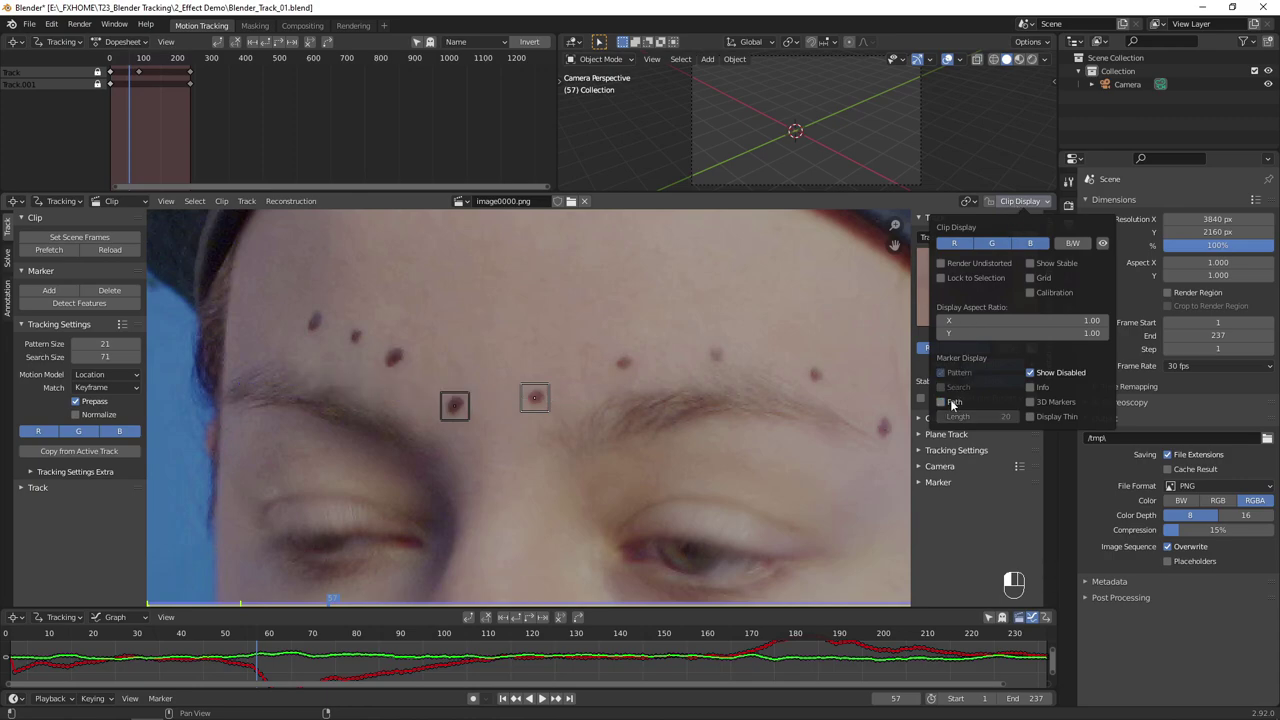
pyautogui.hotkey('shift', 'Left')
pyautogui.keyDown('ctrl'); pyautogui.click(498, 349); pyautogui.keyUp('ctrl')
pyautogui.press('e')
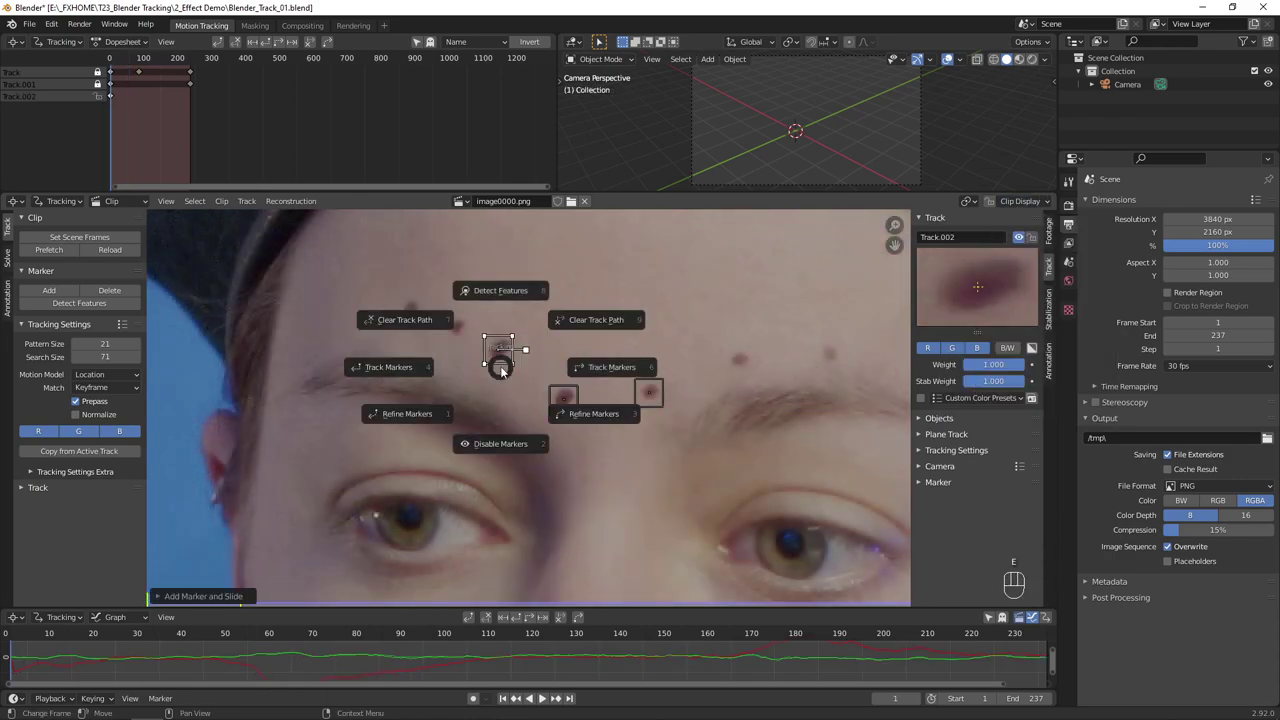
pyautogui.click(503, 352)
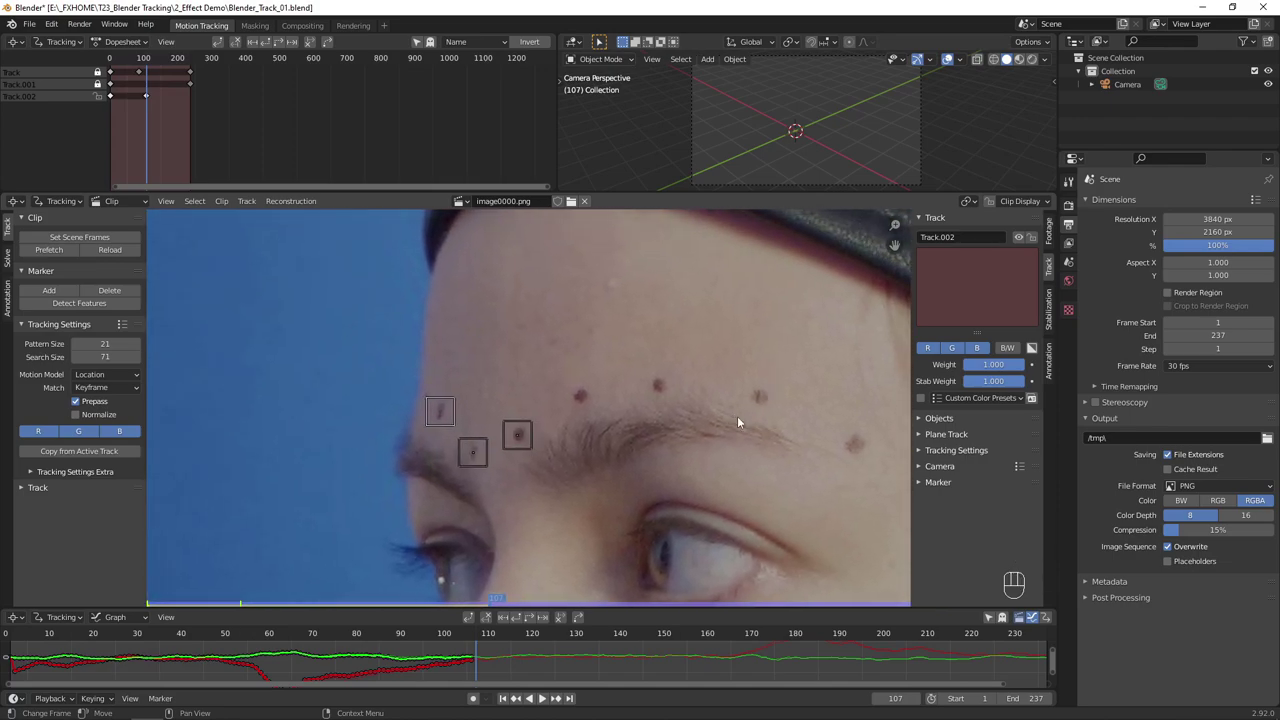
pyautogui.hotkey('shift', 'Left')
pyautogui.press('x')
pyautogui.click(703, 338)
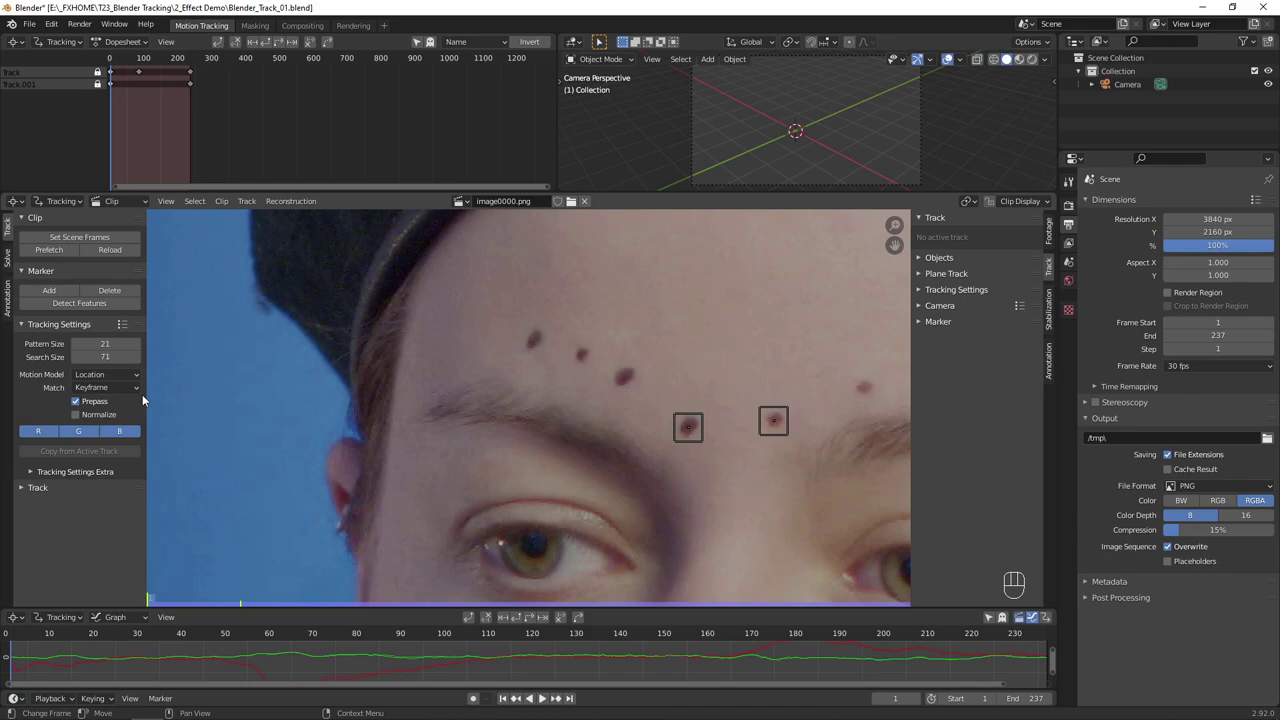
# Enable Normalize with Previous frame matching and track a new forehead-dot marker to frame 237
pyautogui.click(77, 414)
pyautogui.click(114, 388)
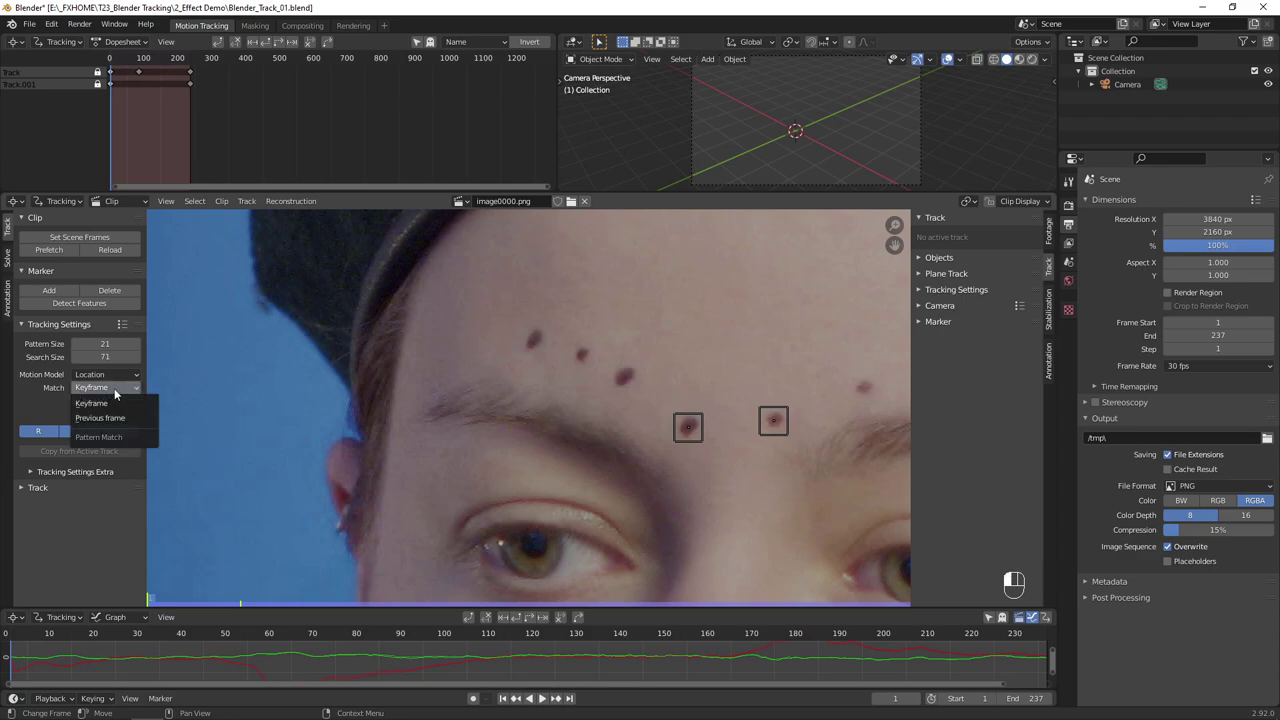
pyautogui.click(125, 416)
pyautogui.scroll(1, 546, 385)
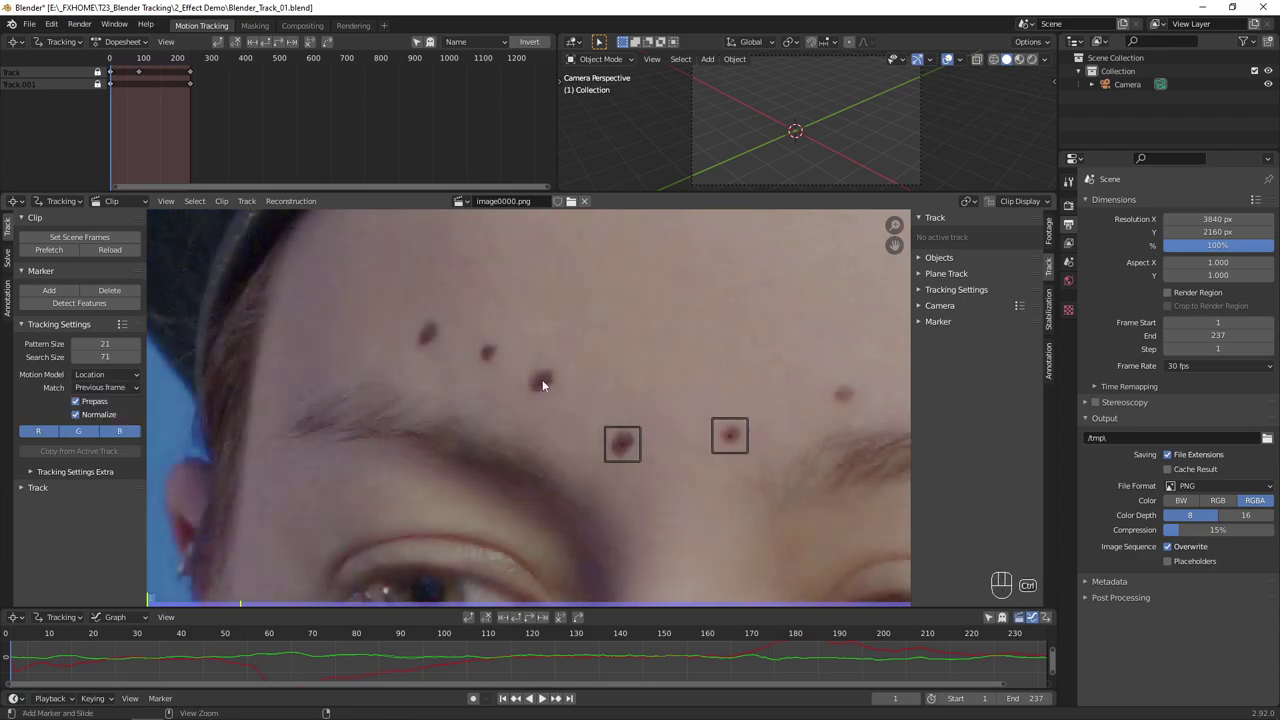
pyautogui.keyDown('ctrl'); pyautogui.click(540, 380); pyautogui.keyUp('ctrl')
pyautogui.press('e')
pyautogui.click(639, 422)
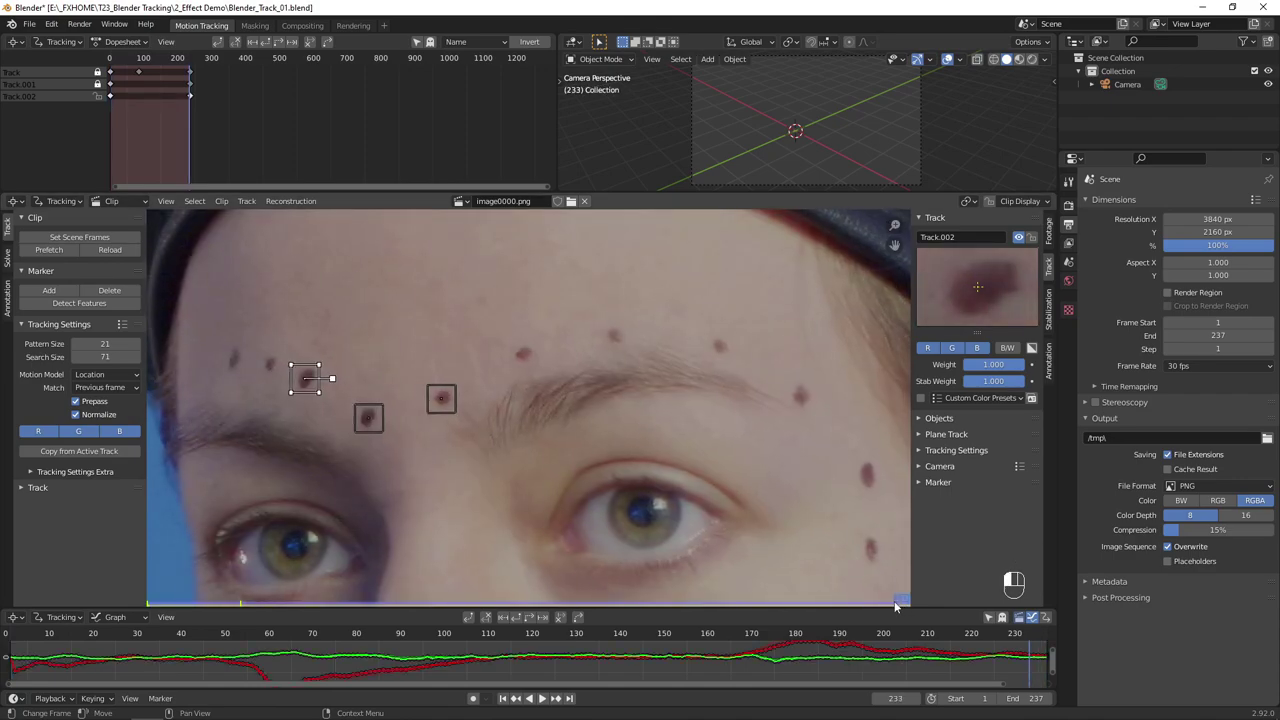
pyautogui.moveTo(790, 600); pyautogui.dragTo(150, 600)
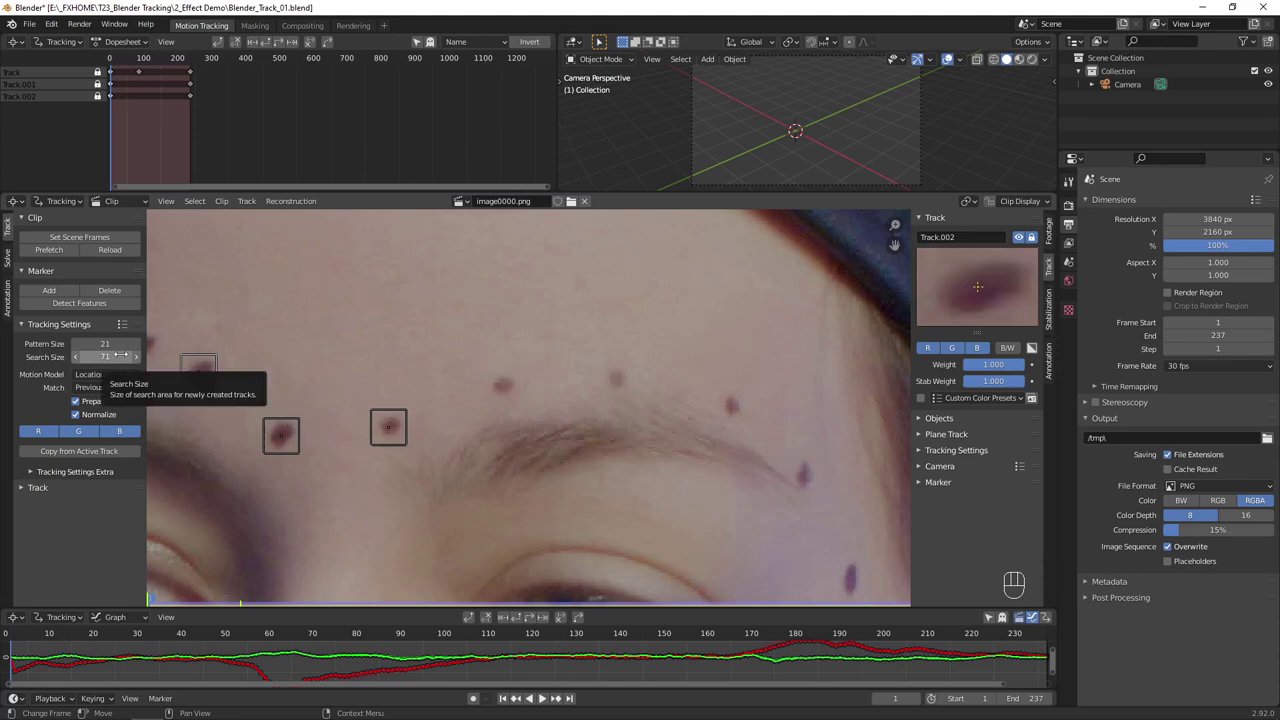
# Raise the marker pattern size to 41 and search size to 100
pyautogui.moveTo(575, 356); pyautogui.dragTo(667, 398, button='middle')
pyautogui.click(1043, 205)
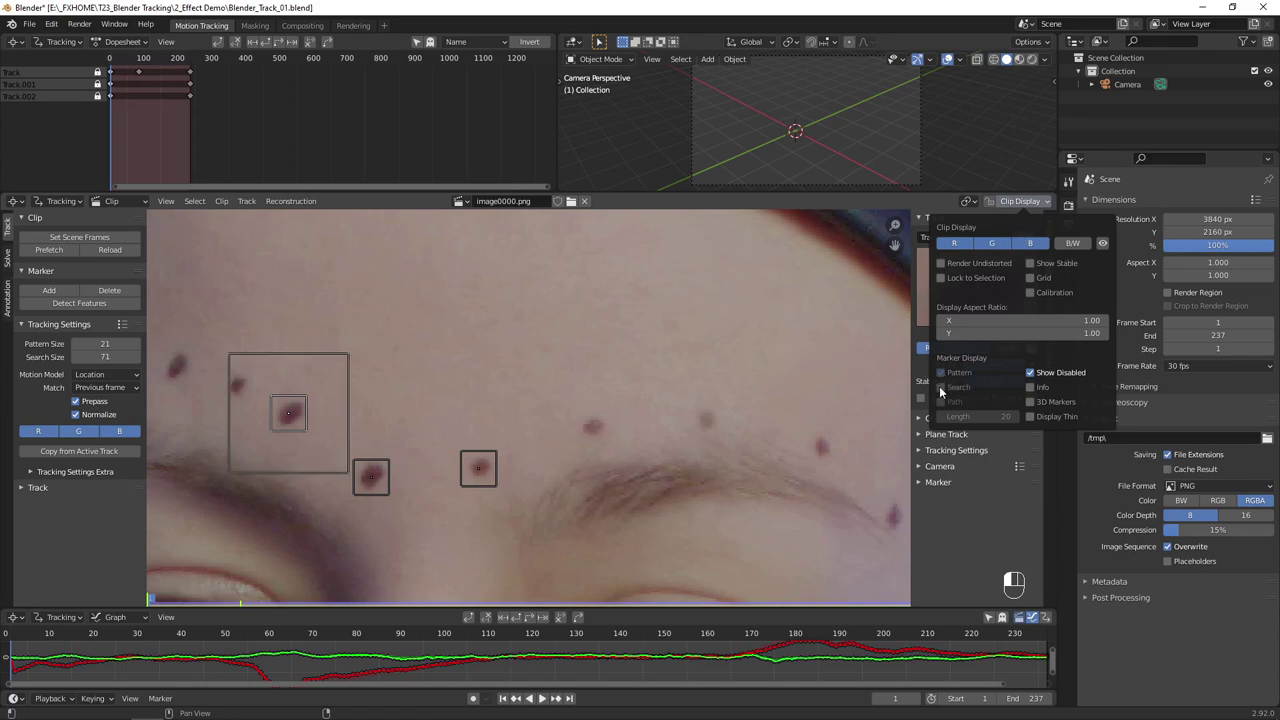
pyautogui.moveTo(127, 381); pyautogui.dragTo(200, 374, button='middle')
pyautogui.hotkey('ctrl', 'z')
pyautogui.click(113, 356)
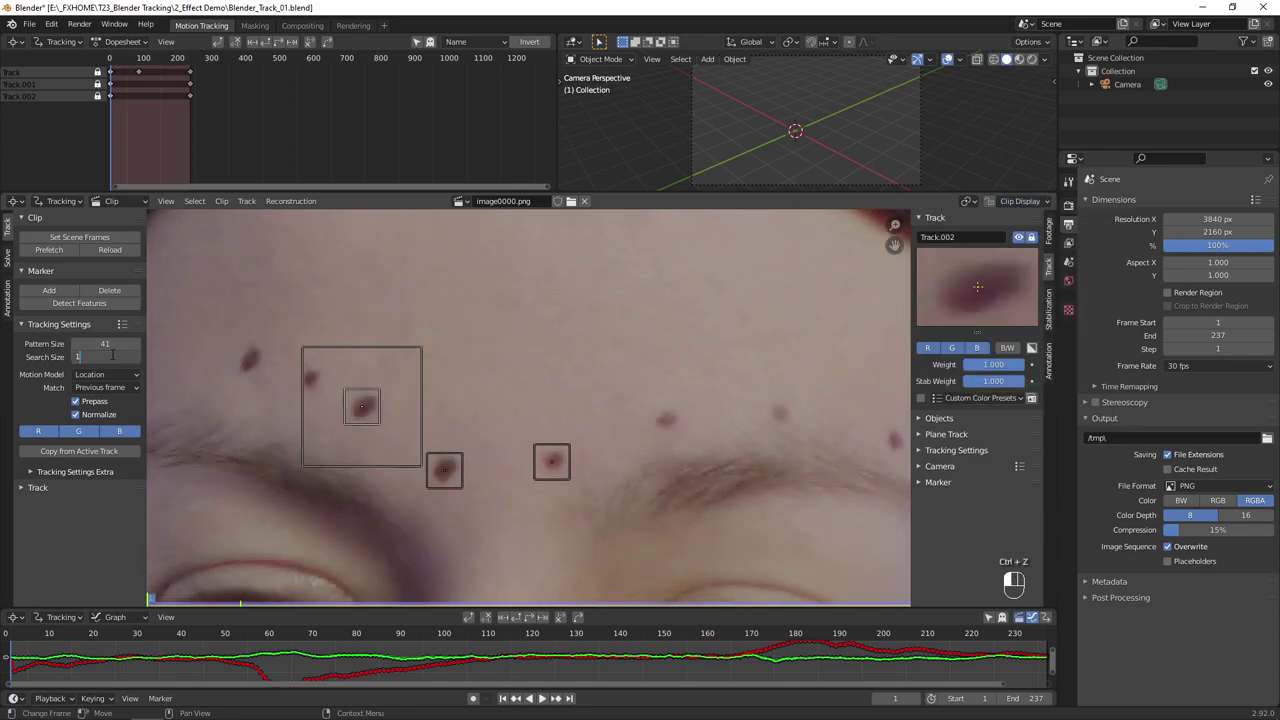
# Add a brow-dot marker at pattern 21 and search 71, track it forward, and lock it
pyautogui.keyDown('ctrl'); pyautogui.click(667, 420); pyautogui.keyUp('ctrl')
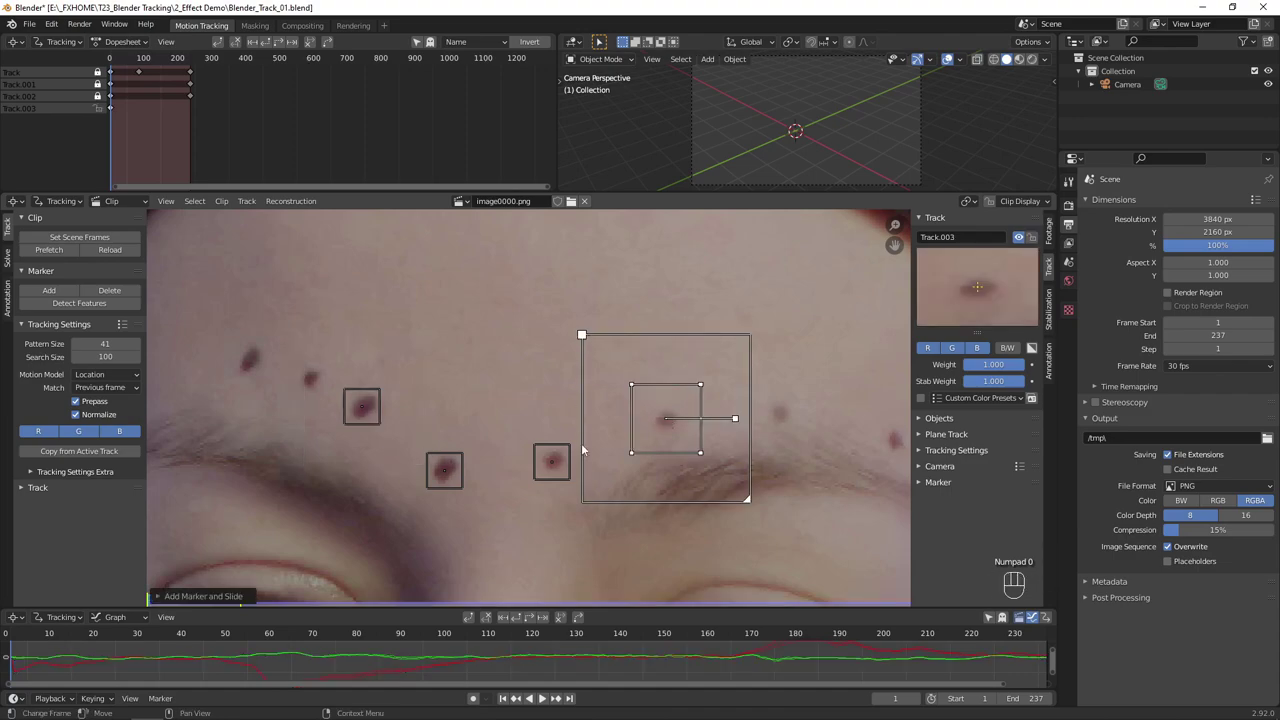
pyautogui.hotkey('ctrl', 'z')
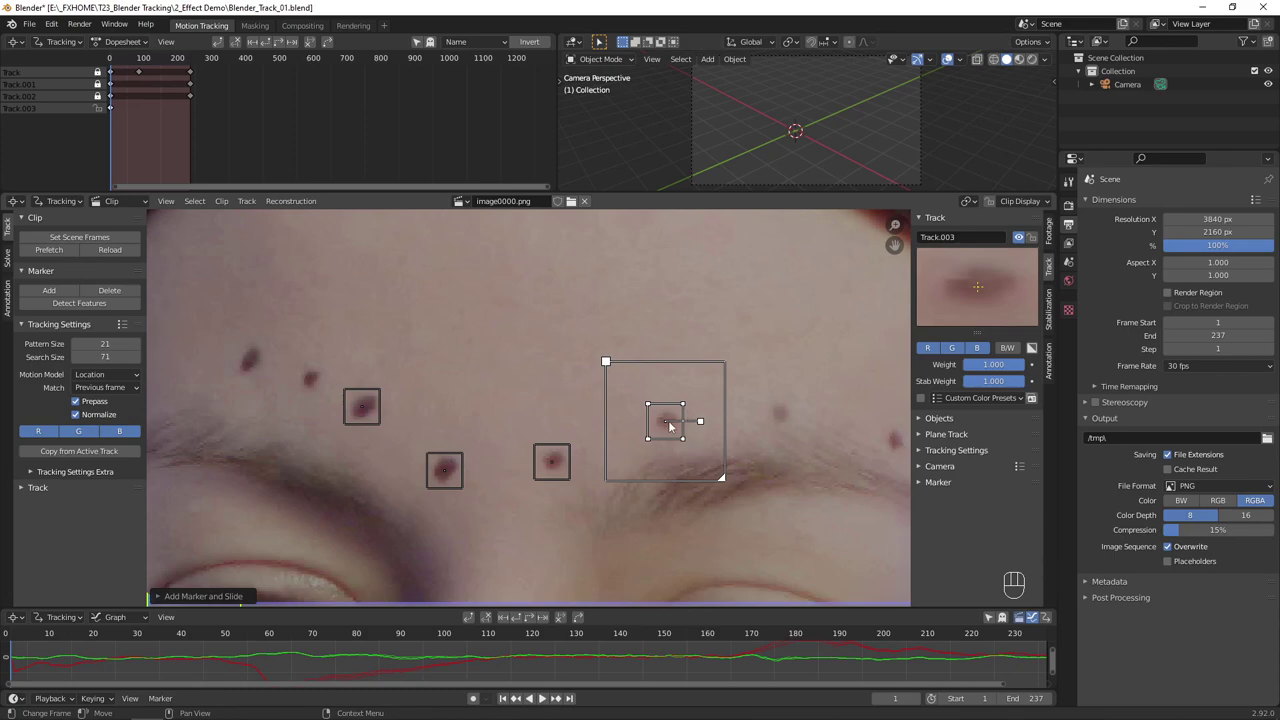
pyautogui.click(920, 450)
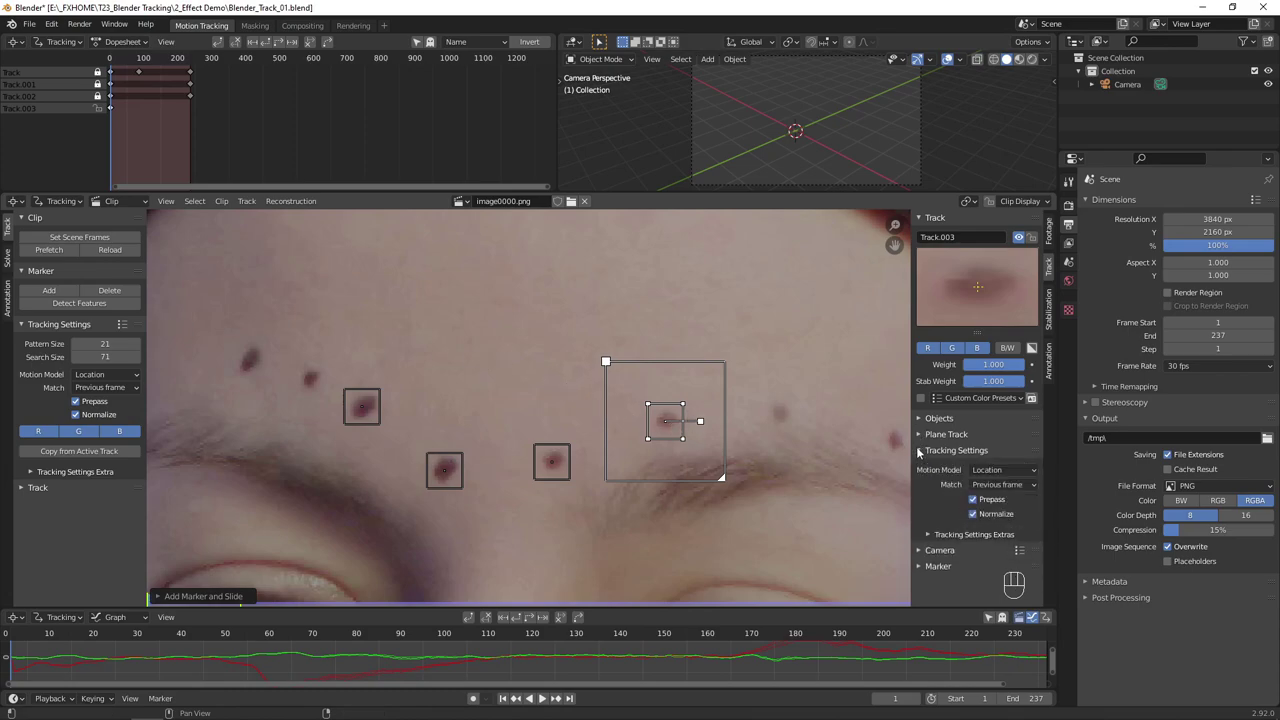
pyautogui.press('e')
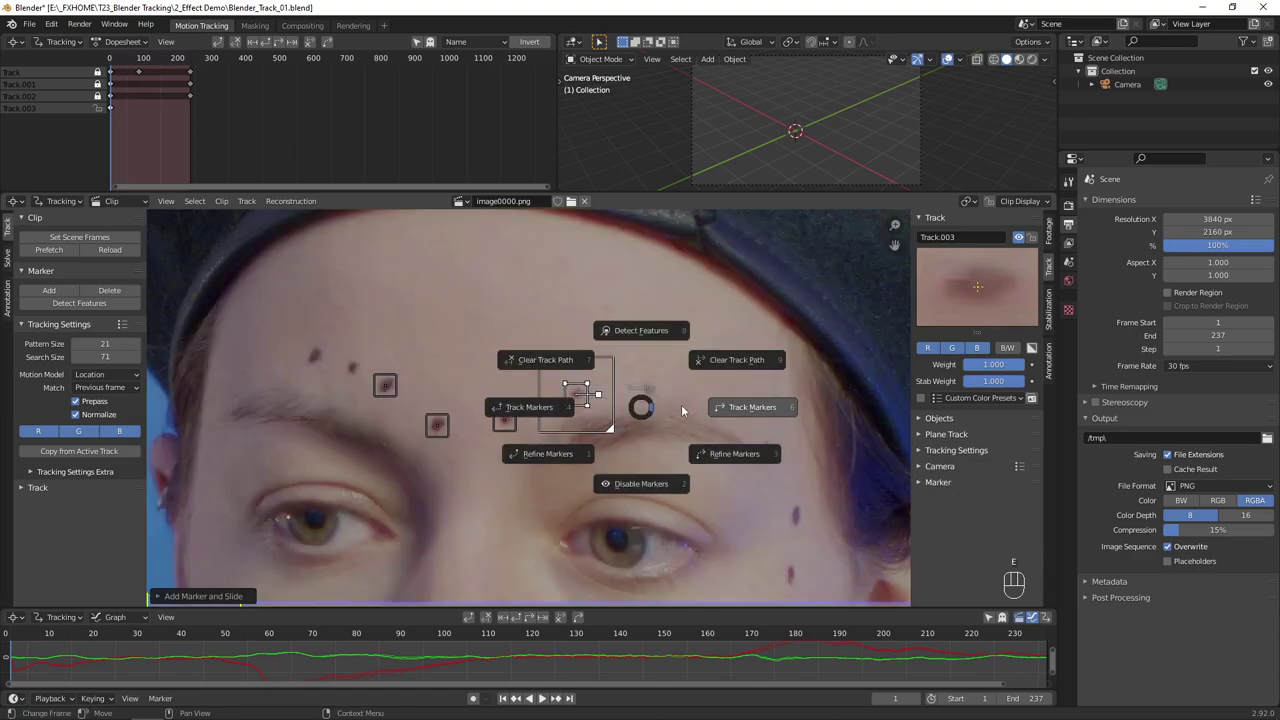
pyautogui.click(760, 404)
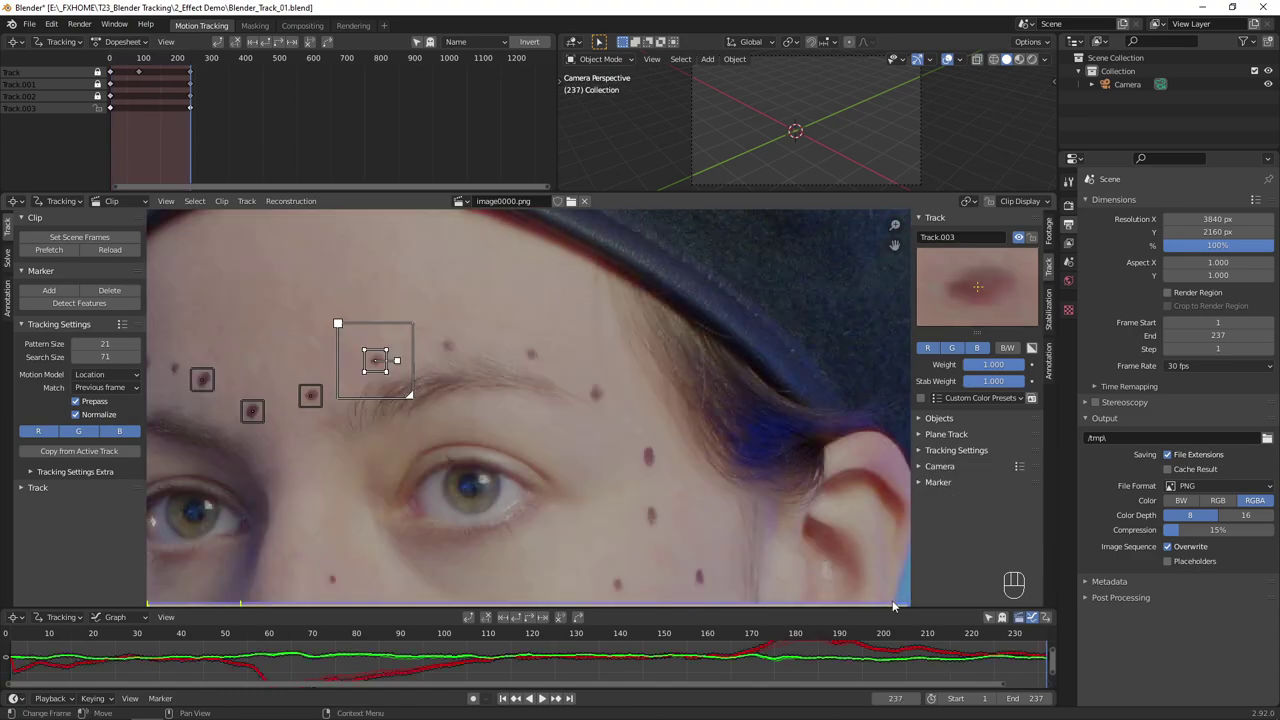
pyautogui.moveTo(893, 606); pyautogui.dragTo(233, 606)
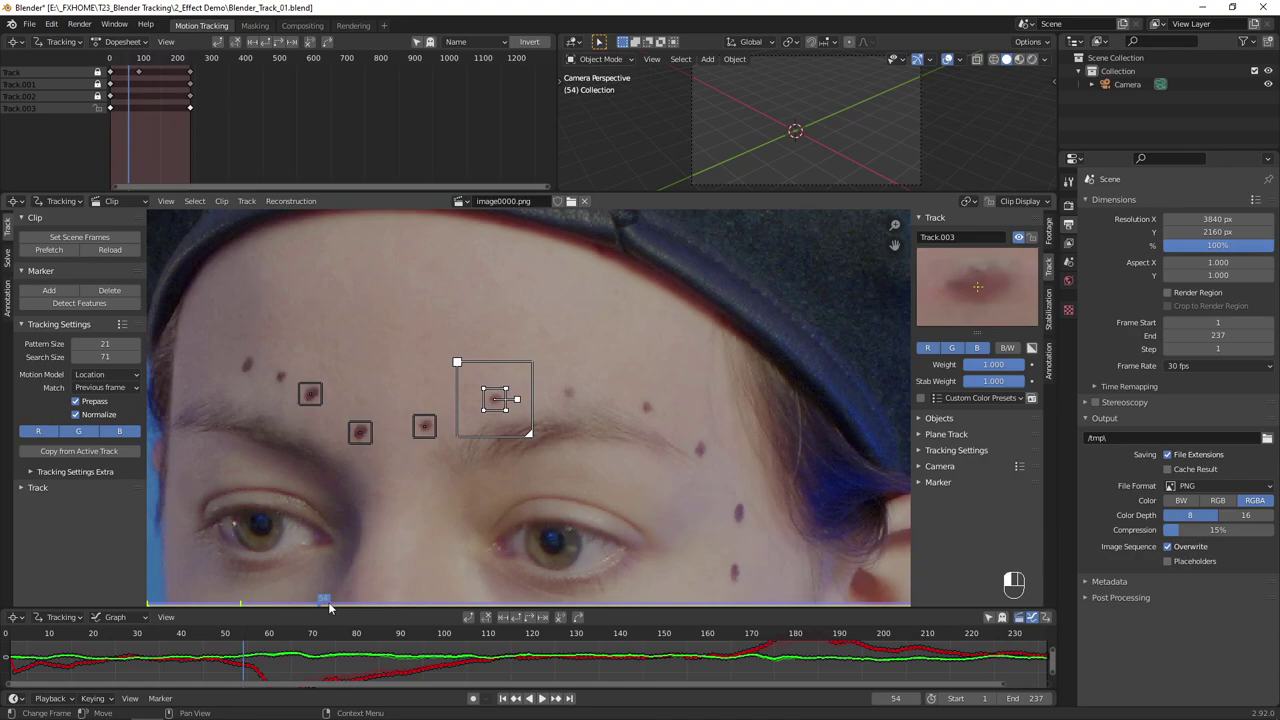
pyautogui.moveTo(330, 607); pyautogui.dragTo(149, 603)
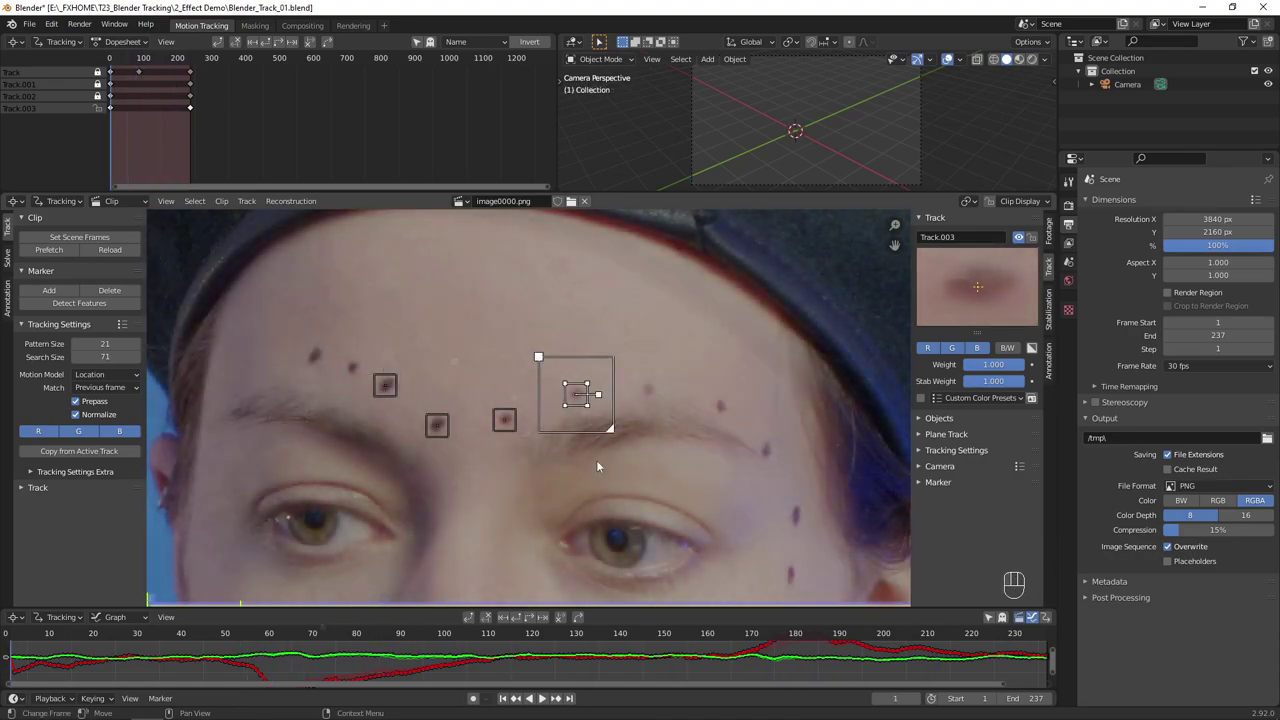
pyautogui.hotkey('ctrl', 'l')
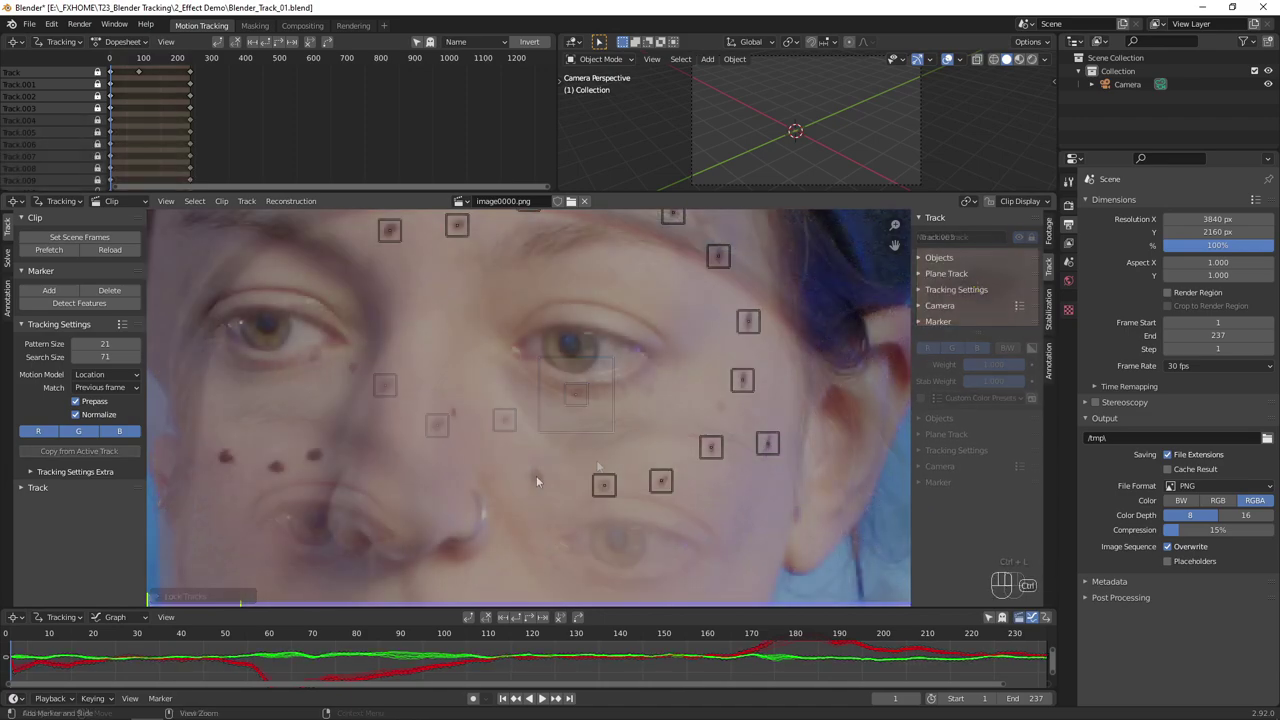
# Add a marker on the cheek dot beside the nose, enlarge its search area, and track it forward
pyautogui.keyDown('ctrl'); pyautogui.click(536, 479); pyautogui.keyUp('ctrl')
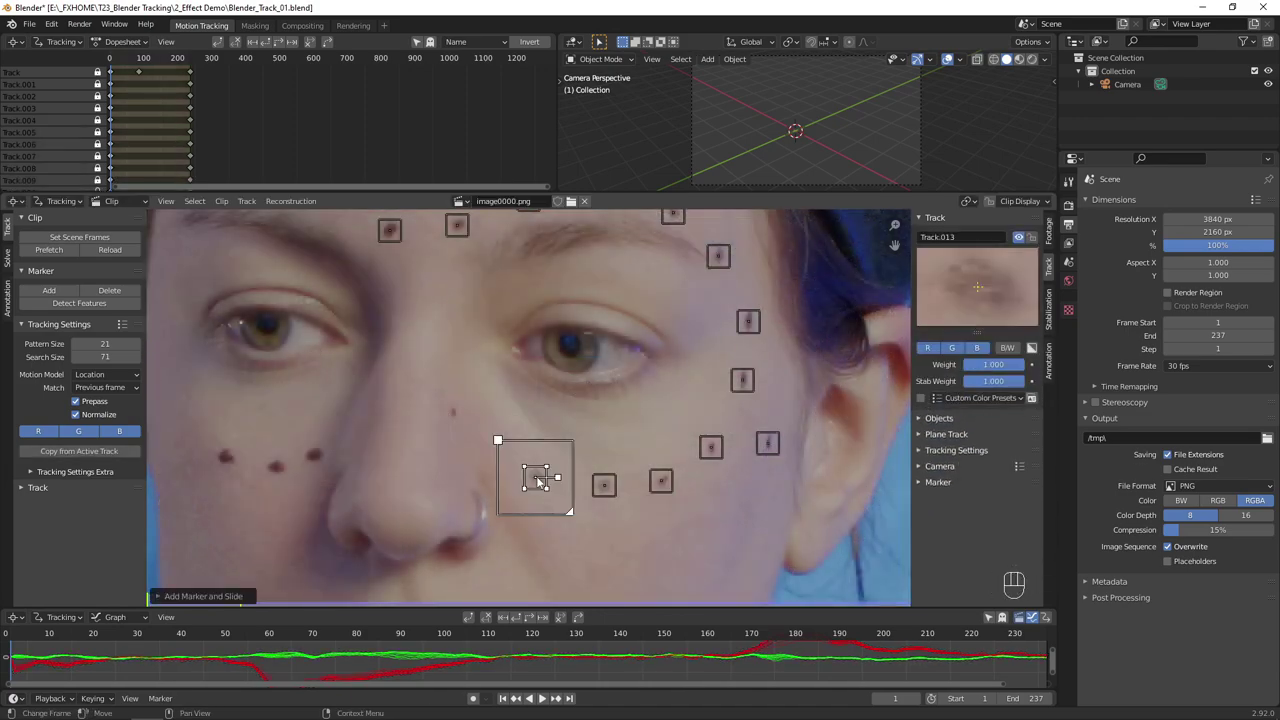
pyautogui.scroll(1, 548, 490)
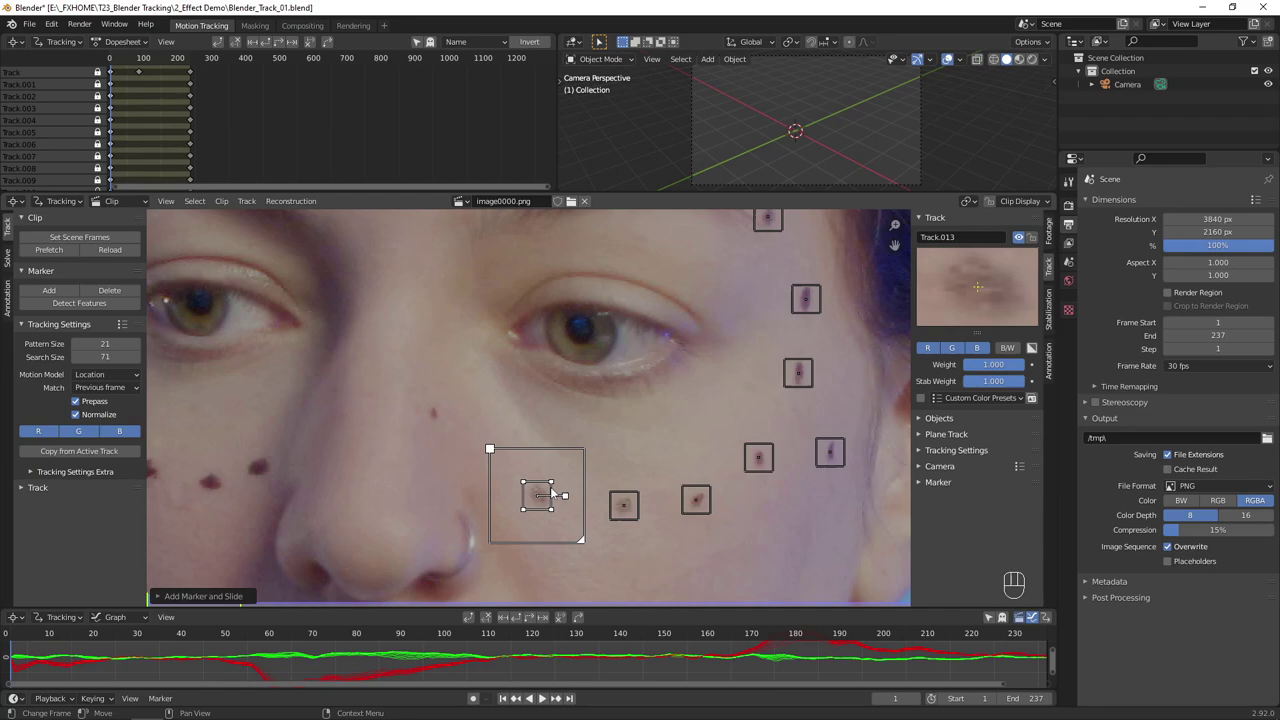
pyautogui.press('s')
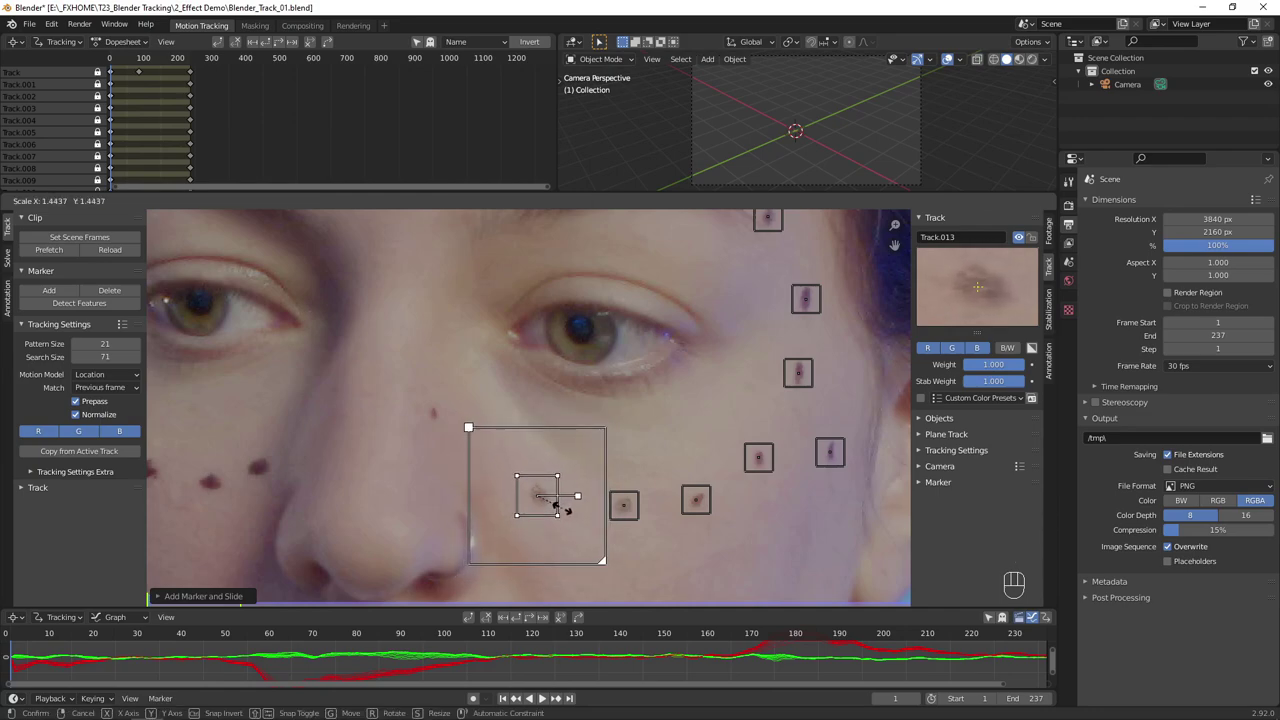
pyautogui.click(562, 510)
pyautogui.scroll(-3, 562, 512)
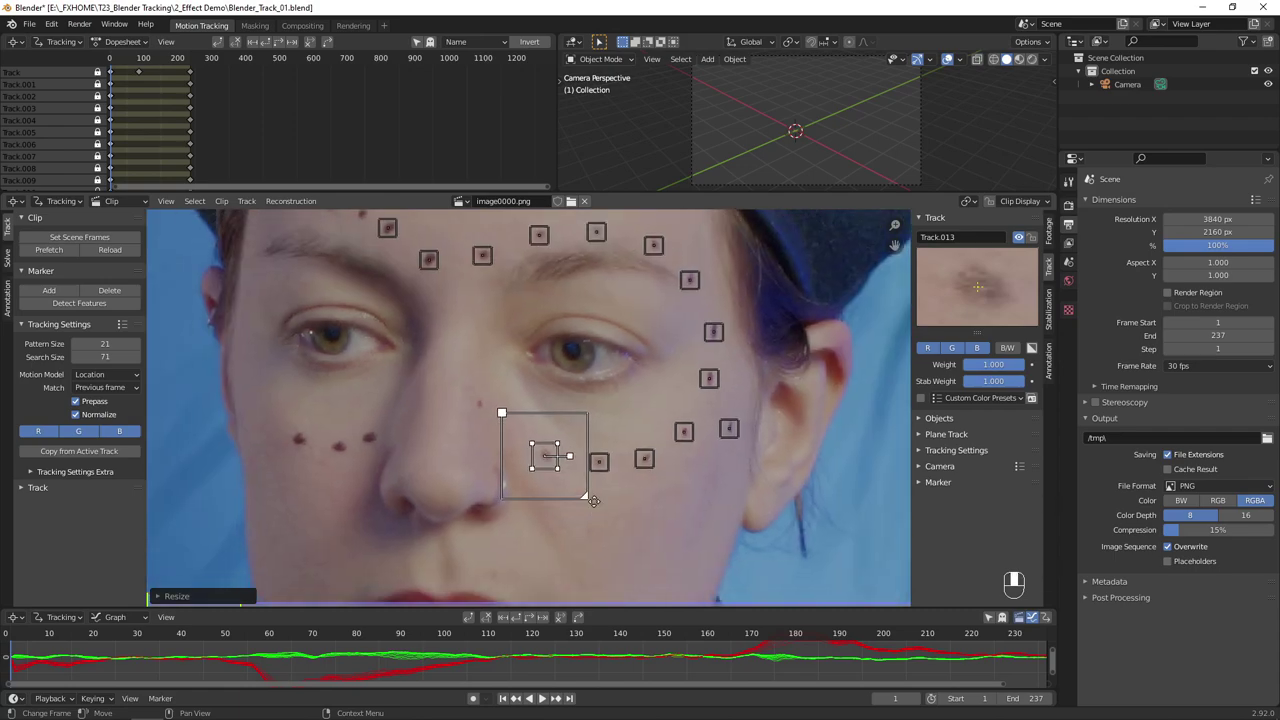
pyautogui.press('e')
pyautogui.click(700, 473)
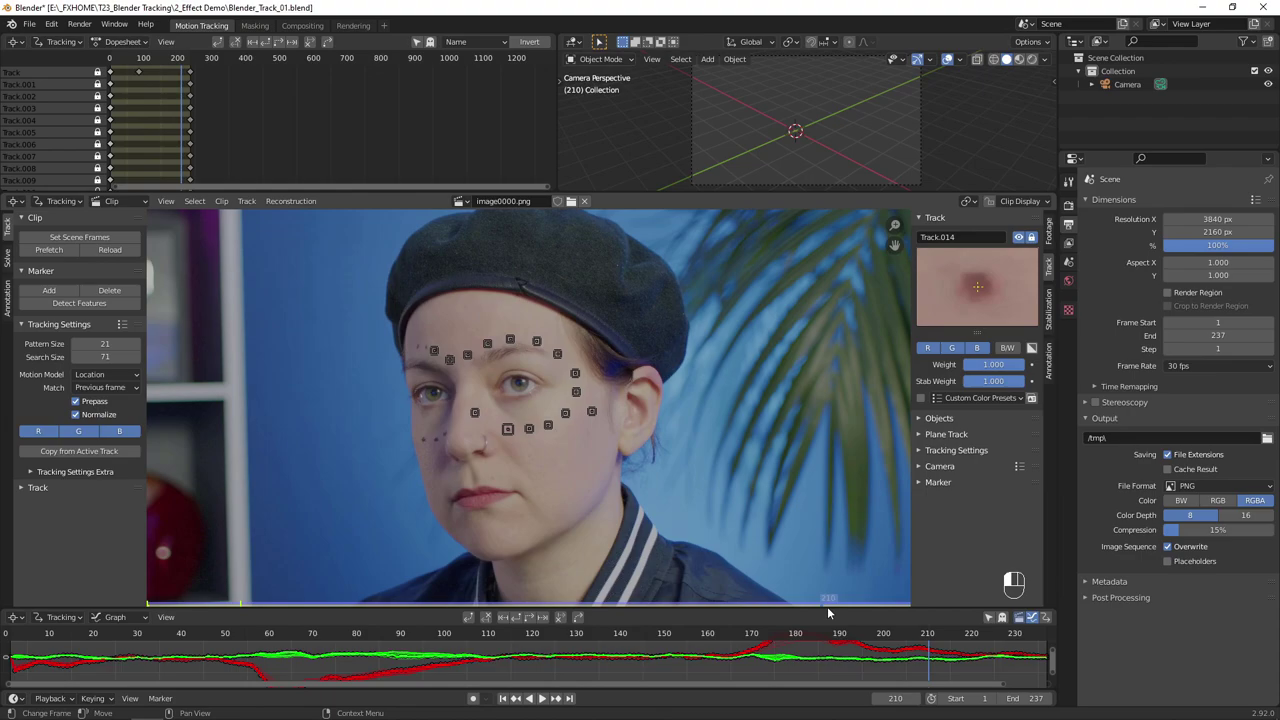
# Add an enlarged marker on a face dot, clear its bad path section, and lock it
pyautogui.moveTo(818, 612); pyautogui.dragTo(676, 614)
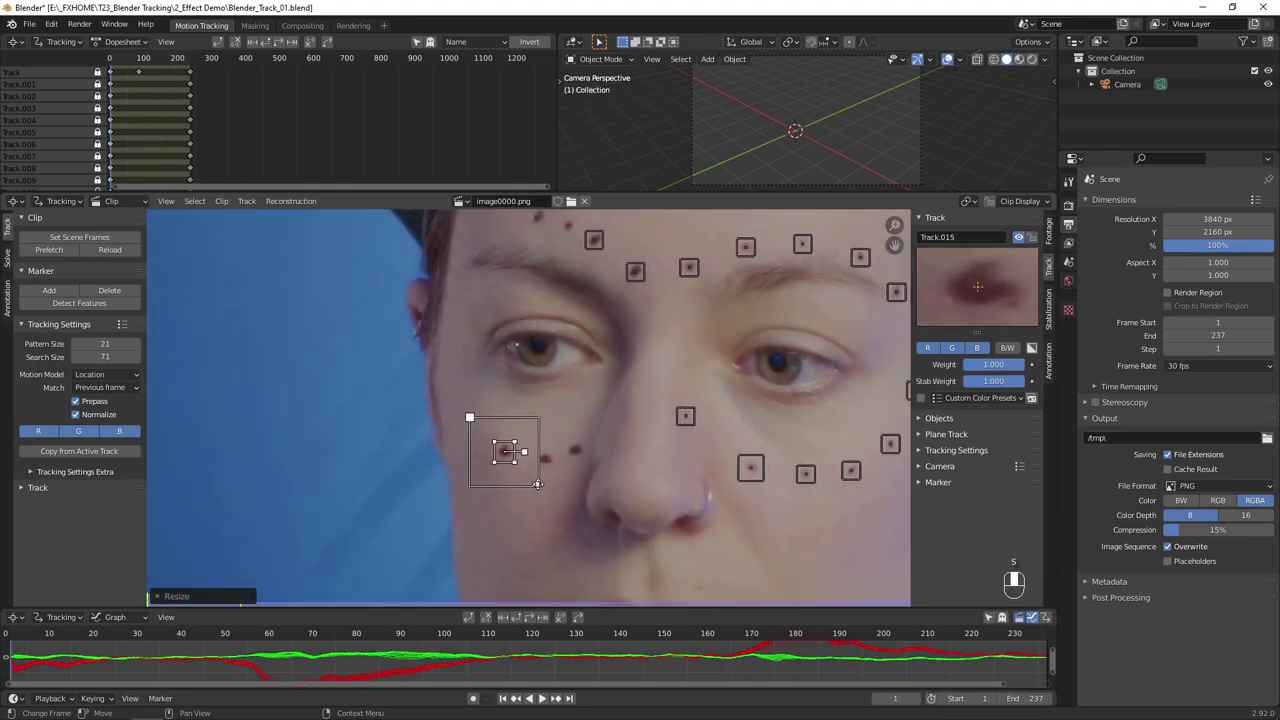
pyautogui.press('q')
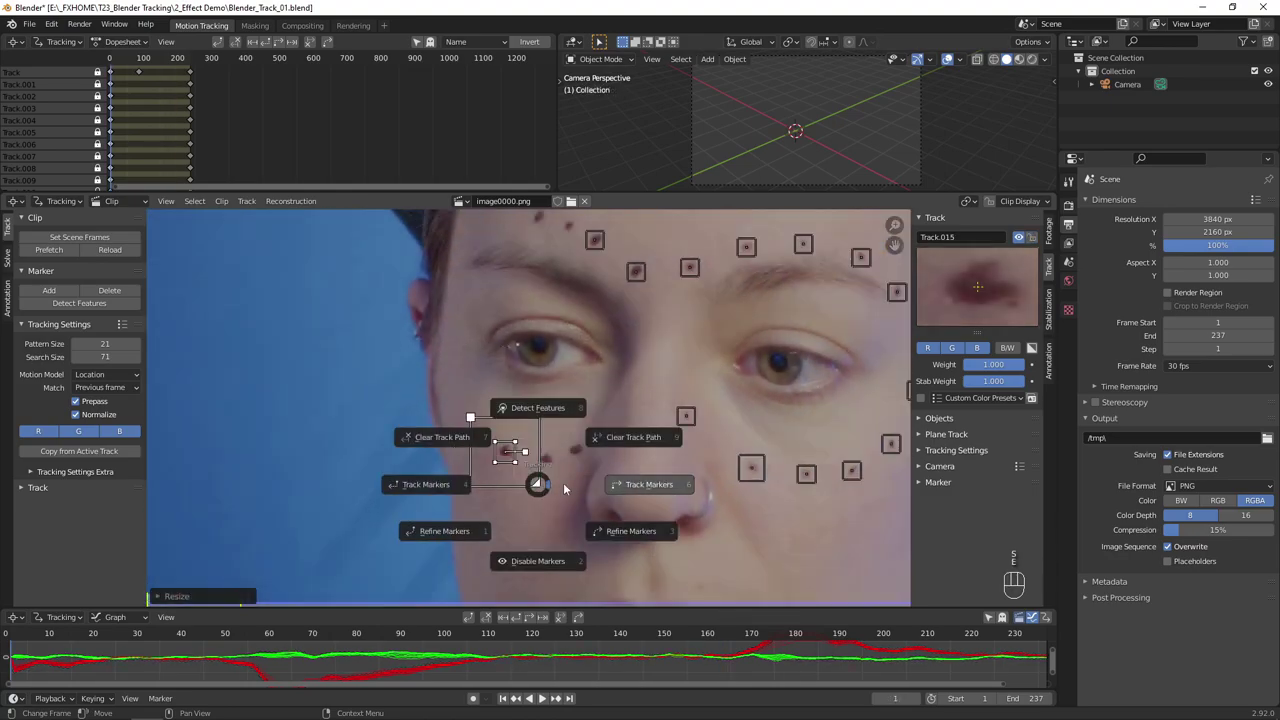
pyautogui.press('s')
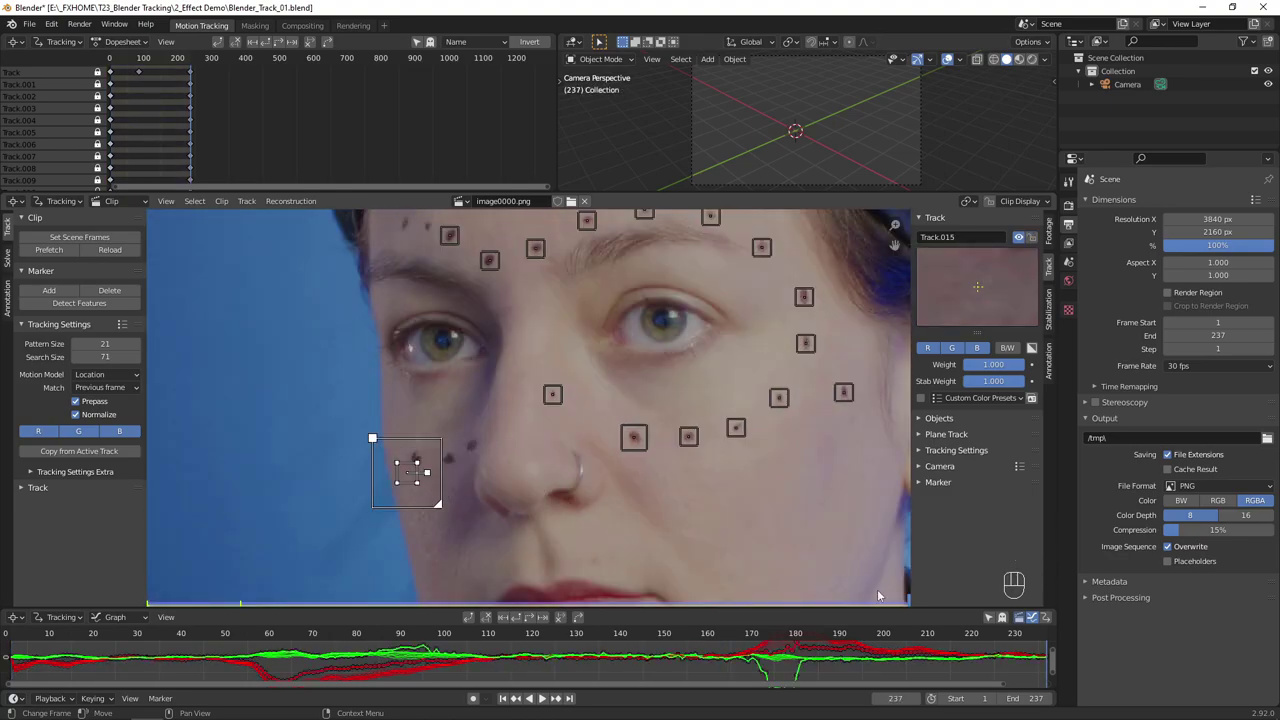
pyautogui.moveTo(903, 606); pyautogui.dragTo(405, 613)
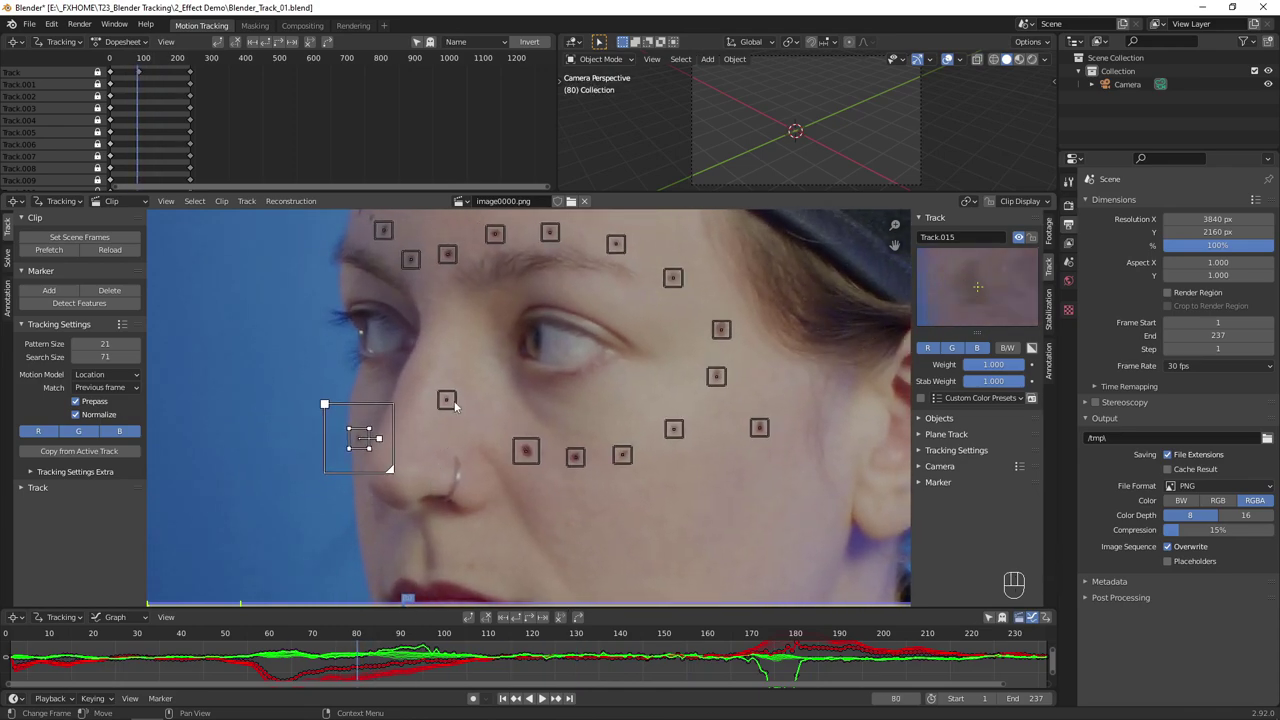
pyautogui.press('e')
pyautogui.click(584, 390)
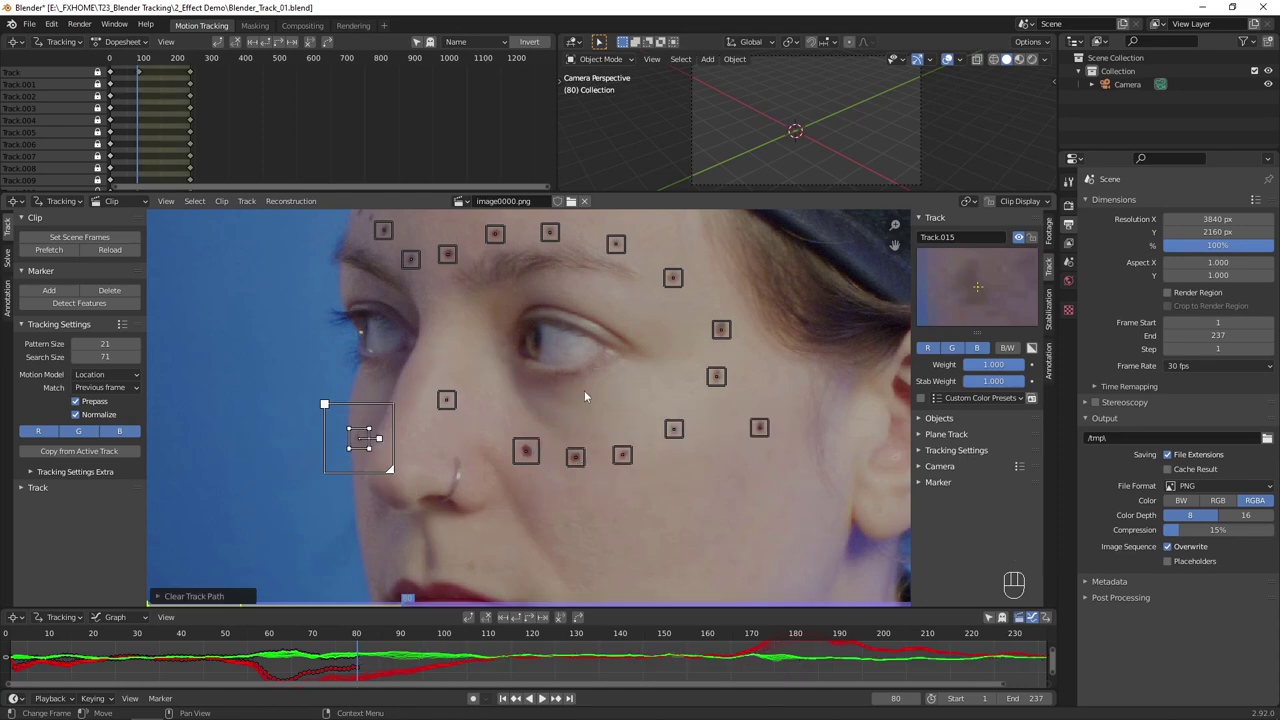
pyautogui.click(415, 601)
pyautogui.moveTo(415, 601); pyautogui.dragTo(441, 612)
pyautogui.hotkey('ctrl', 'l')
# Join the nose-side marker with Track.015 and play back the clip to verify tracking
pyautogui.hotkey('alt', 'a')
pyautogui.click(1021, 203)
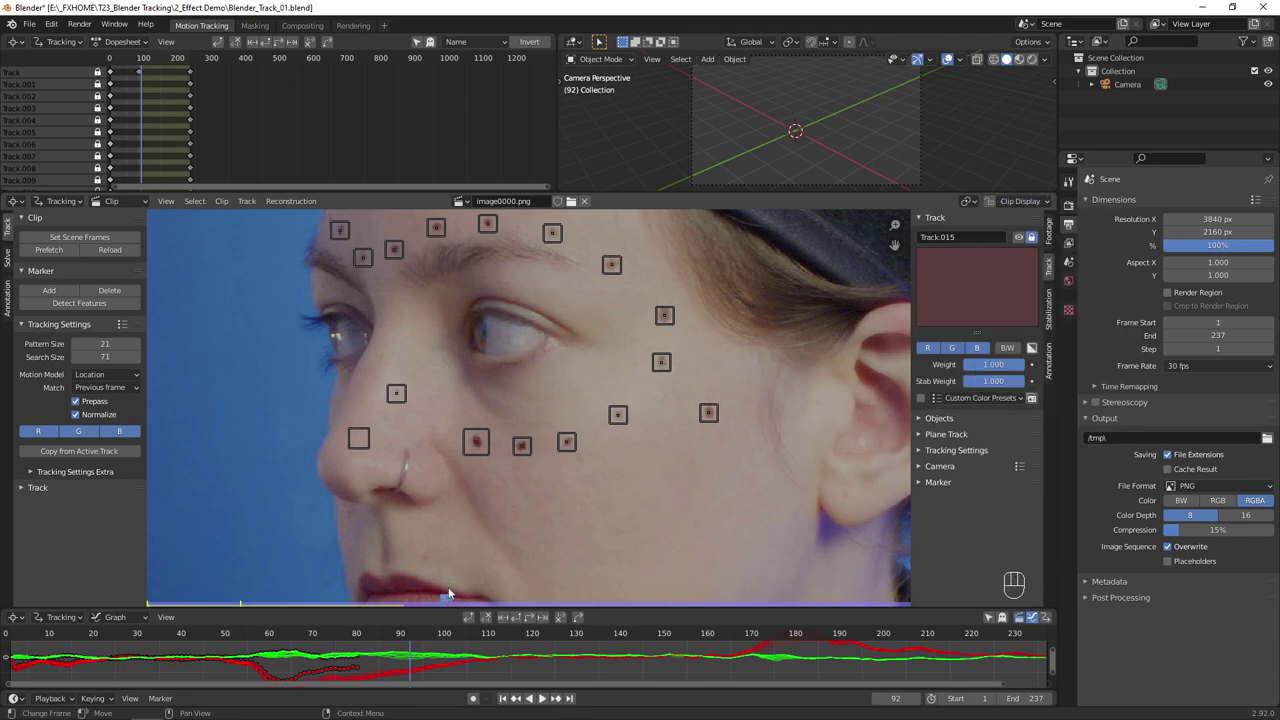
pyautogui.moveTo(450, 603)
pyautogui.mouseDown()
pyautogui.moveTo(224, 604)
pyautogui.moveTo(908, 605)
pyautogui.moveTo(355, 603)
pyautogui.mouseUp()
pyautogui.click(412, 420)
pyautogui.click(430, 413)
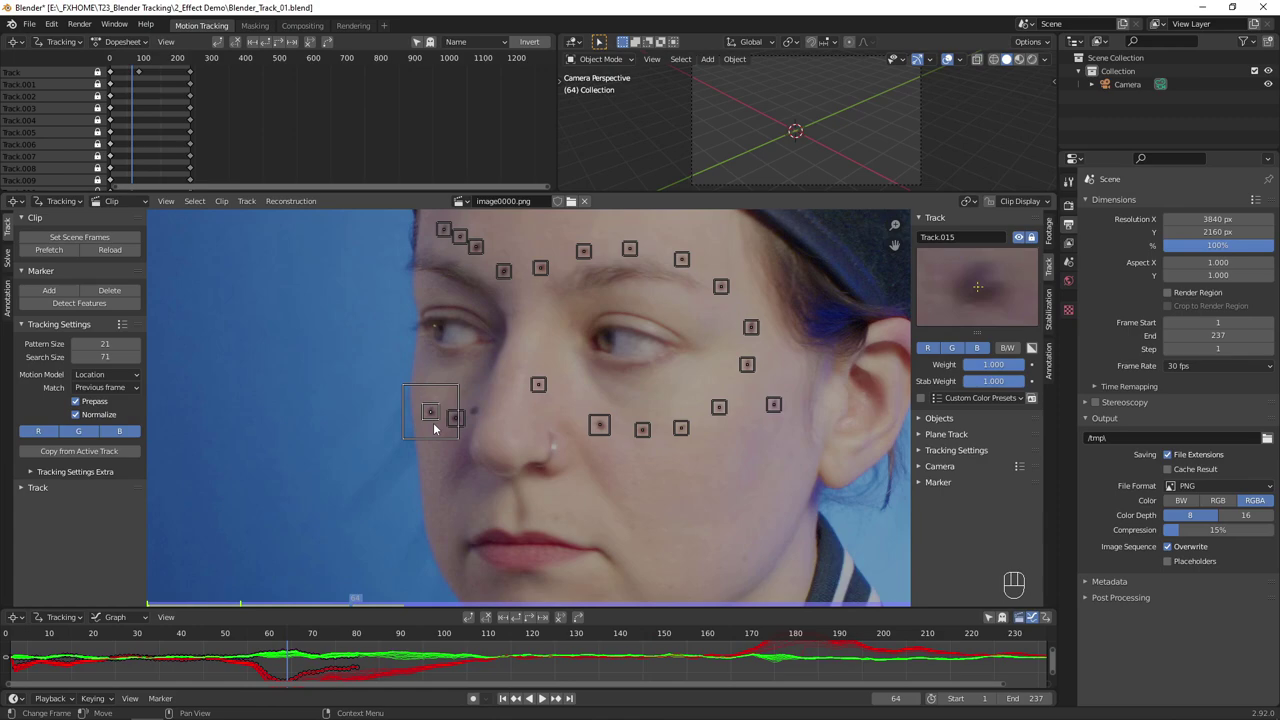
pyautogui.click(246, 201)
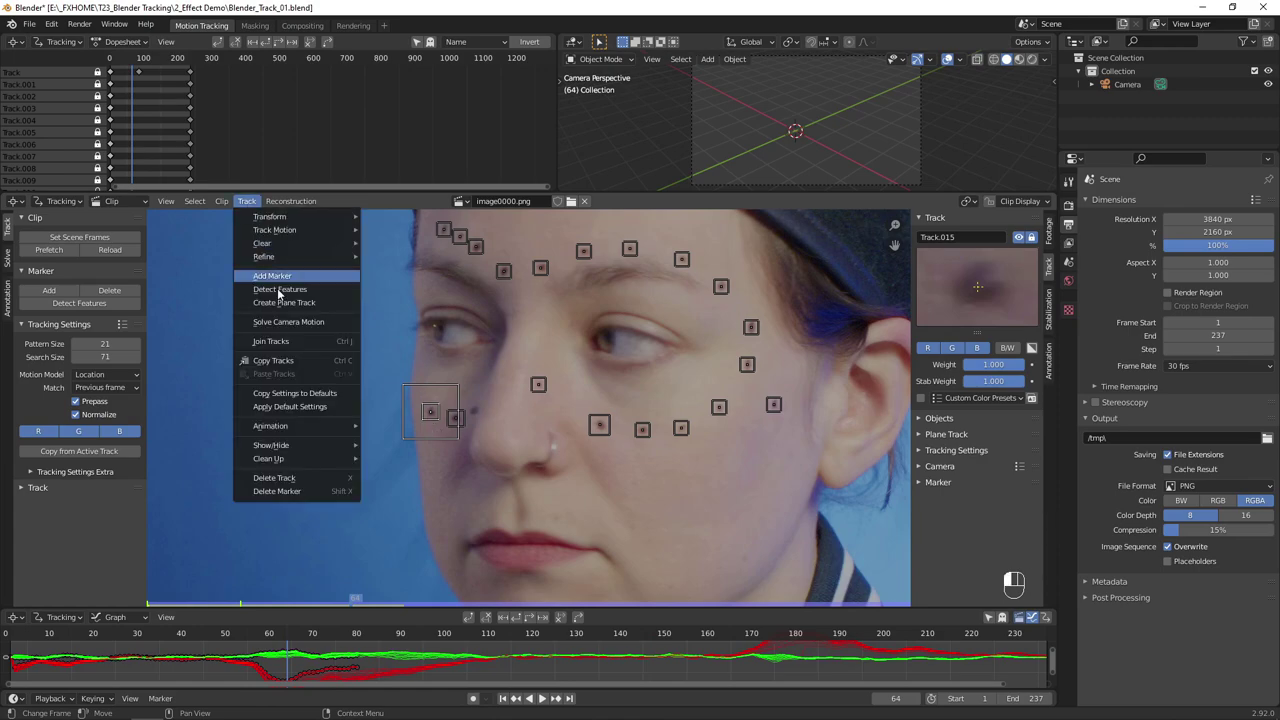
pyautogui.click(303, 342)
pyautogui.moveTo(358, 599); pyautogui.dragTo(727, 609)
pyautogui.hotkey('shift', 'Left')
pyautogui.press('space')
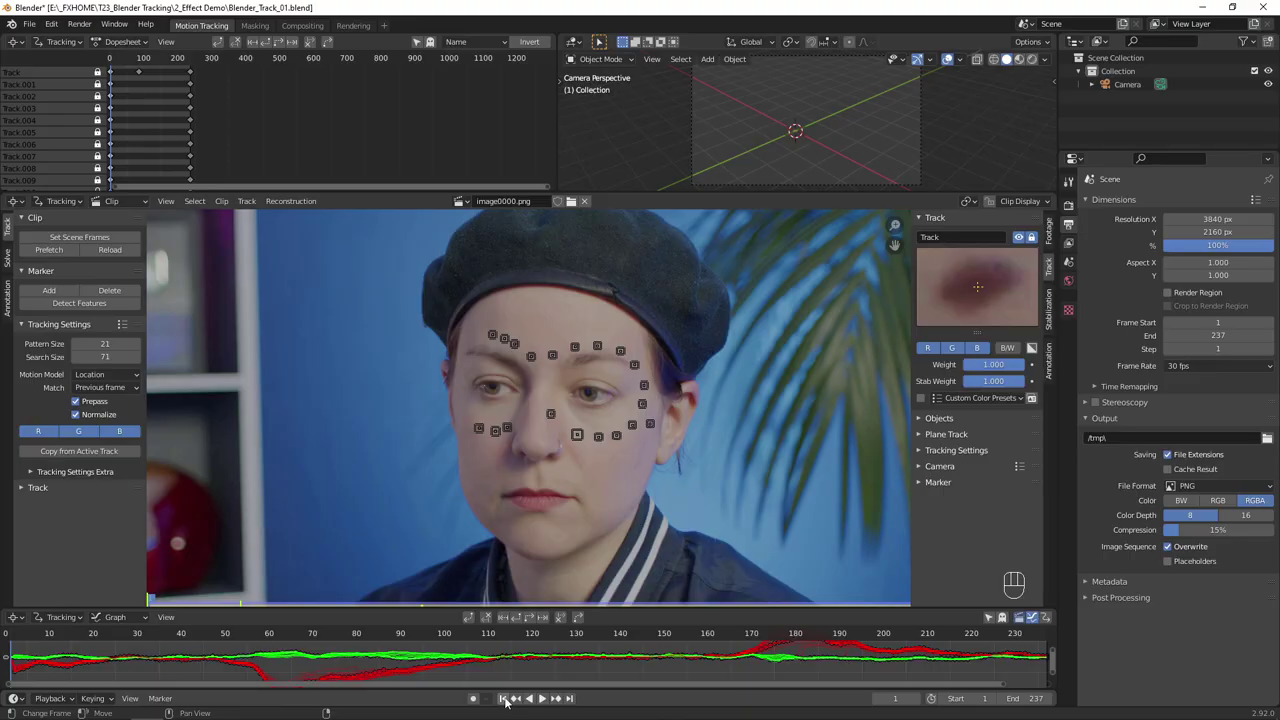
# Add a Layout workspace and select the scene camera
pyautogui.click(383, 27)
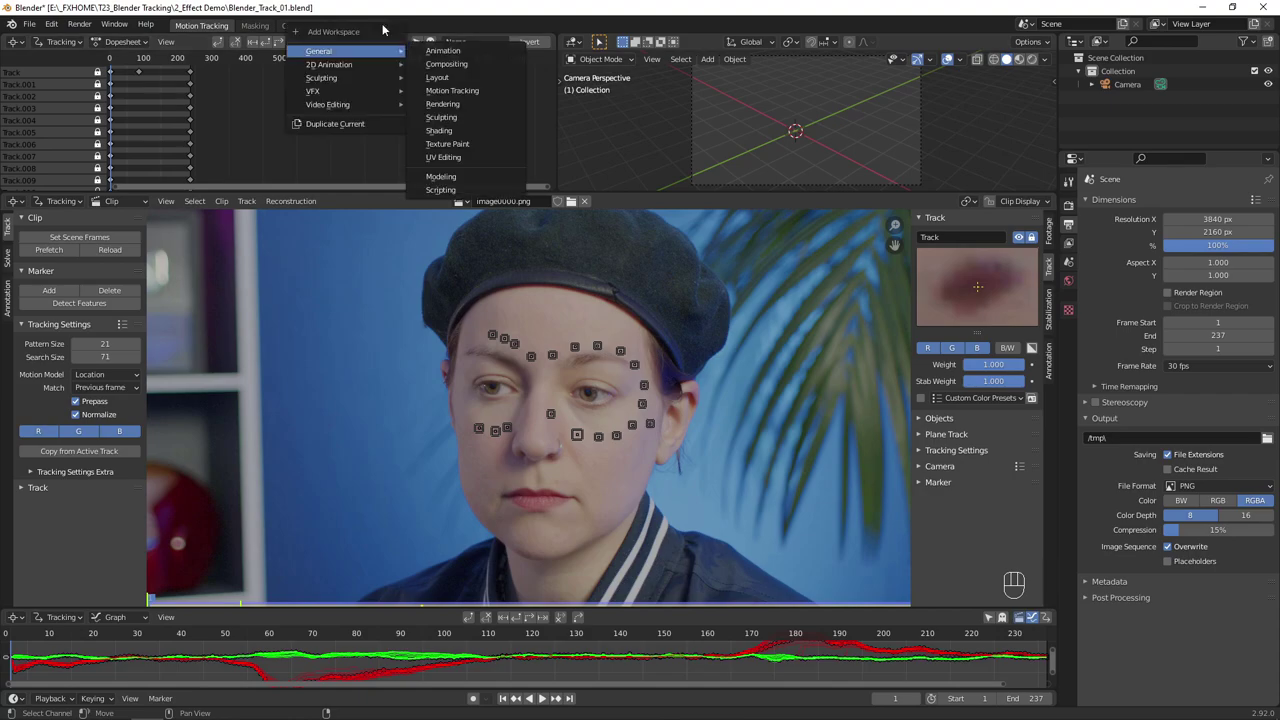
pyautogui.click(463, 77)
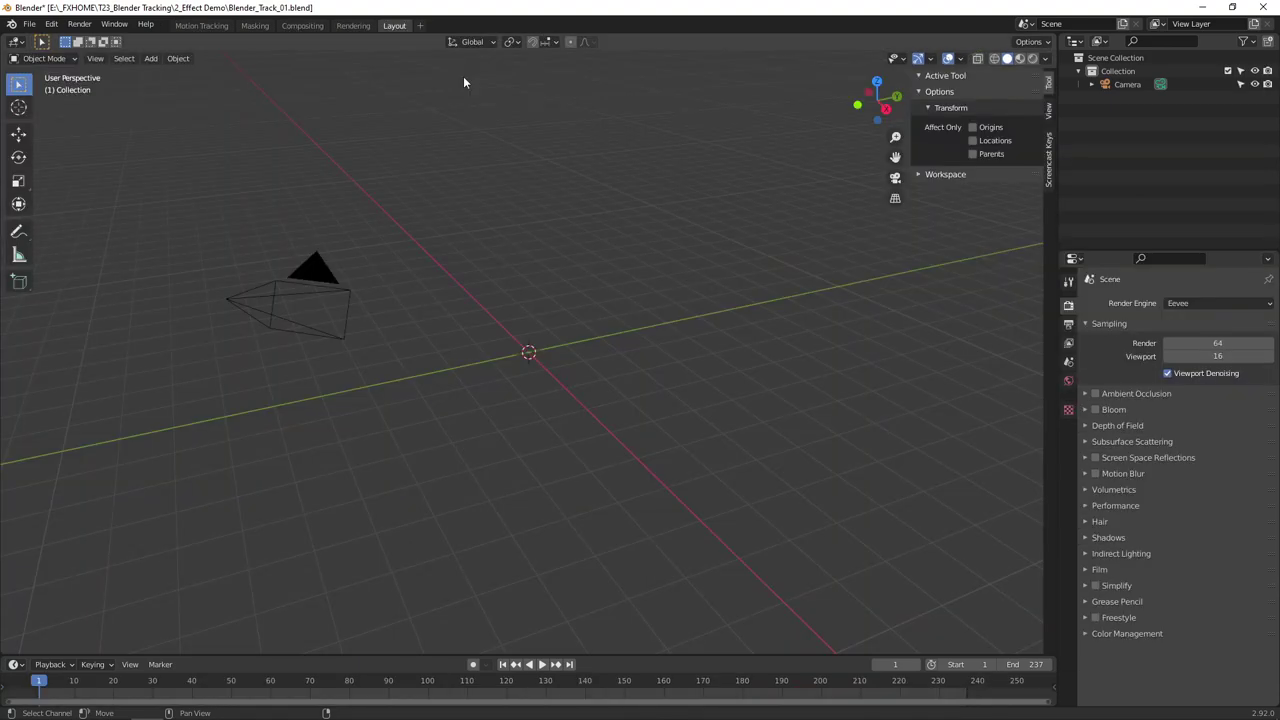
pyautogui.click(339, 295)
pyautogui.moveTo(540, 378); pyautogui.dragTo(560, 400, button='middle')
# Set the camera's Y location to -2 m and its X rotation to 90°
pyautogui.click(1068, 404)
pyautogui.click(1201, 356)
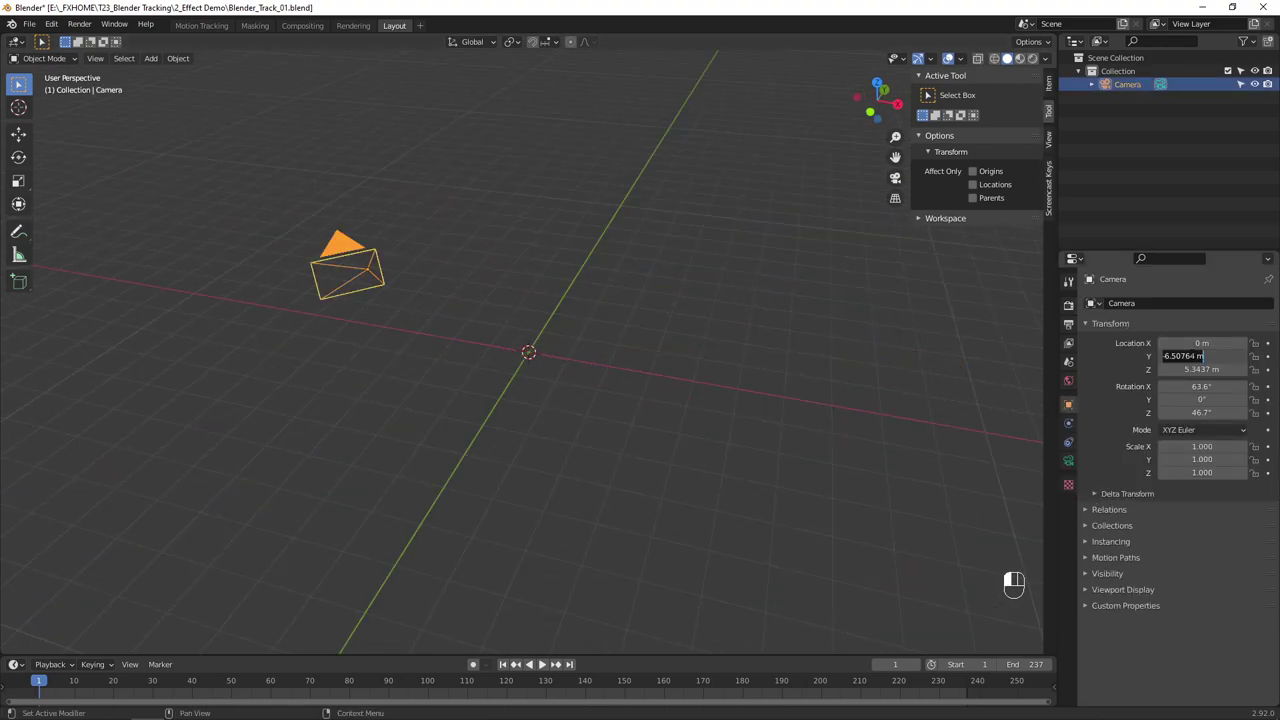
pyautogui.write('-2')
pyautogui.press('Return')
pyautogui.moveTo(430, 340); pyautogui.dragTo(269, 334, button='middle')
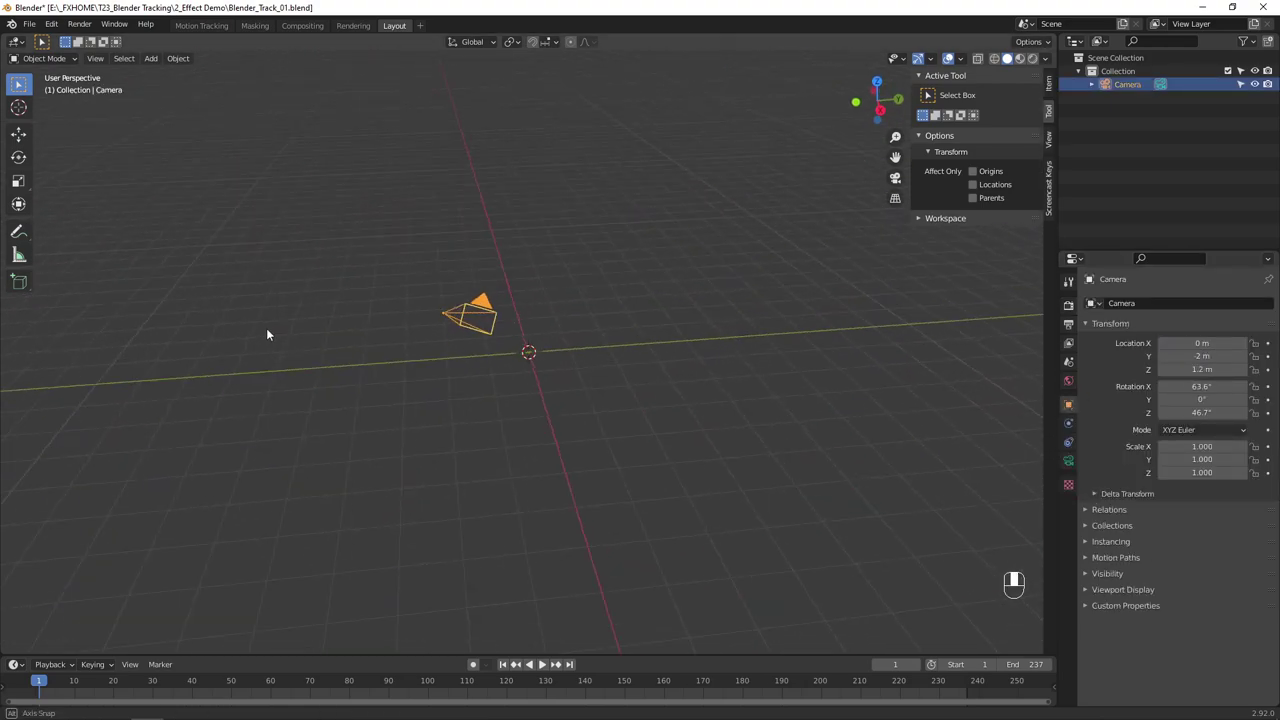
pyautogui.click(1188, 386)
pyautogui.write('90')
pyautogui.moveTo(580, 249); pyautogui.dragTo(785, 281, button='middle')
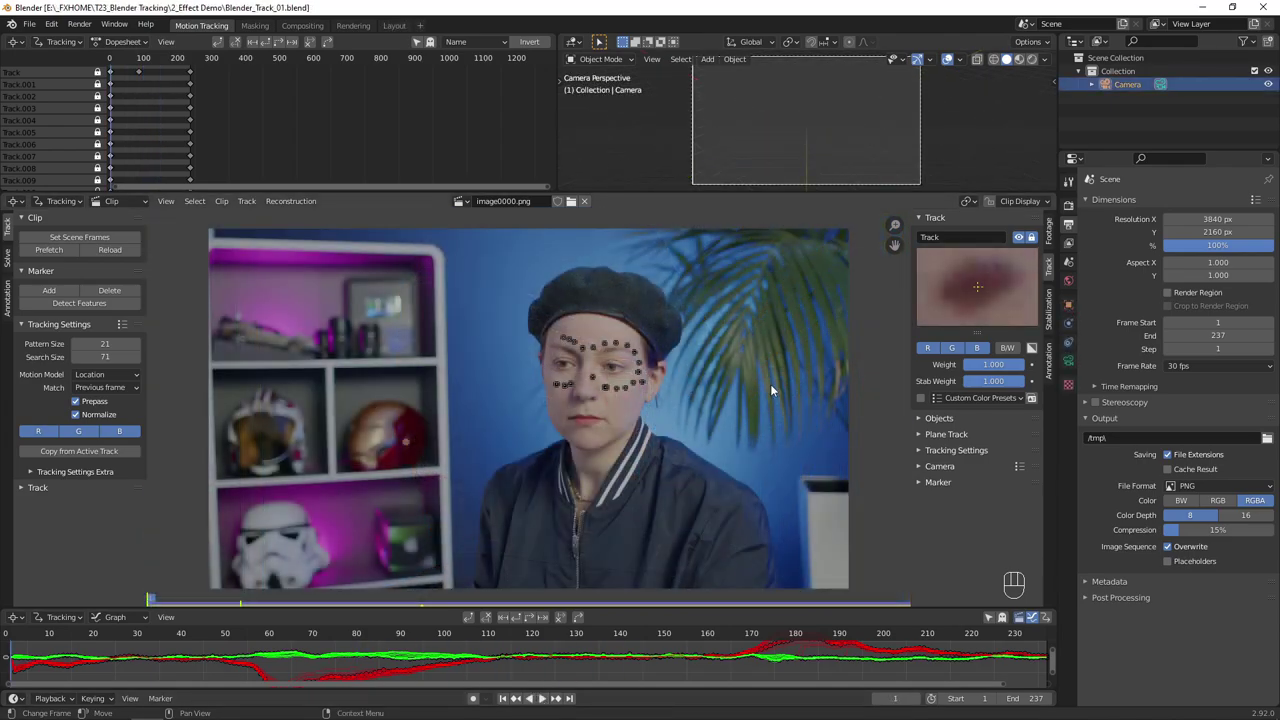
# Copy all face tracks into a new tracking object and lock them
pyautogui.click(920, 419)
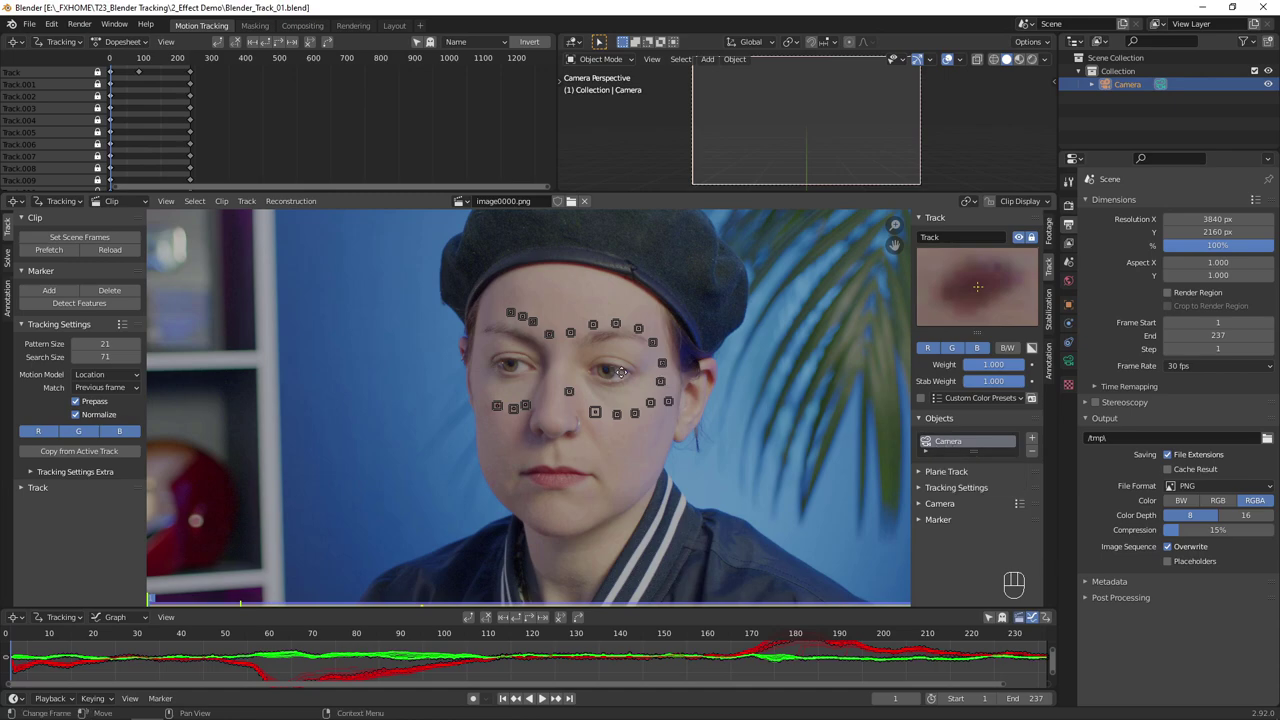
pyautogui.moveTo(620, 372); pyautogui.dragTo(612, 380, button='middle')
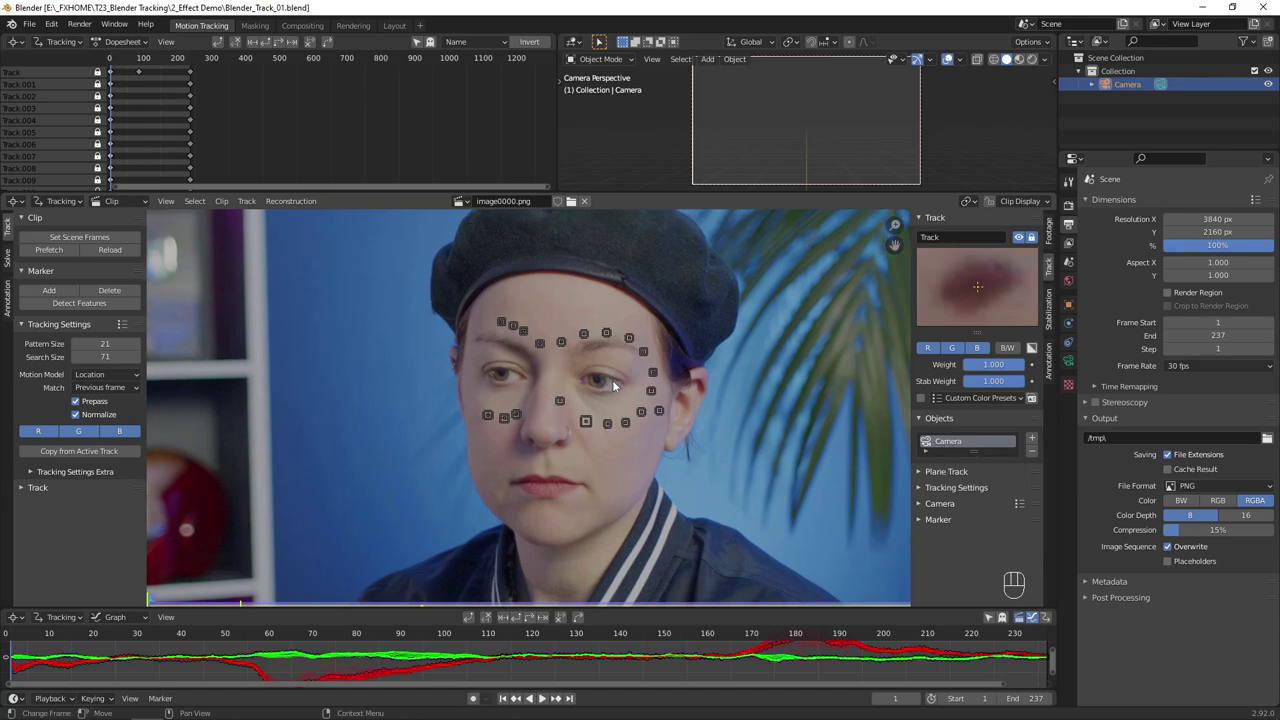
pyautogui.press('a')
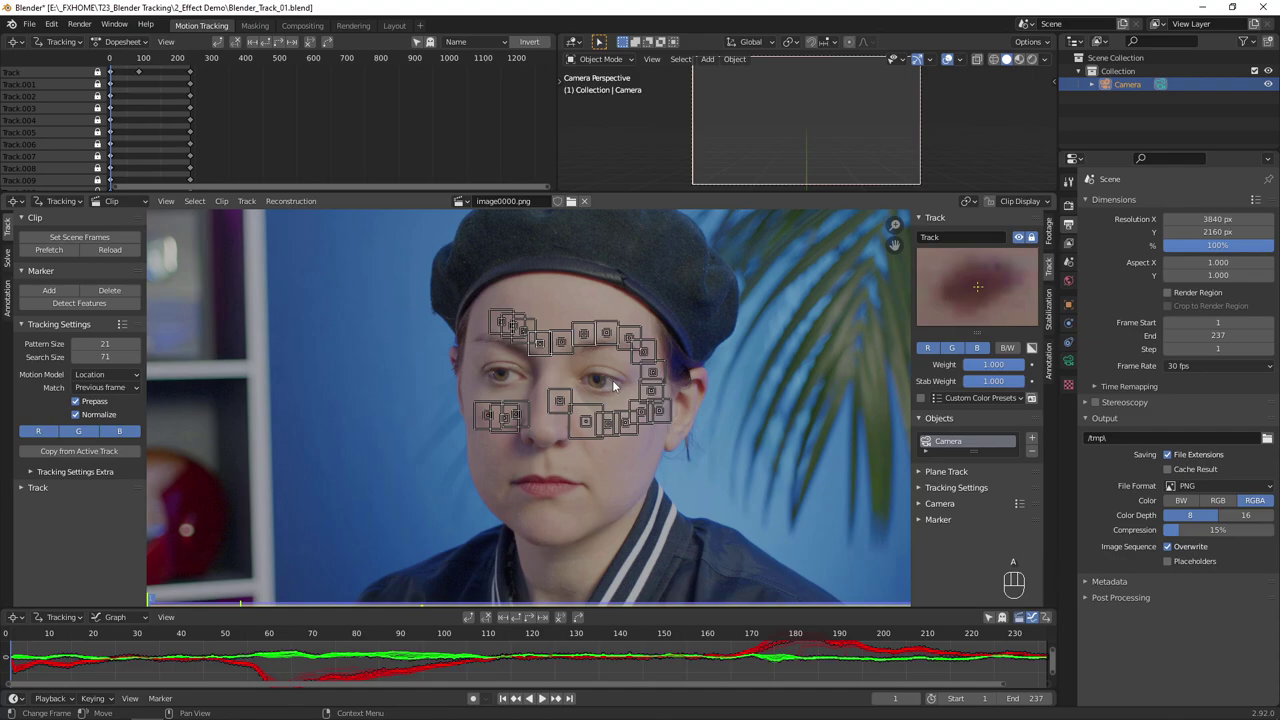
pyautogui.hotkey('alt', 'l')
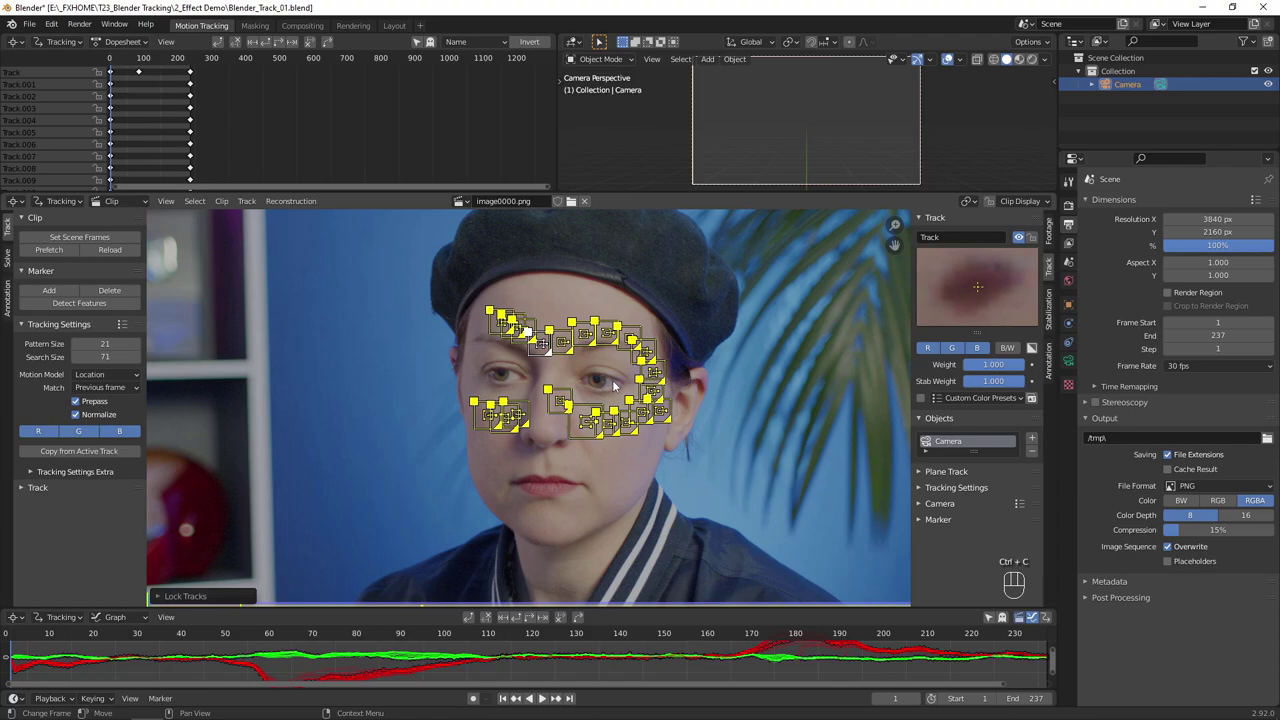
pyautogui.click(1033, 441)
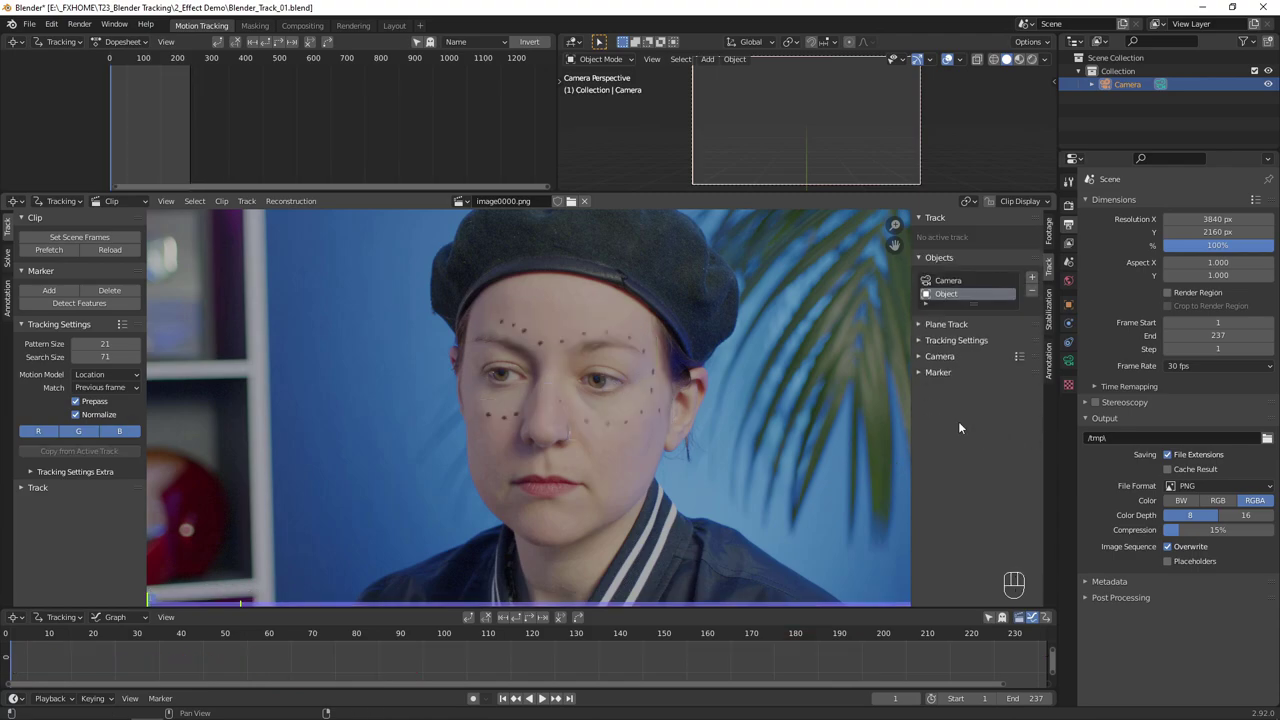
pyautogui.hotkey('ctrl', 'v')
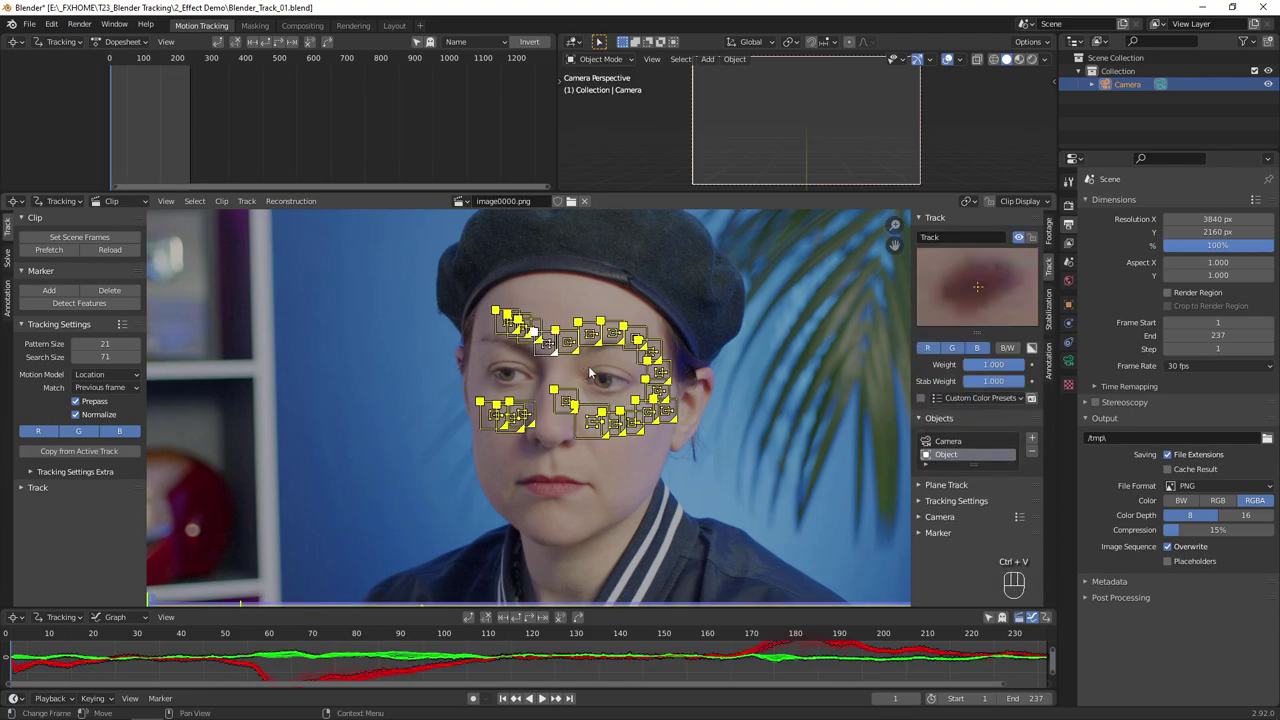
pyautogui.hotkey('ctrl', 'l')
# Delete the Camera's tracks, then make Object the active tracking object with nothing selected
pyautogui.click(948, 441)
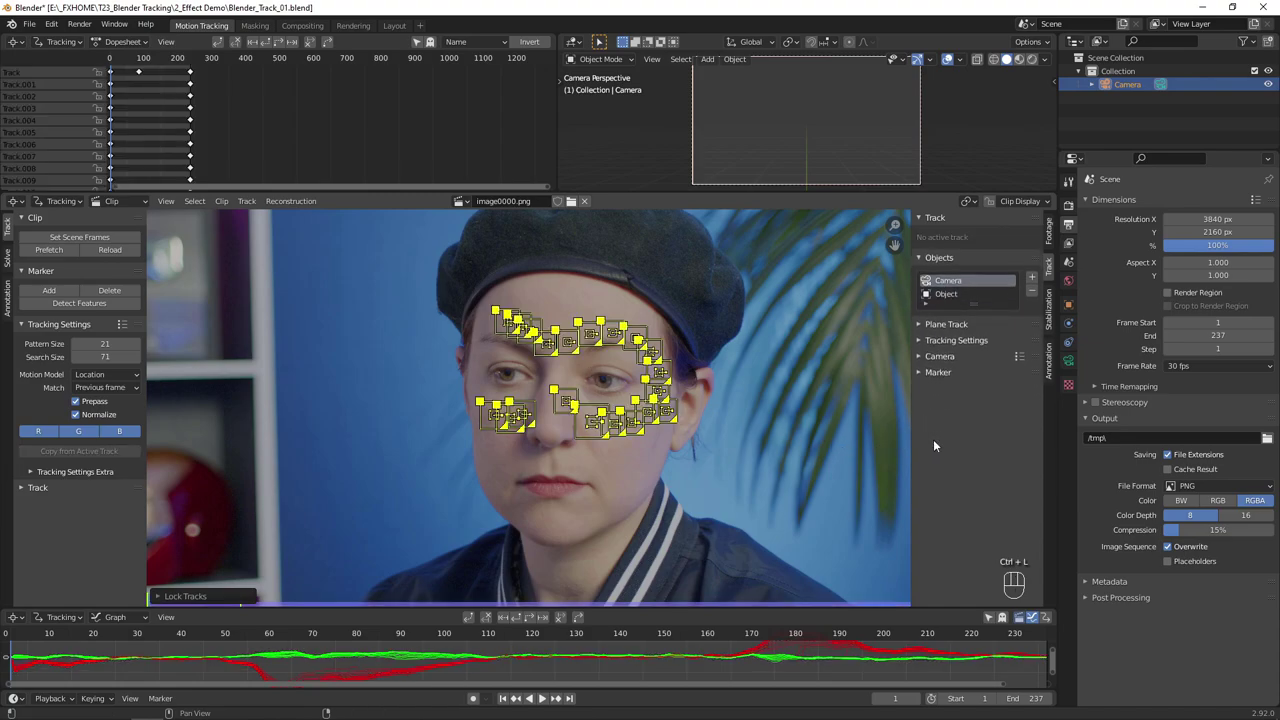
pyautogui.press('x')
pyautogui.click(605, 365)
pyautogui.click(965, 294)
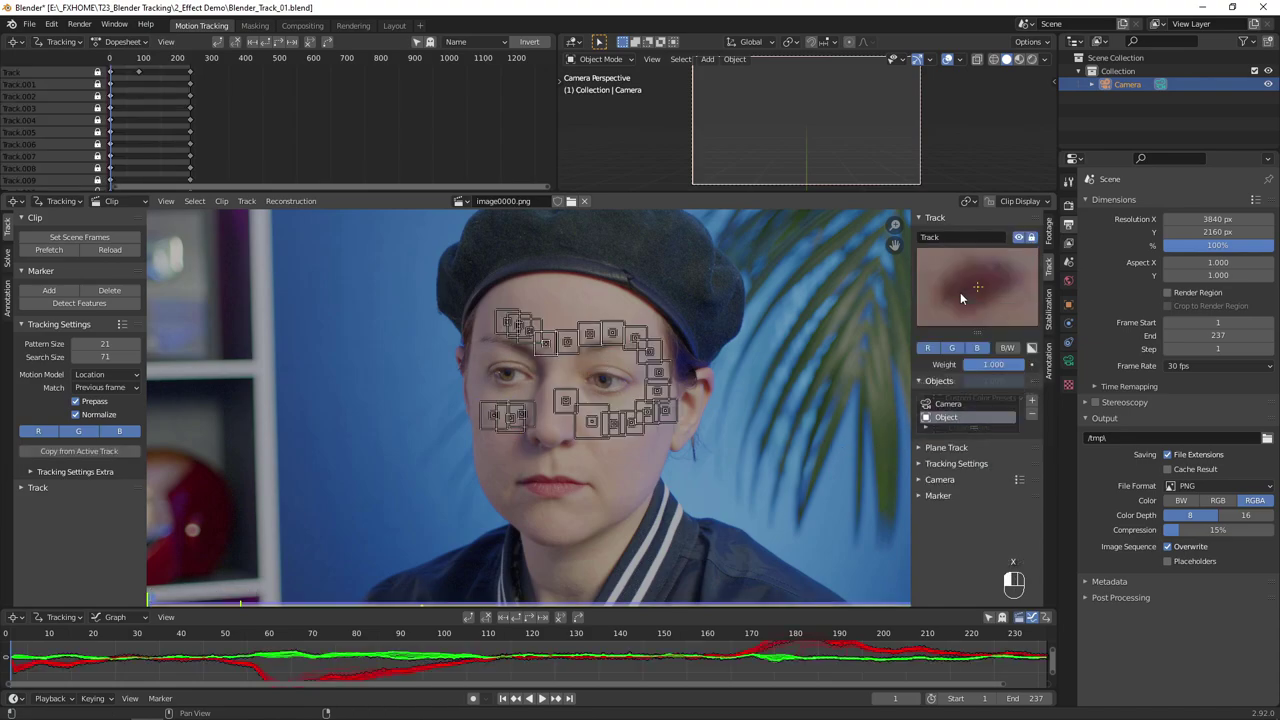
pyautogui.hotkey('alt', 'a')
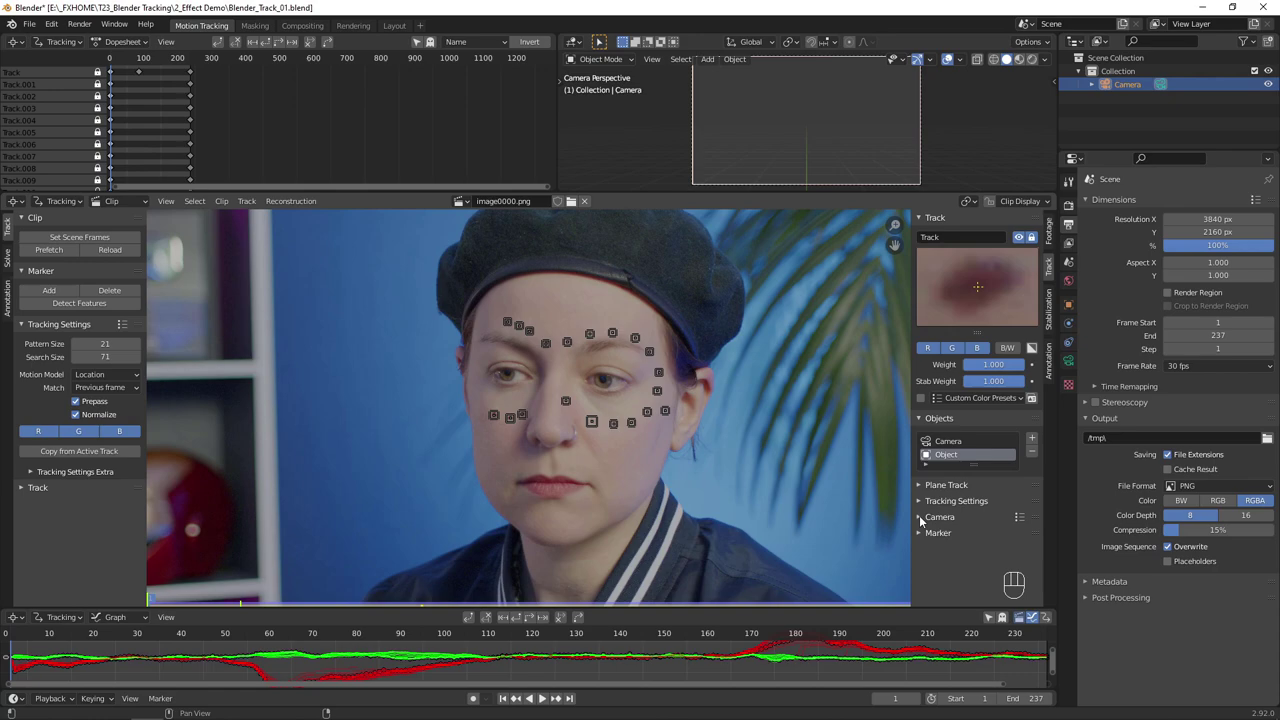
pyautogui.click(932, 516)
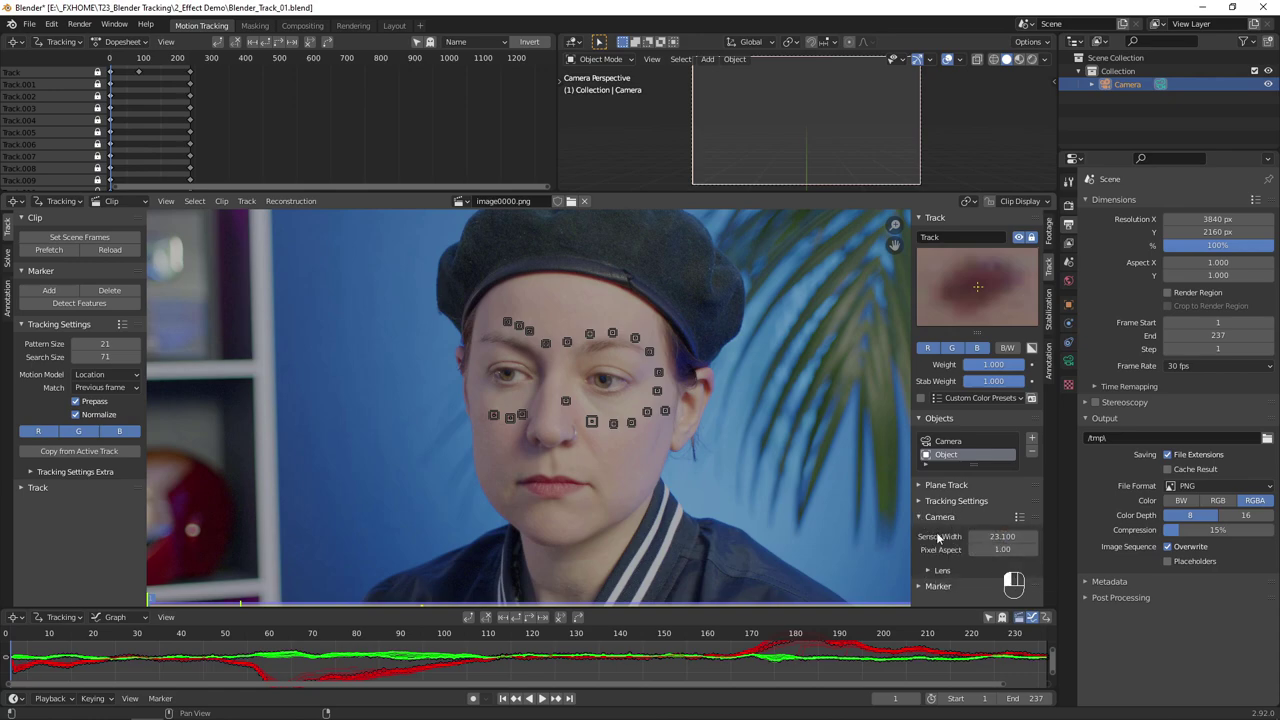
# Run an initial object-motion solve and scrub through frames 53 to 103 to review it
pyautogui.click(932, 569)
pyautogui.scroll(-3, 980, 505)
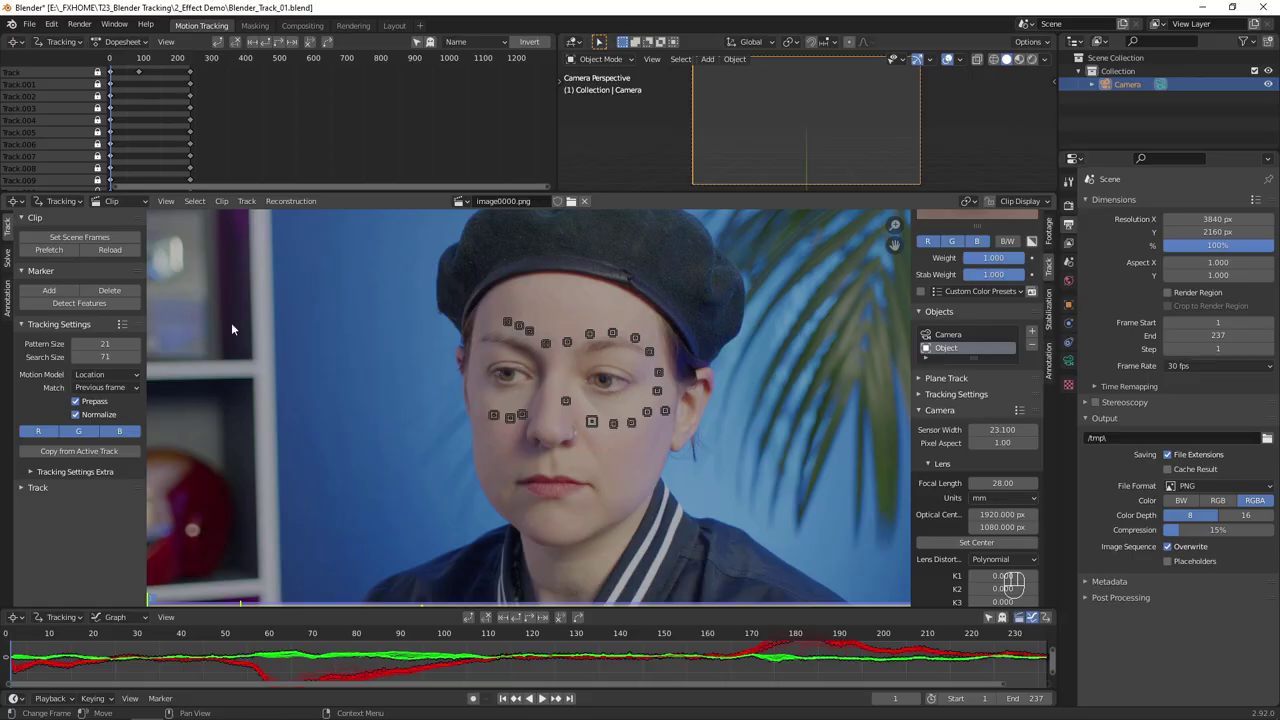
pyautogui.click(8, 258)
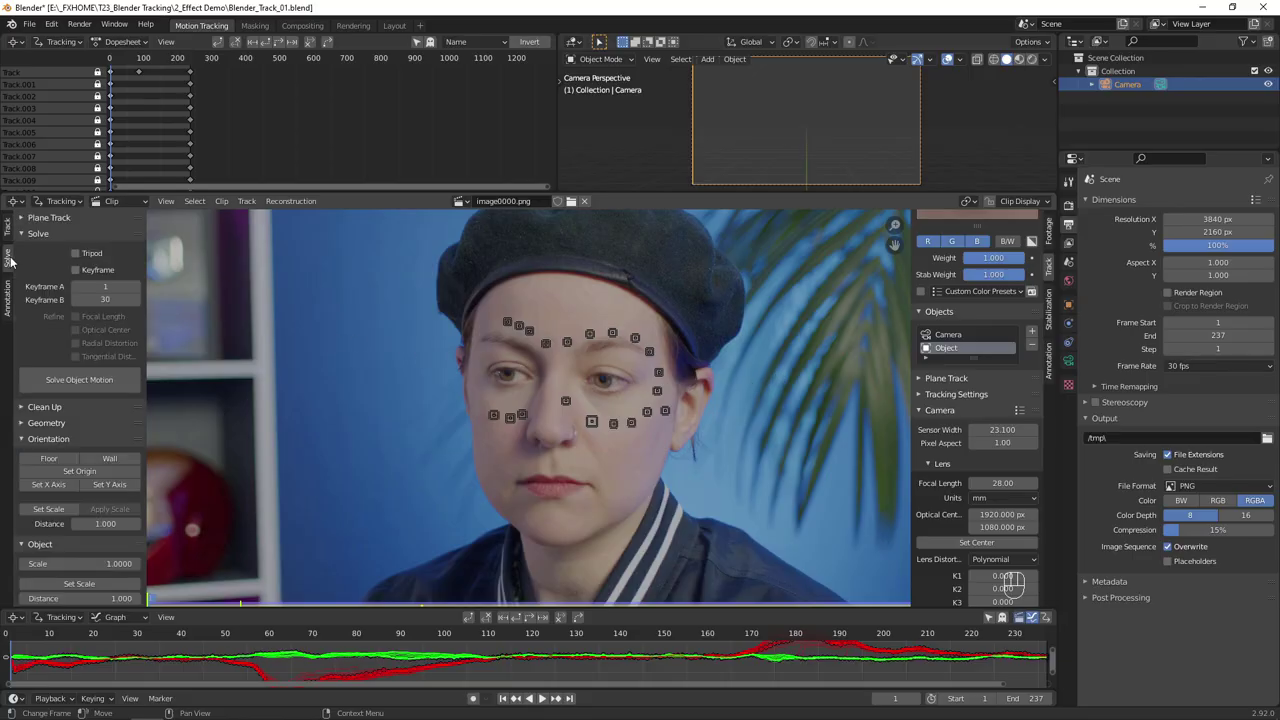
pyautogui.click(96, 386)
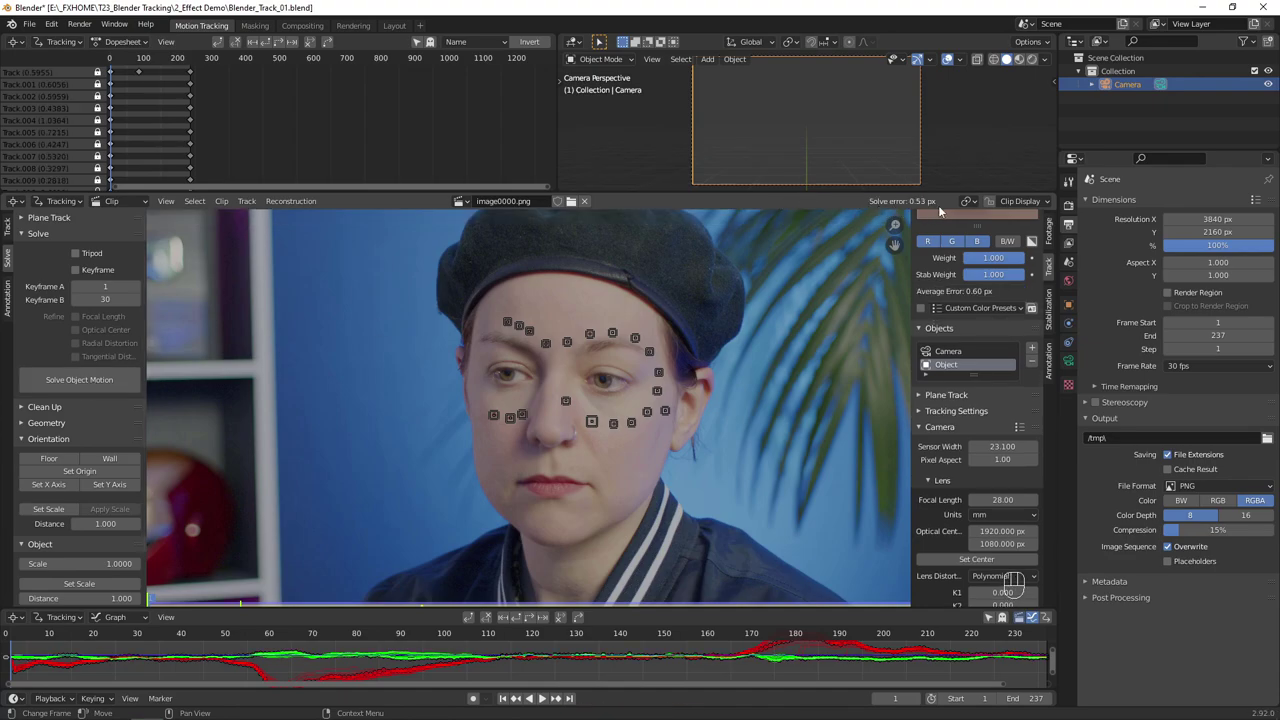
pyautogui.moveTo(160, 602); pyautogui.dragTo(316, 617)
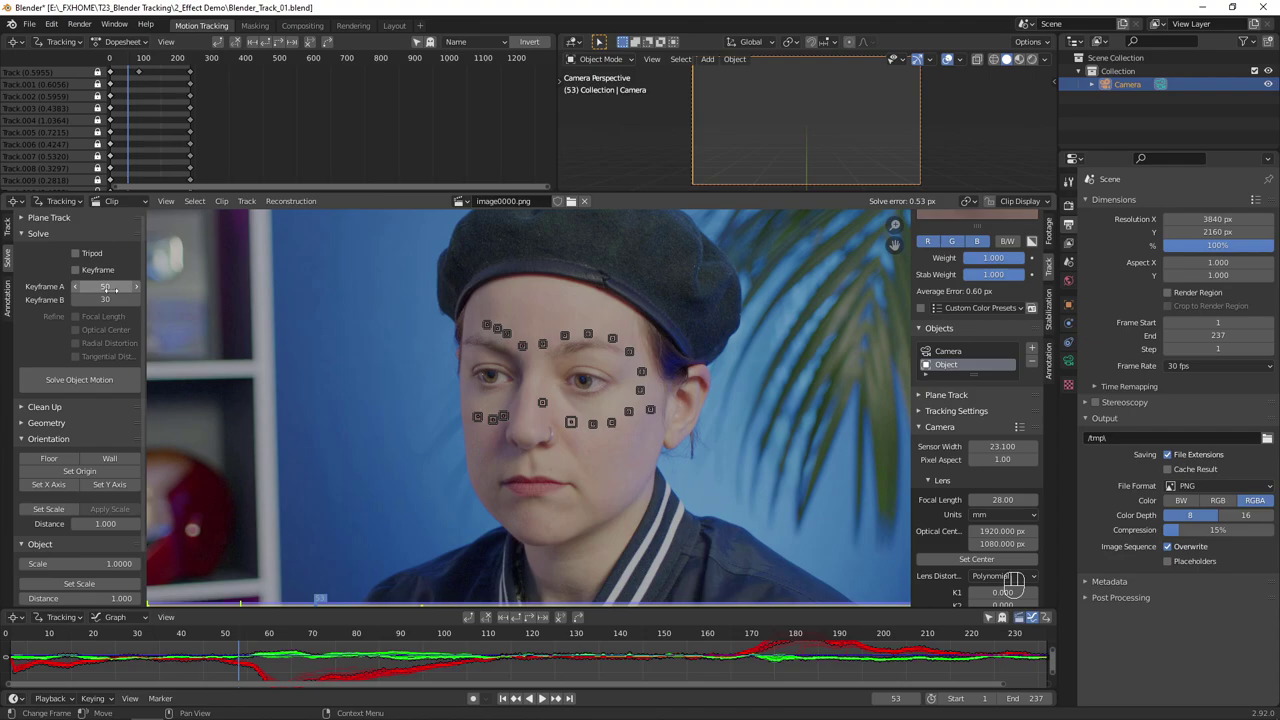
pyautogui.moveTo(319, 598); pyautogui.dragTo(478, 620)
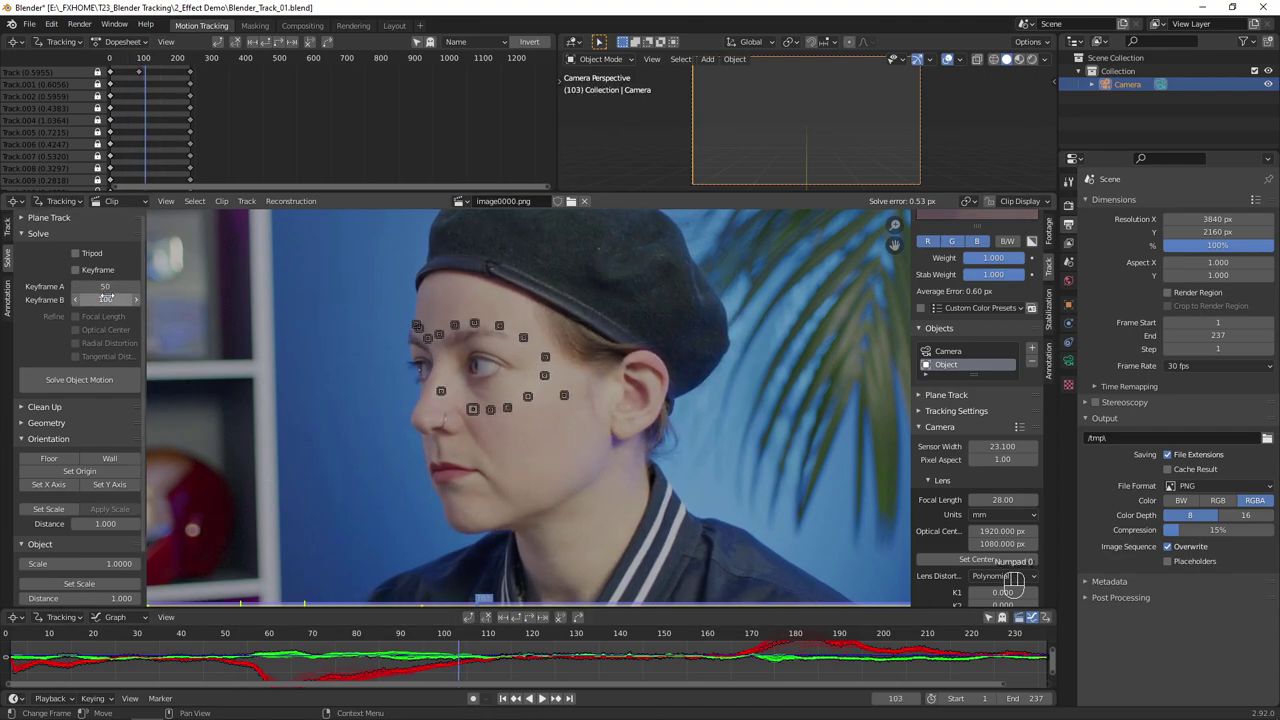
# Set solve keyframes to 55 and 115 and re-solve, reaching a 0.74 px error
pyautogui.click(100, 379)
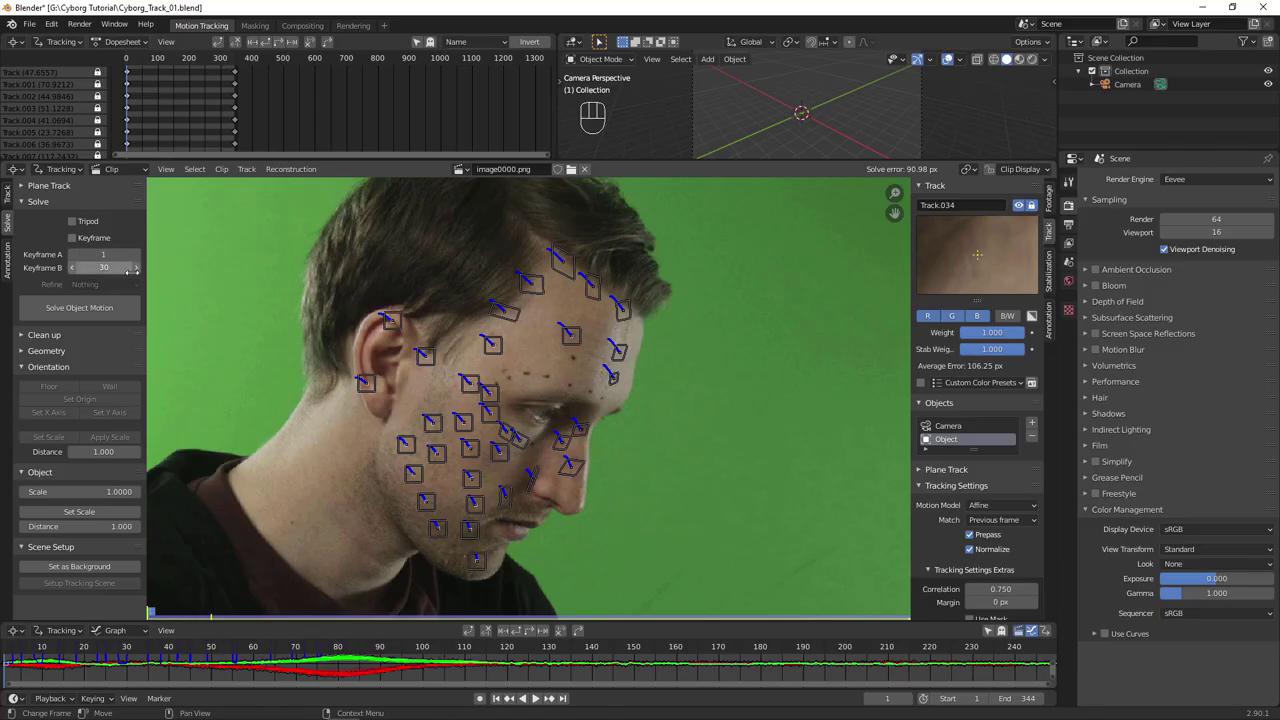
pyautogui.moveTo(100, 267); pyautogui.dragTo(112, 267)
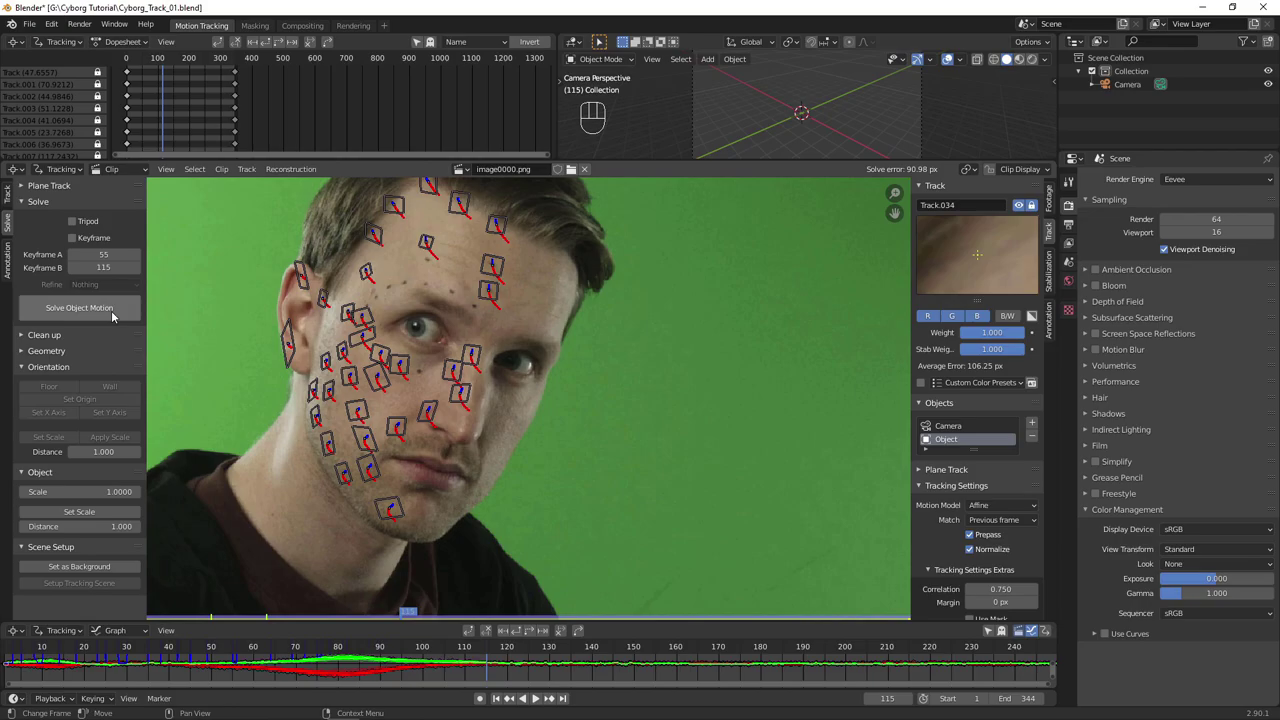
pyautogui.click(110, 311)
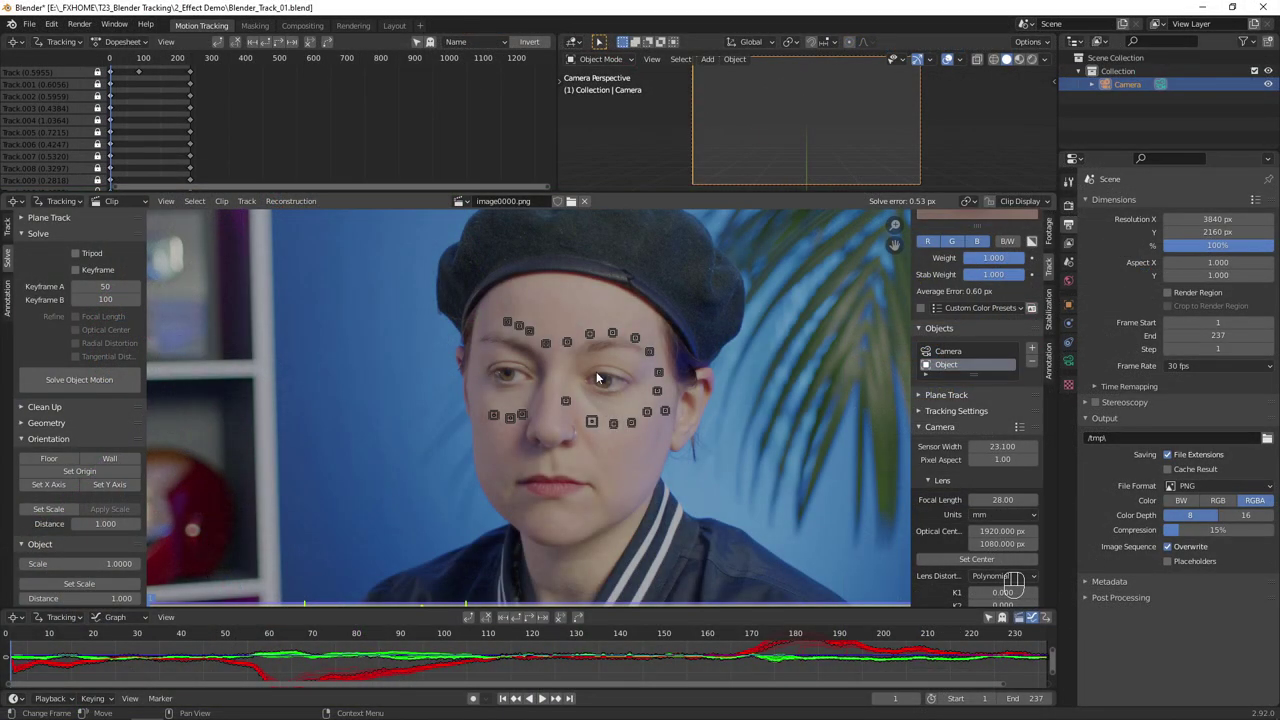
# Inspect several face markers to compare their average tracking errors
pyautogui.scroll(4, 596, 367)
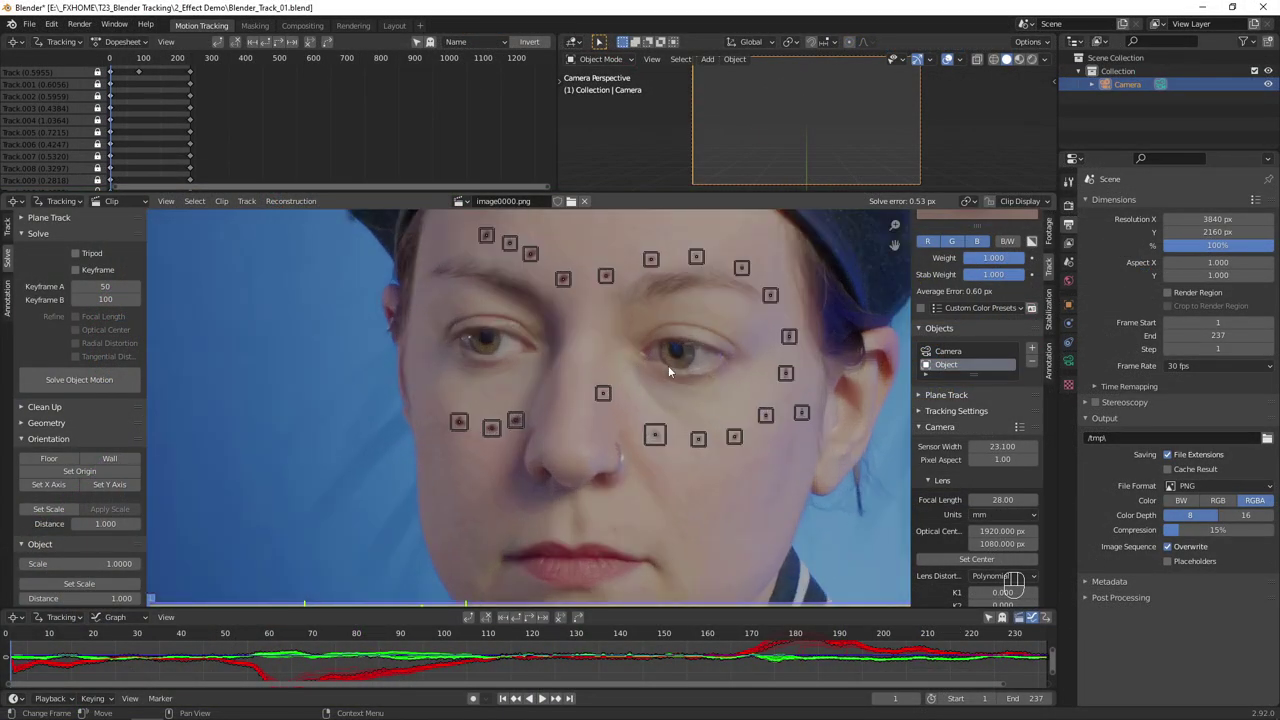
pyautogui.moveTo(668, 371); pyautogui.dragTo(642, 407, button='middle')
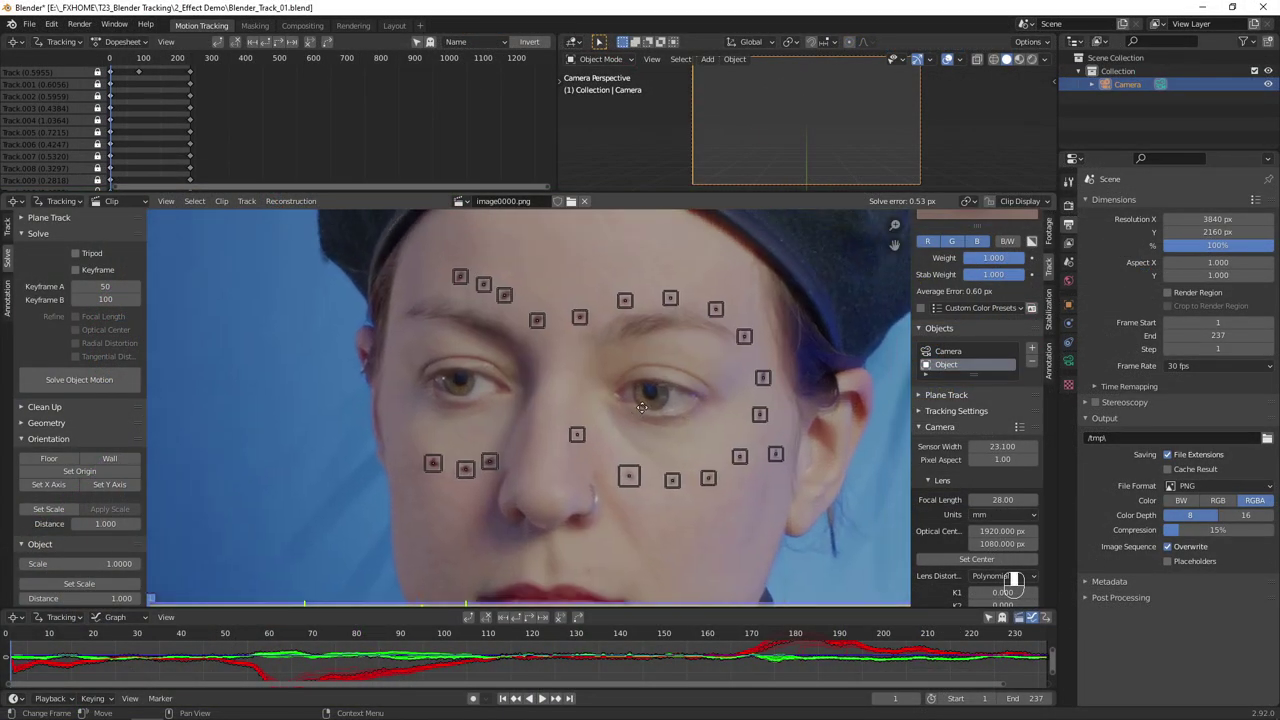
pyautogui.click(1019, 201)
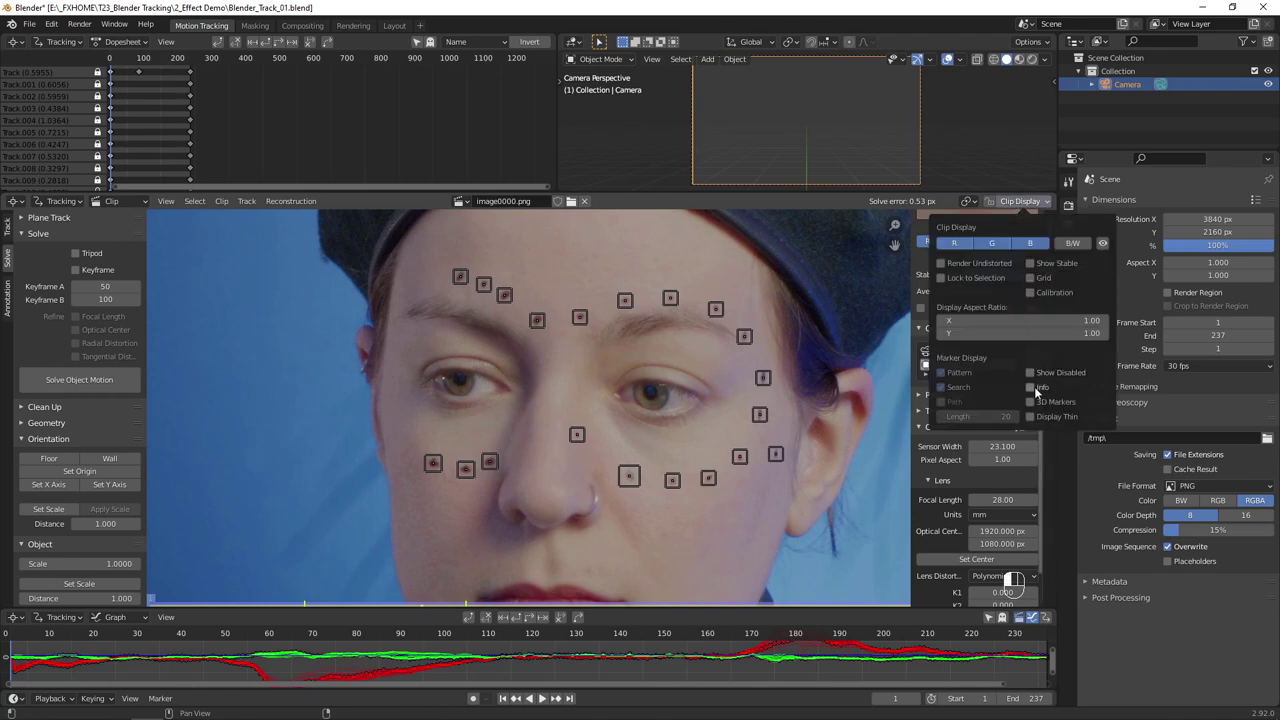
pyautogui.click(629, 477)
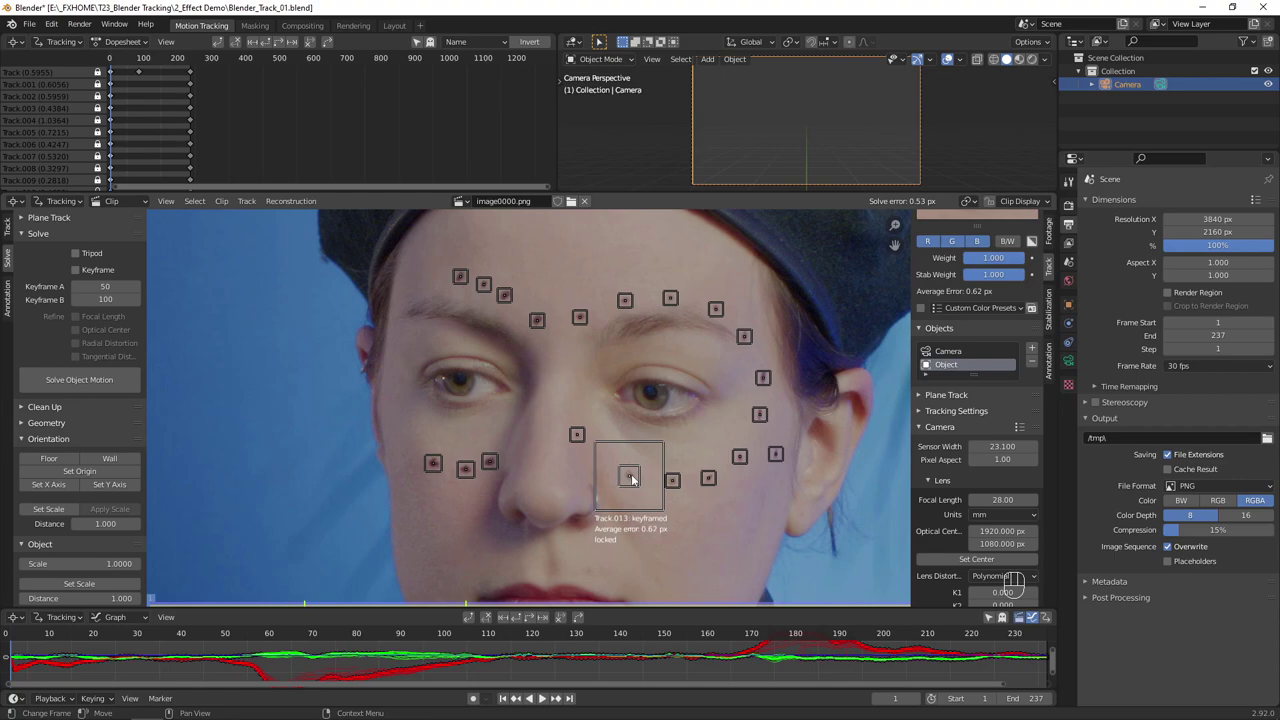
pyautogui.scroll(1, 645, 510)
pyautogui.click(757, 498)
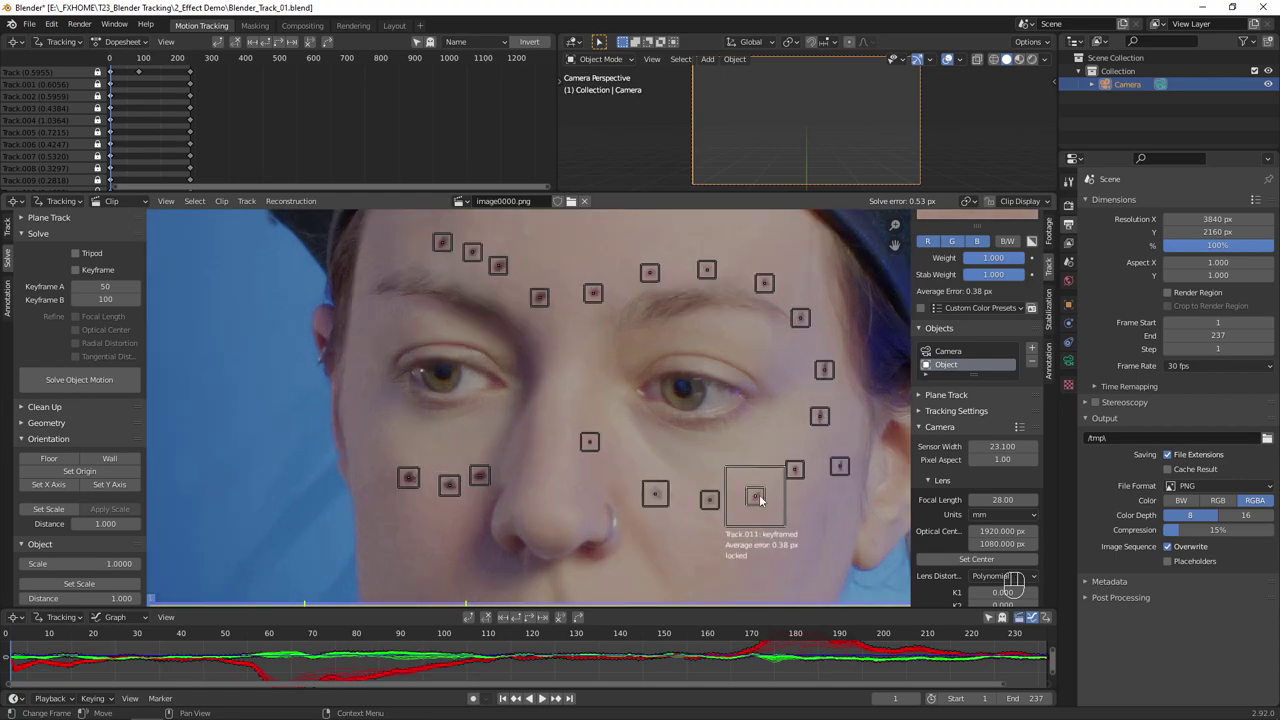
pyautogui.click(838, 467)
pyautogui.click(790, 311)
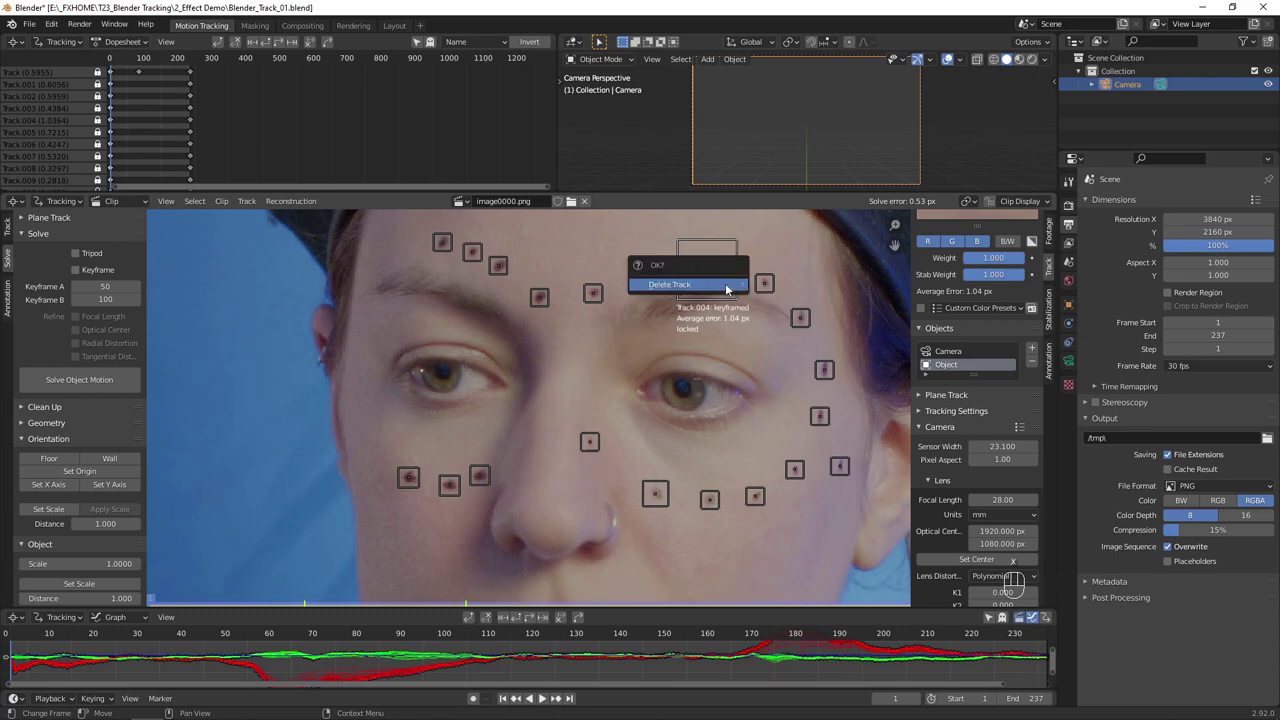
# Delete the high-error Track.004 and re-solve object motion to 0.47 px error
pyautogui.click(725, 284)
pyautogui.scroll(-1, 689, 361)
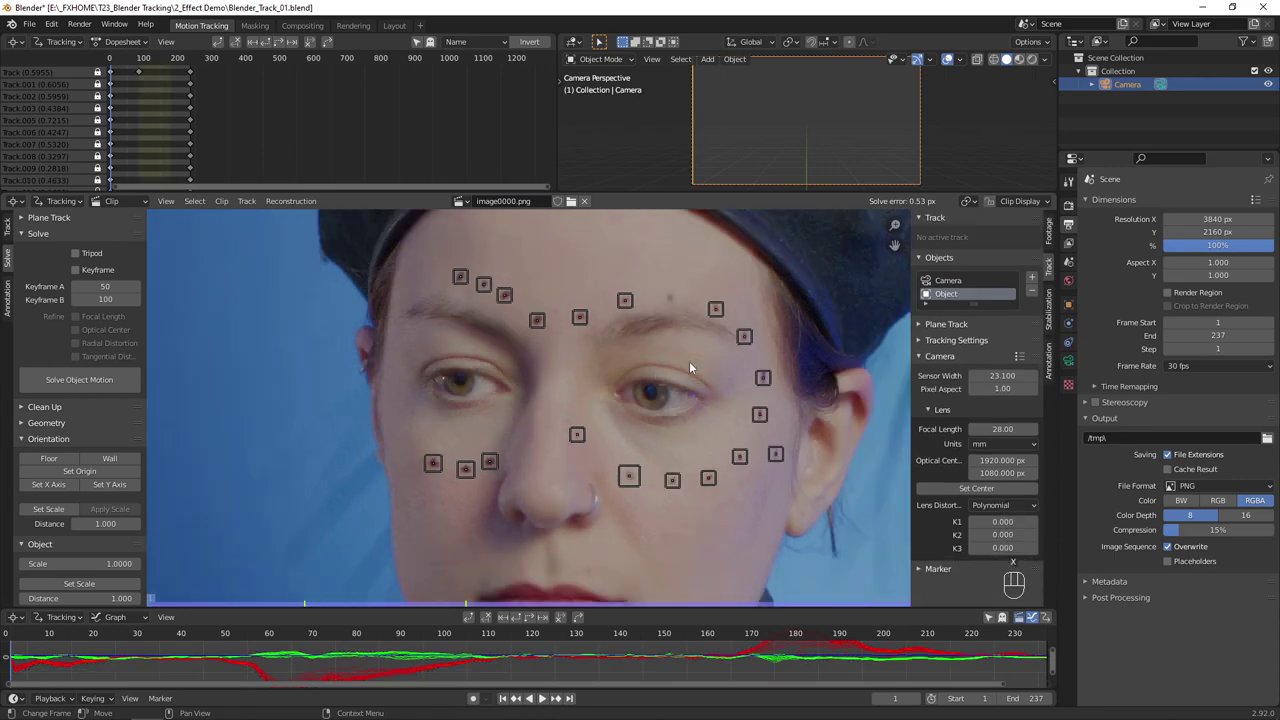
pyautogui.scroll(-1, 689, 367)
pyautogui.moveTo(689, 367); pyautogui.dragTo(632, 371, button='middle')
pyautogui.click(99, 377)
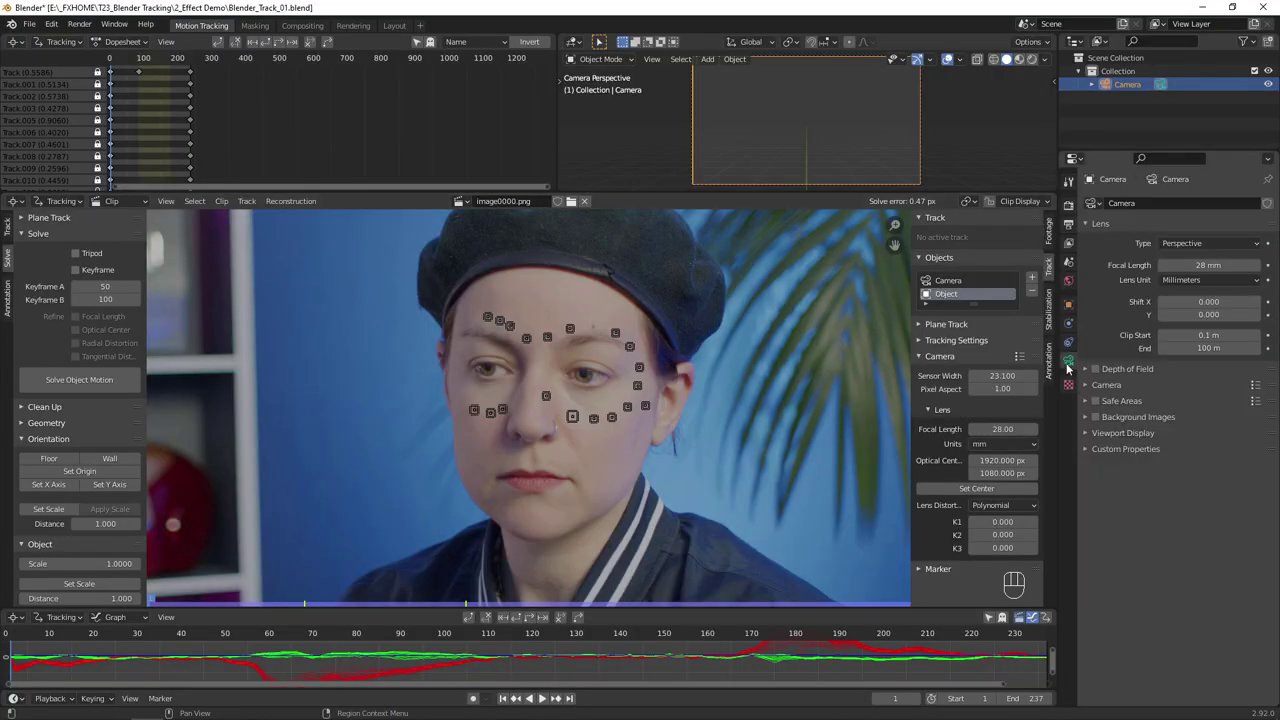
# Add a Camera Solver constraint to the scene camera
pyautogui.click(1069, 342)
pyautogui.click(1156, 204)
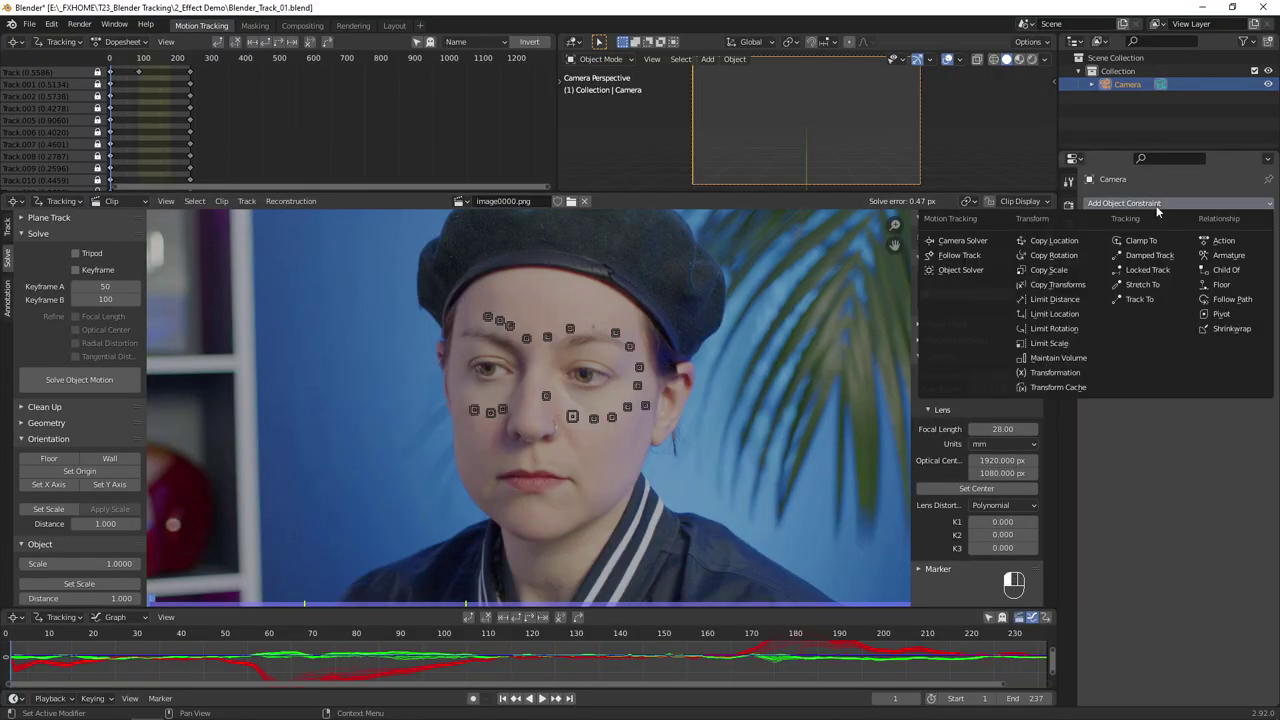
pyautogui.click(996, 244)
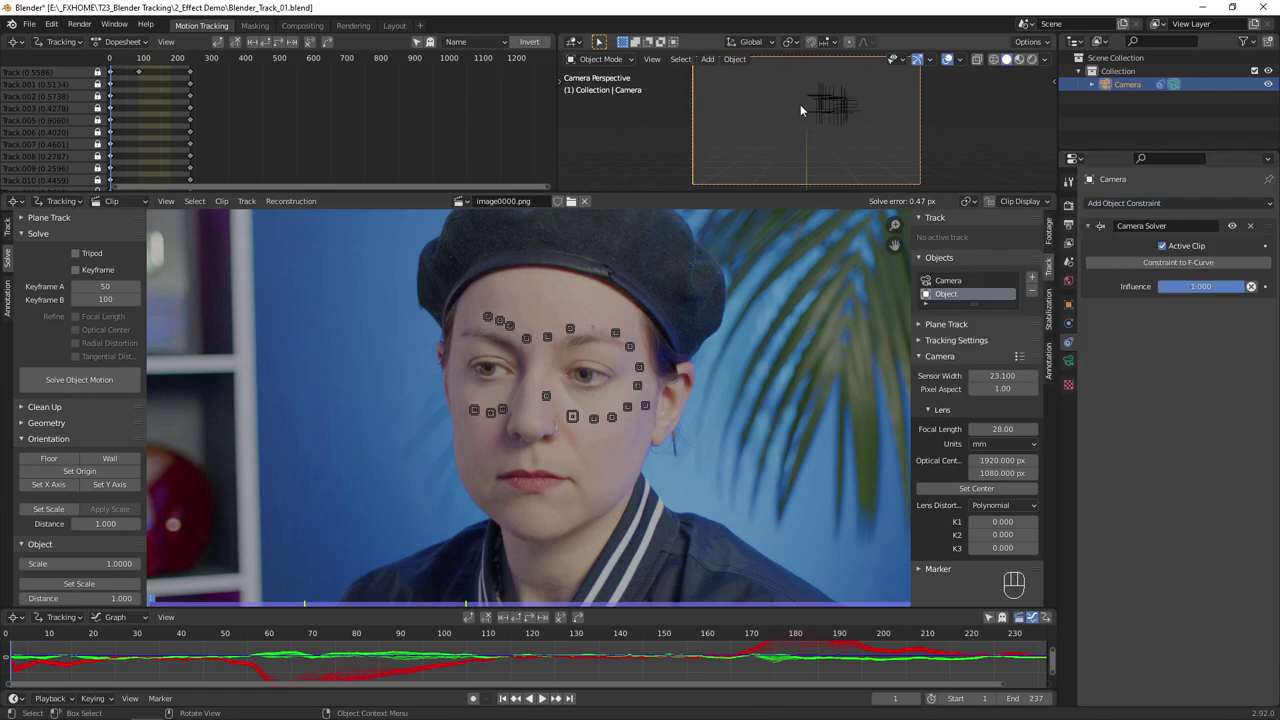
pyautogui.moveTo(799, 104); pyautogui.dragTo(800, 166, button='middle')
# Reduce the tracking object's scale to 0.84
pyautogui.click(1068, 304)
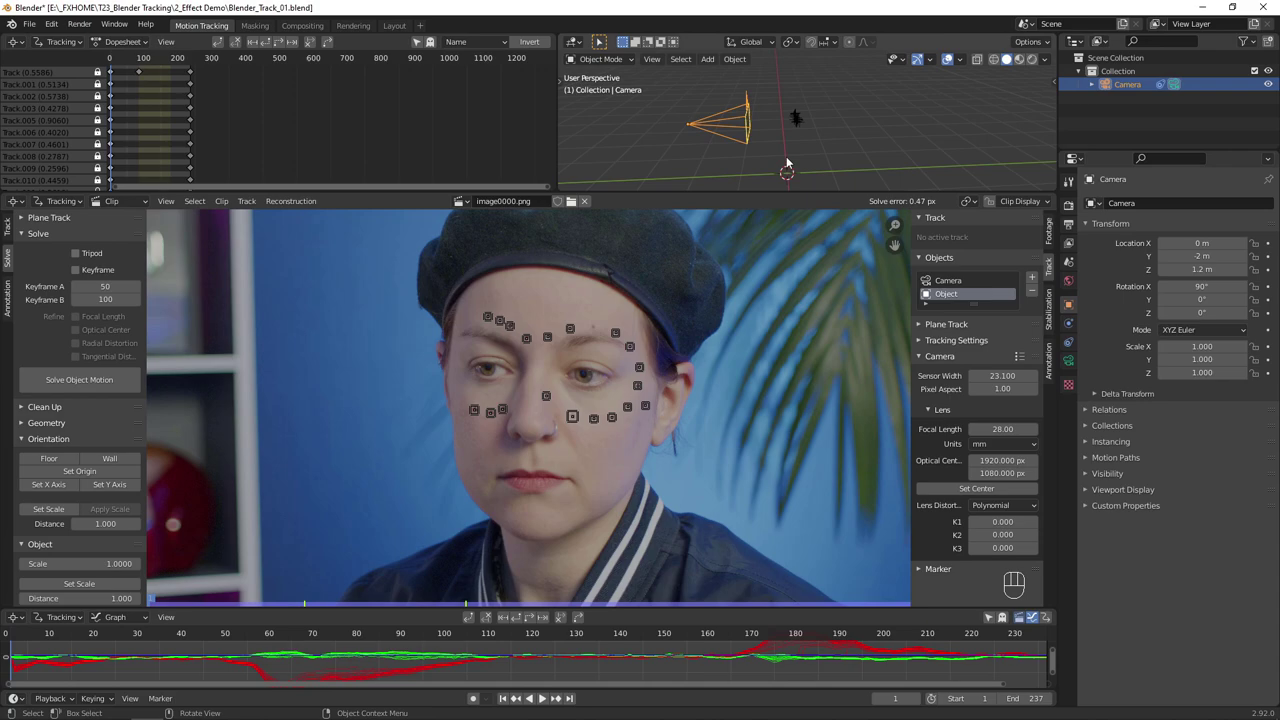
pyautogui.moveTo(85, 563); pyautogui.dragTo(70, 563)
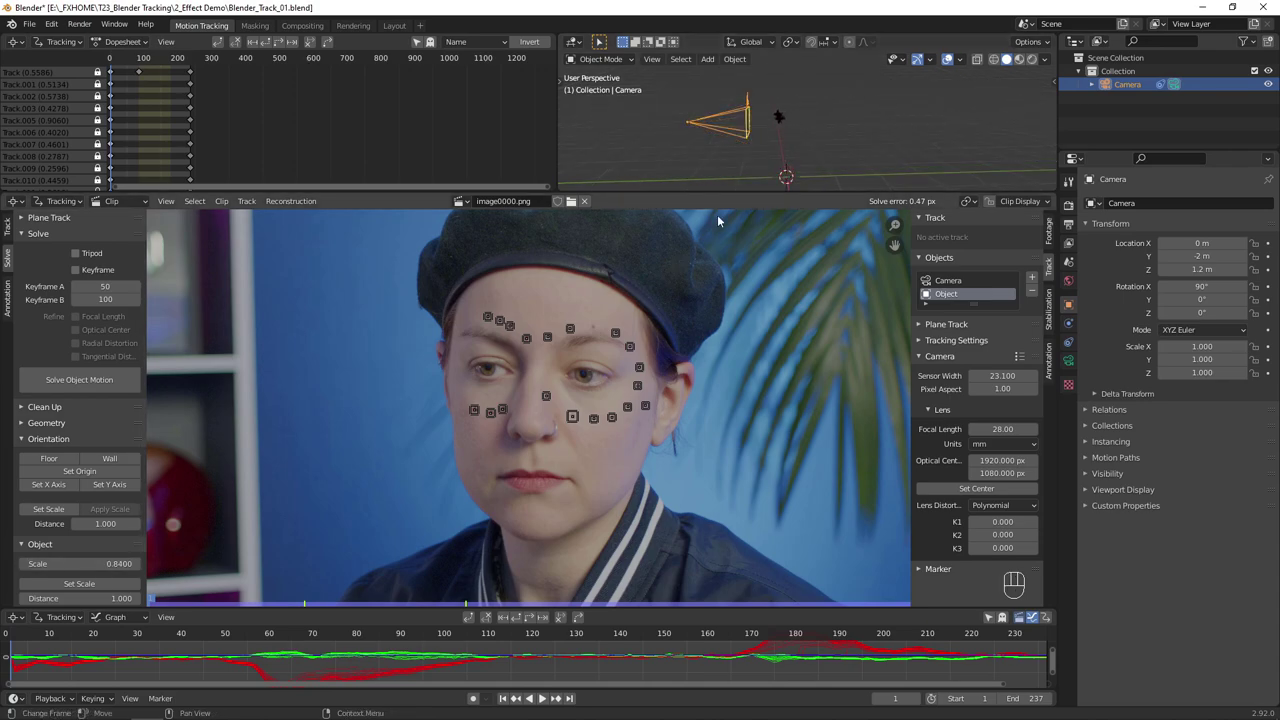
pyautogui.moveTo(766, 150); pyautogui.dragTo(701, 414, button='middle')
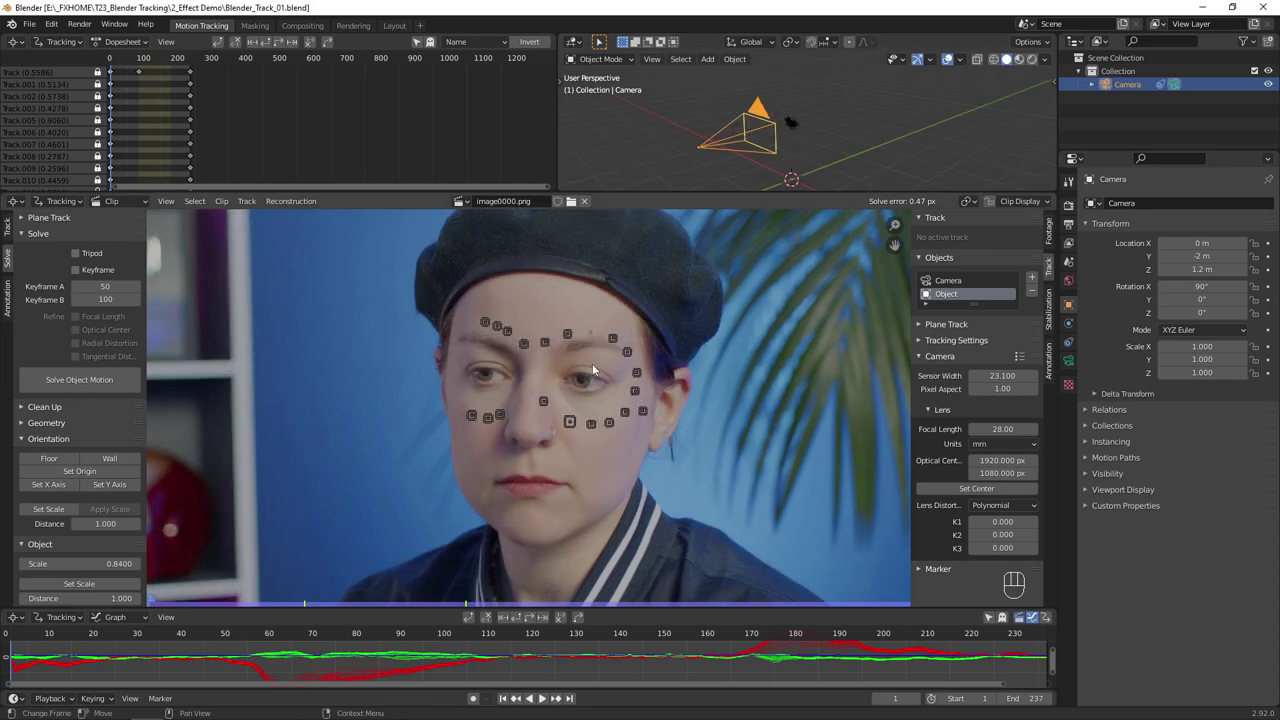
# Select all tracking markers and convert them into the Tracks point mesh with 3D Markers to Mesh
pyautogui.press('a')
pyautogui.click(24, 424)
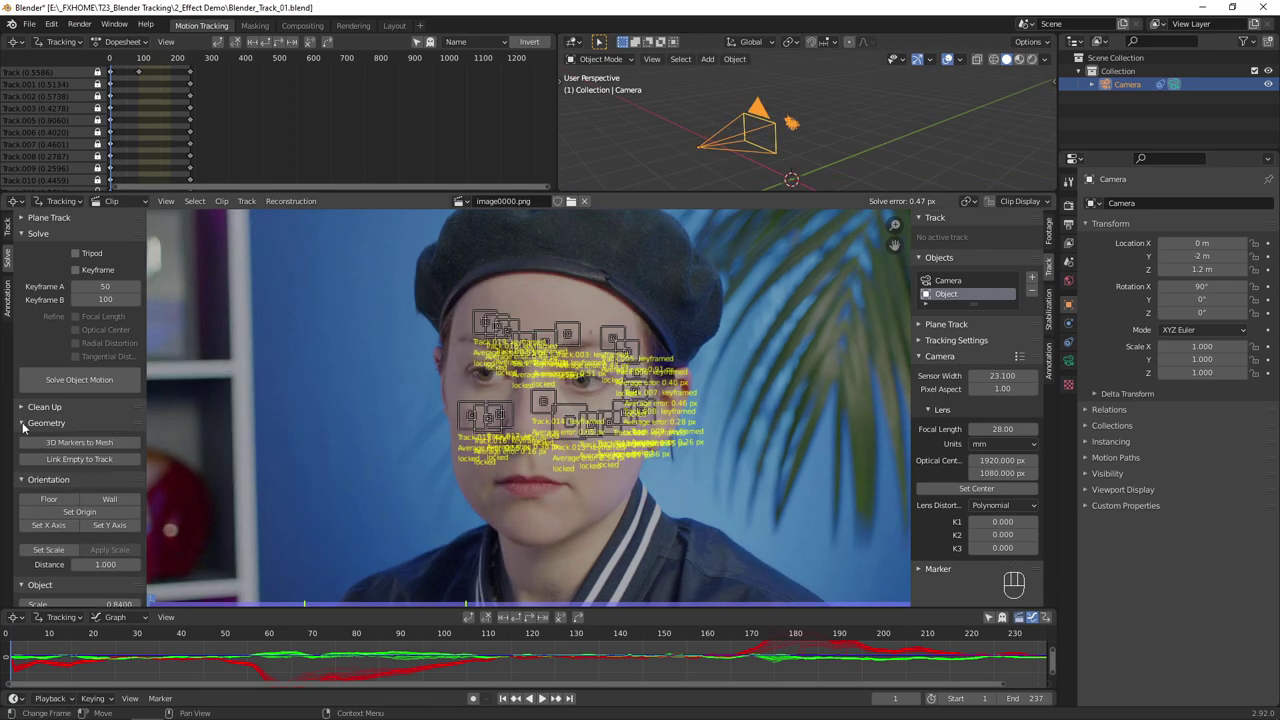
pyautogui.click(108, 442)
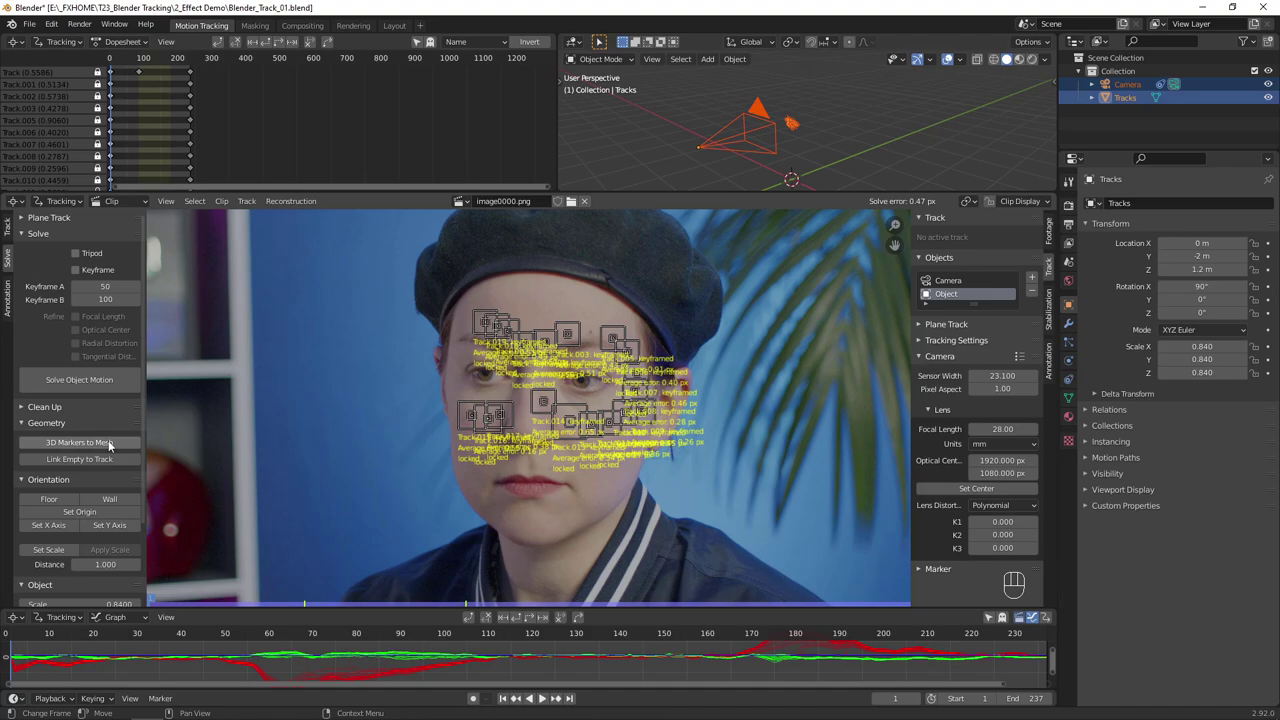
# In Layout, select only the Tracks mesh, frame it and orbit to check its shape
pyautogui.click(394, 25)
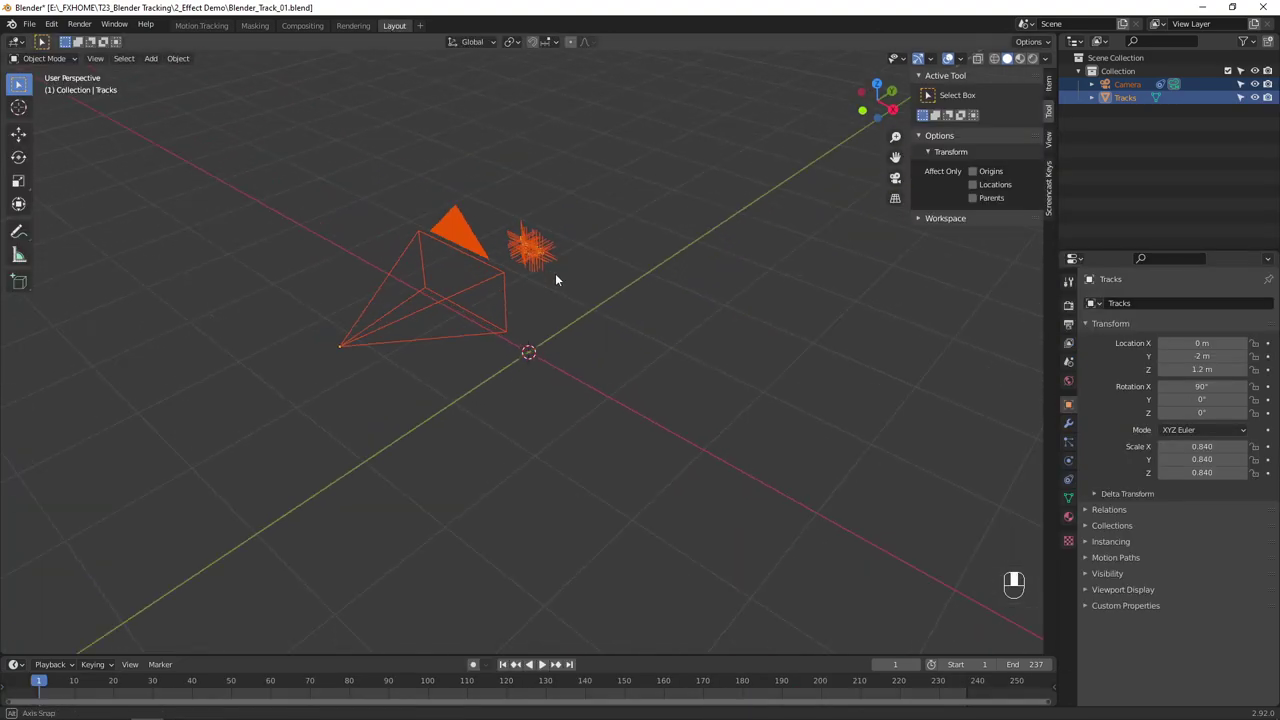
pyautogui.click(548, 205)
pyautogui.click(548, 205)
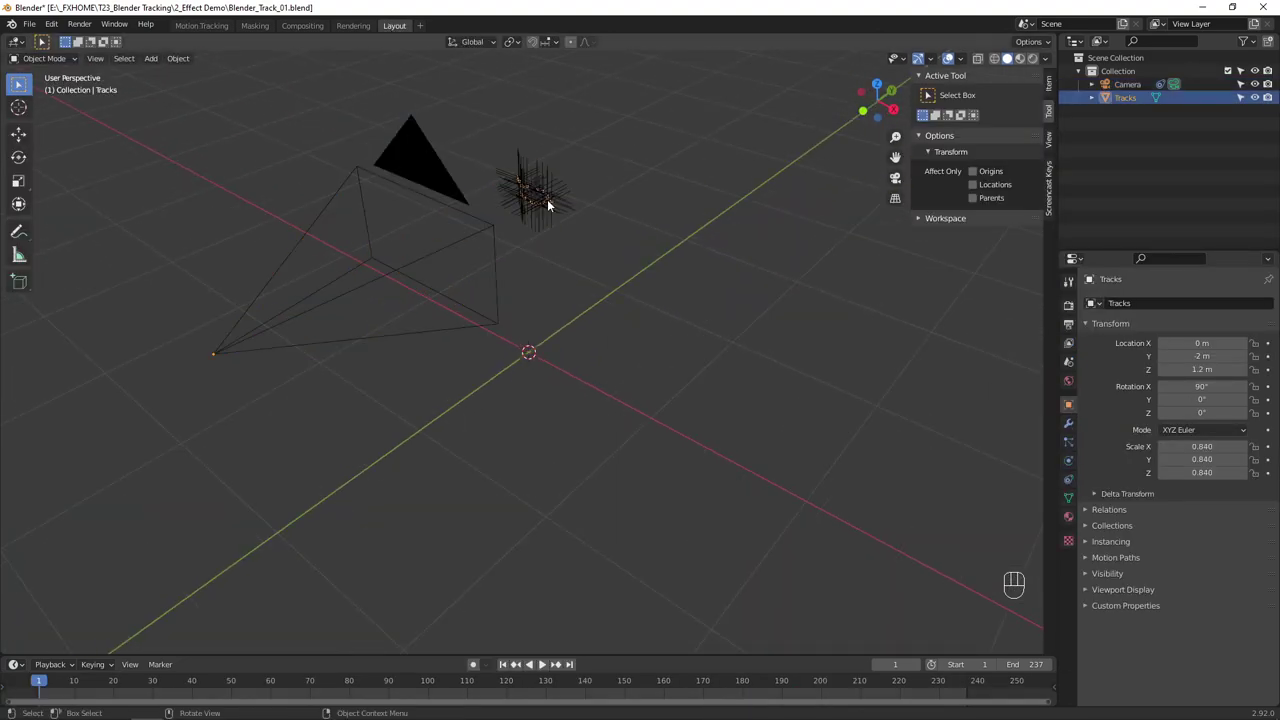
pyautogui.click(963, 61)
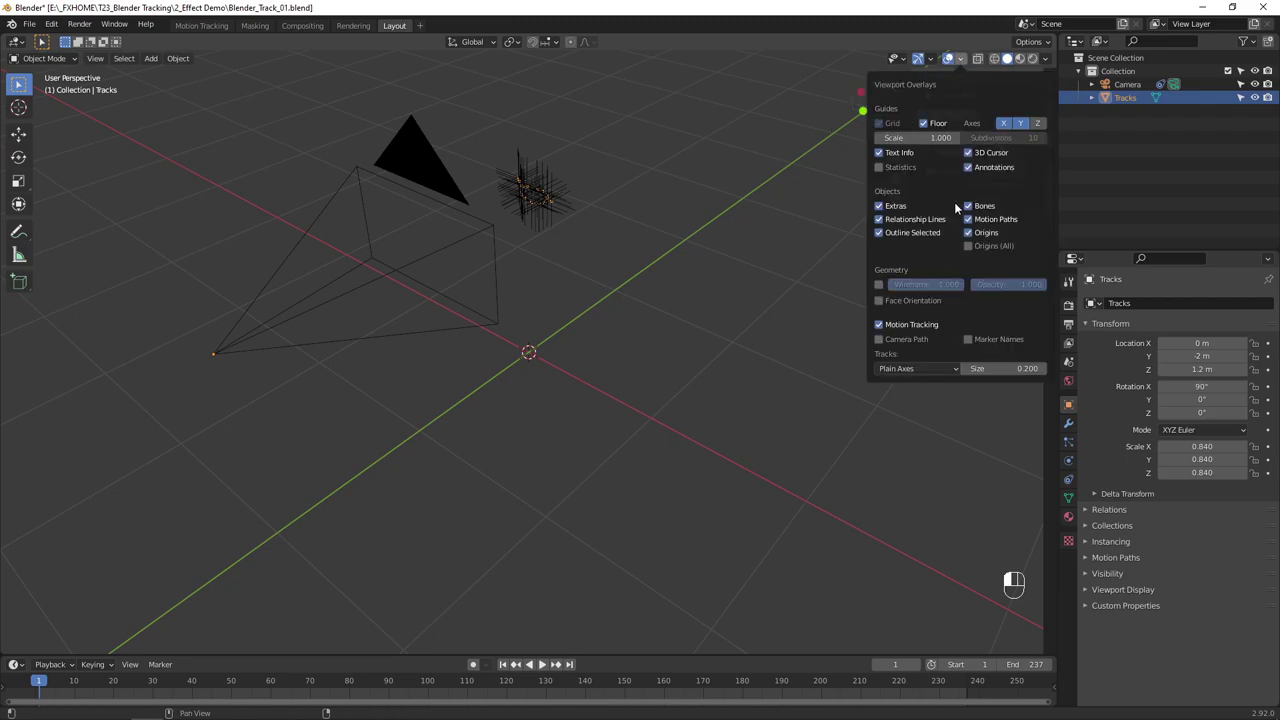
pyautogui.press('n')
pyautogui.press('KP_Decimal')
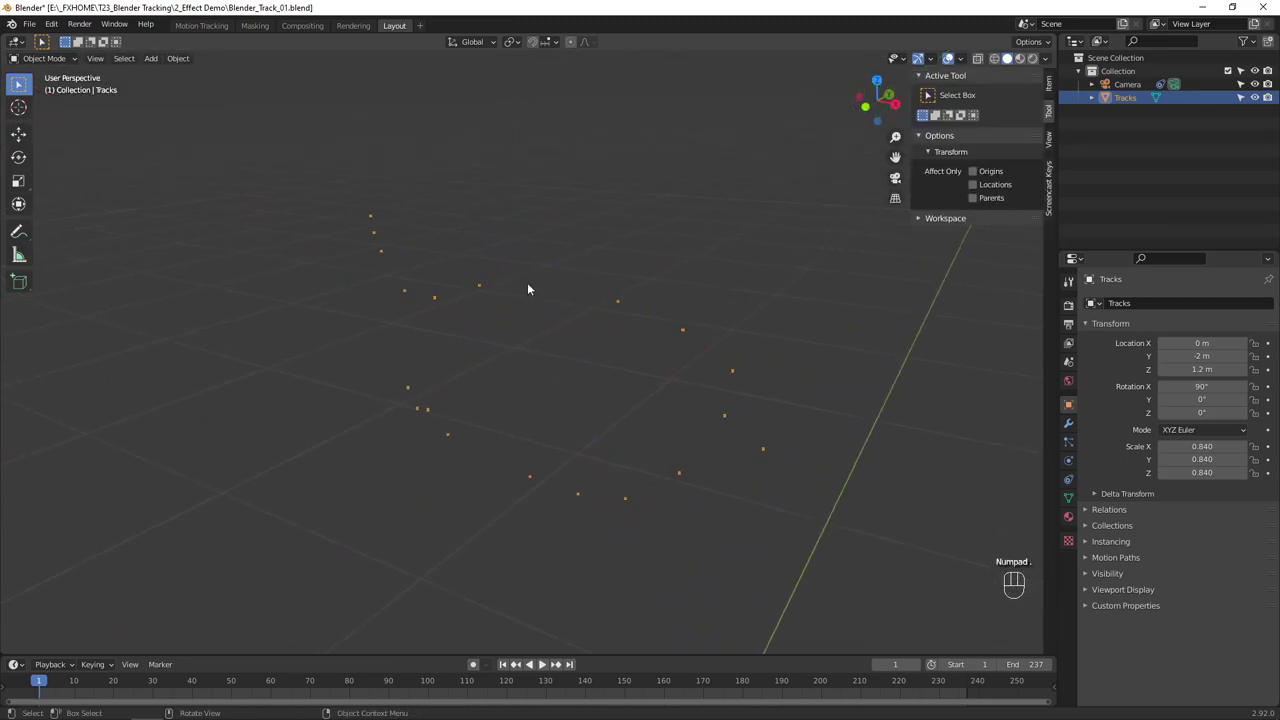
pyautogui.moveTo(419, 394); pyautogui.dragTo(614, 370, button='middle')
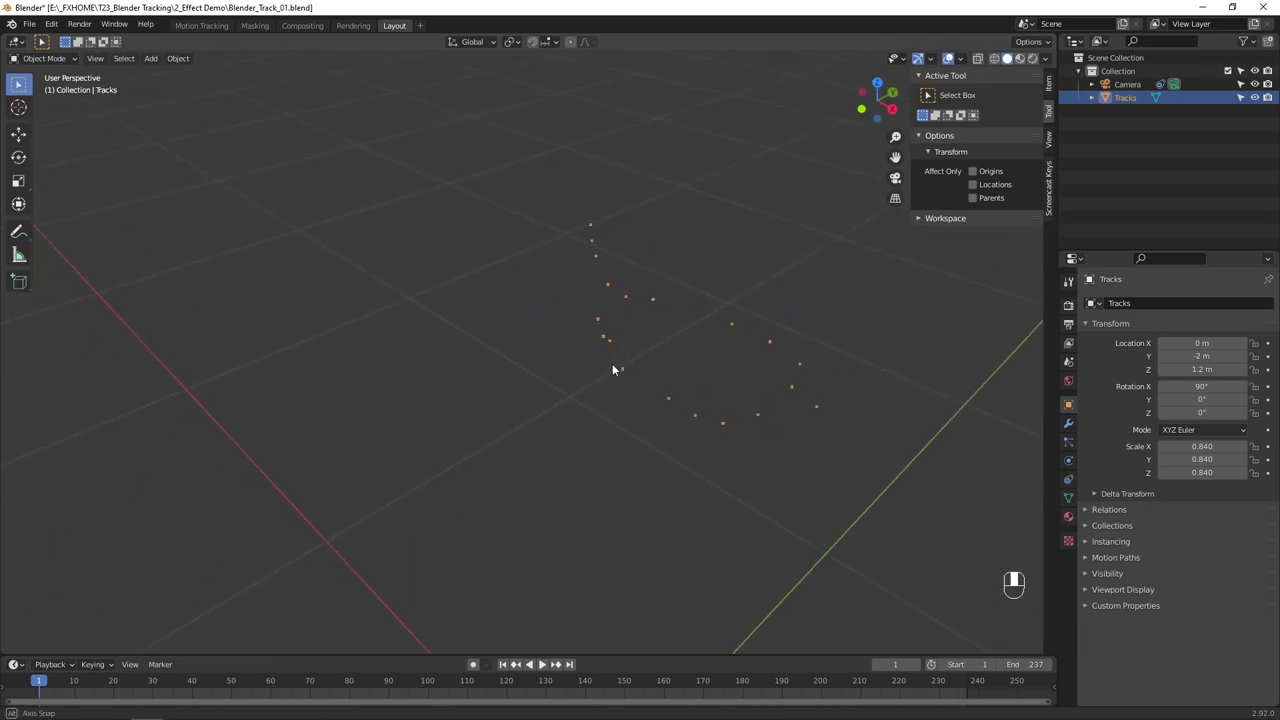
# Look through the scene camera in the Layout workspace and select the camera
pyautogui.click(201, 25)
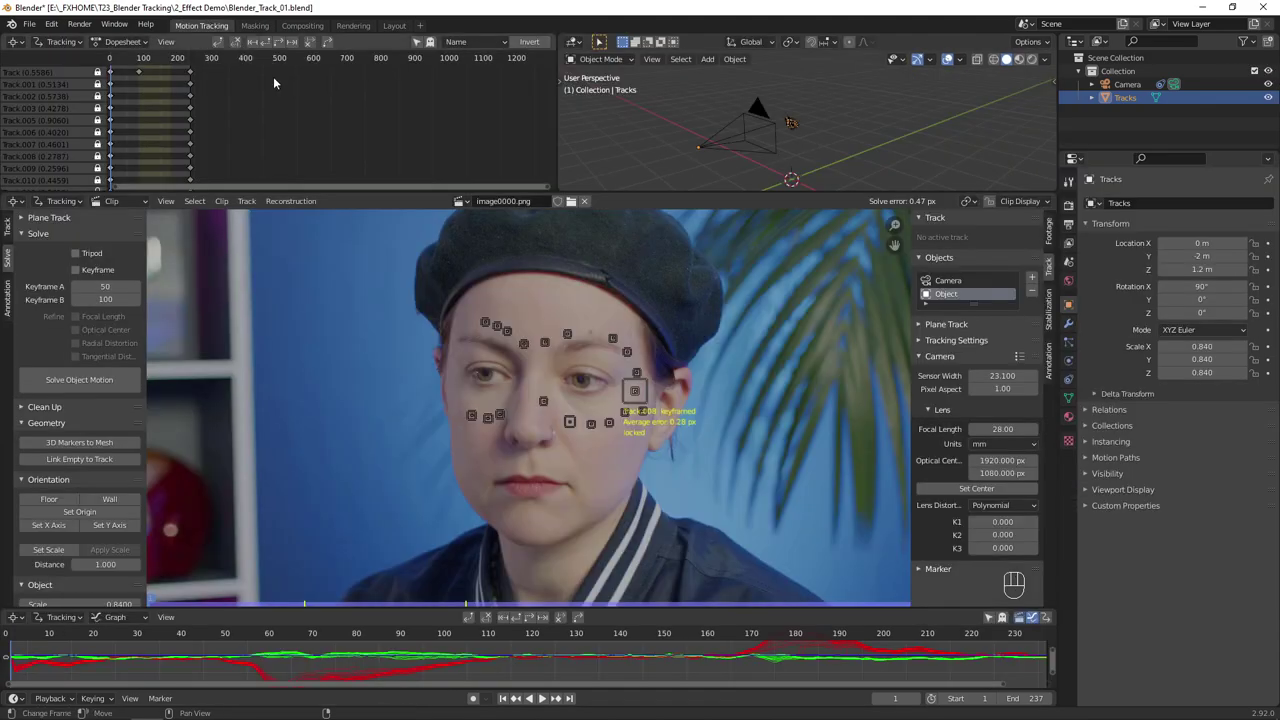
pyautogui.scroll(-4, 105, 422)
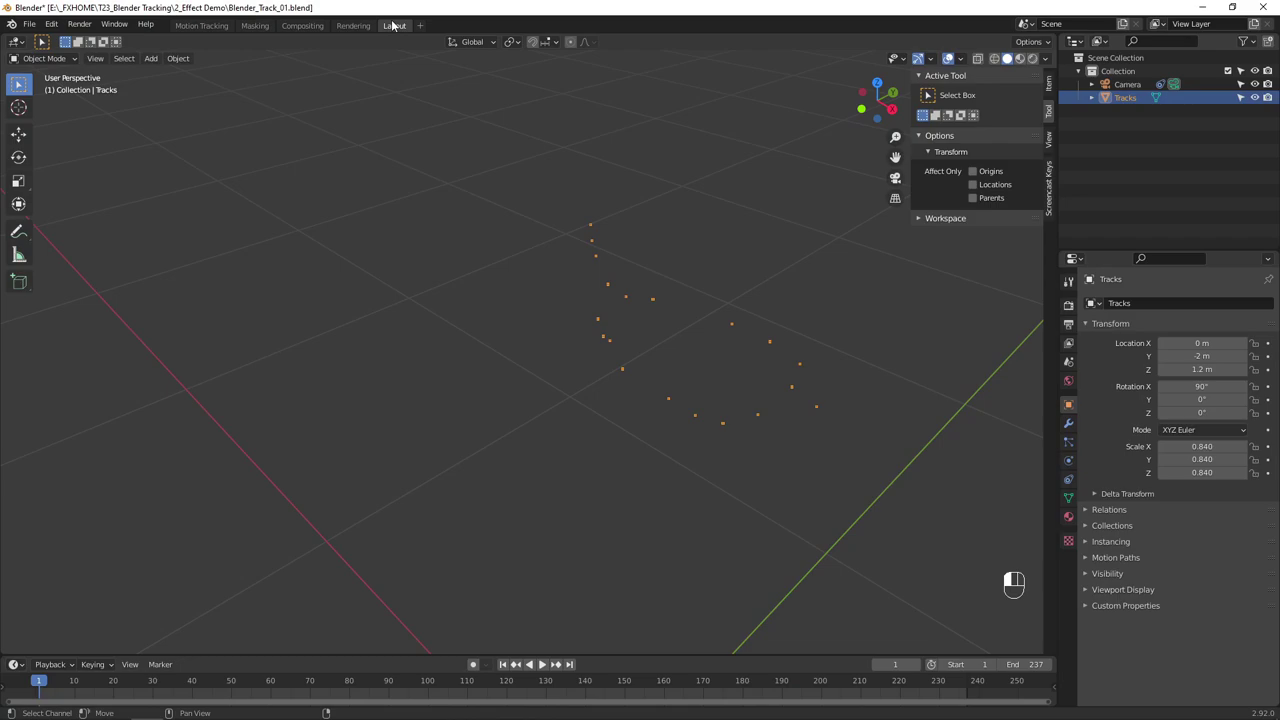
pyautogui.click(394, 25)
pyautogui.press('KP_0')
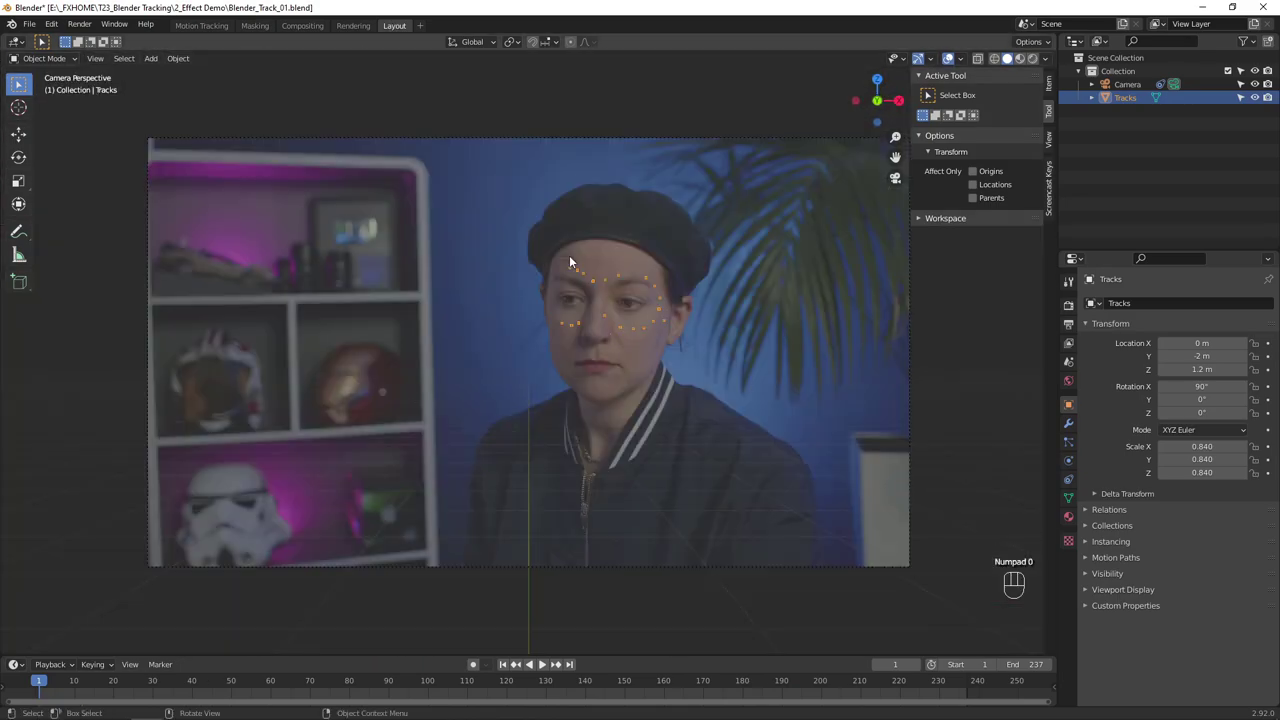
pyautogui.click(983, 338)
# Raise the camera's background footage opacity and scrub to check the Tracks points match
pyautogui.click(1068, 460)
pyautogui.click(1120, 570)
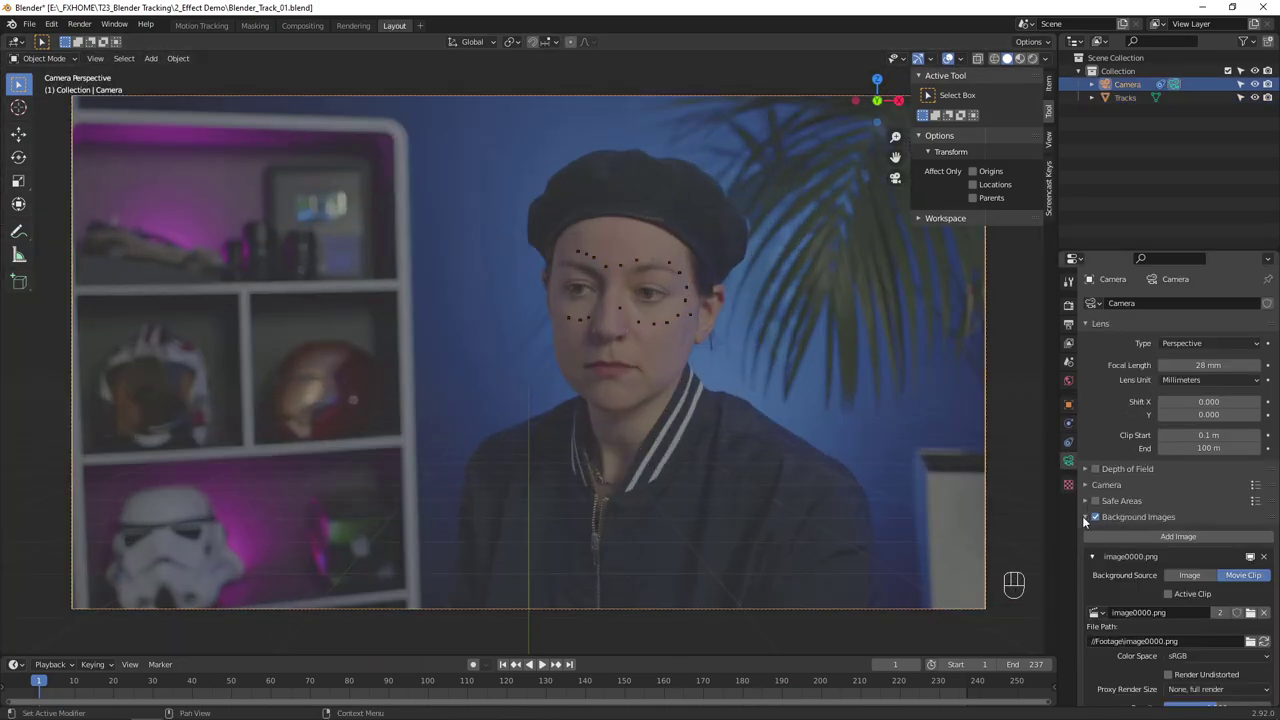
pyautogui.scroll(-4, 1220, 612)
pyautogui.moveTo(1219, 606); pyautogui.dragTo(1268, 604)
pyautogui.click(1125, 97)
pyautogui.moveTo(200, 682); pyautogui.dragTo(594, 682)
# At frame 1, add an Object Solver to Tracks using Object and Camera, then Set Inverse
pyautogui.click(504, 665)
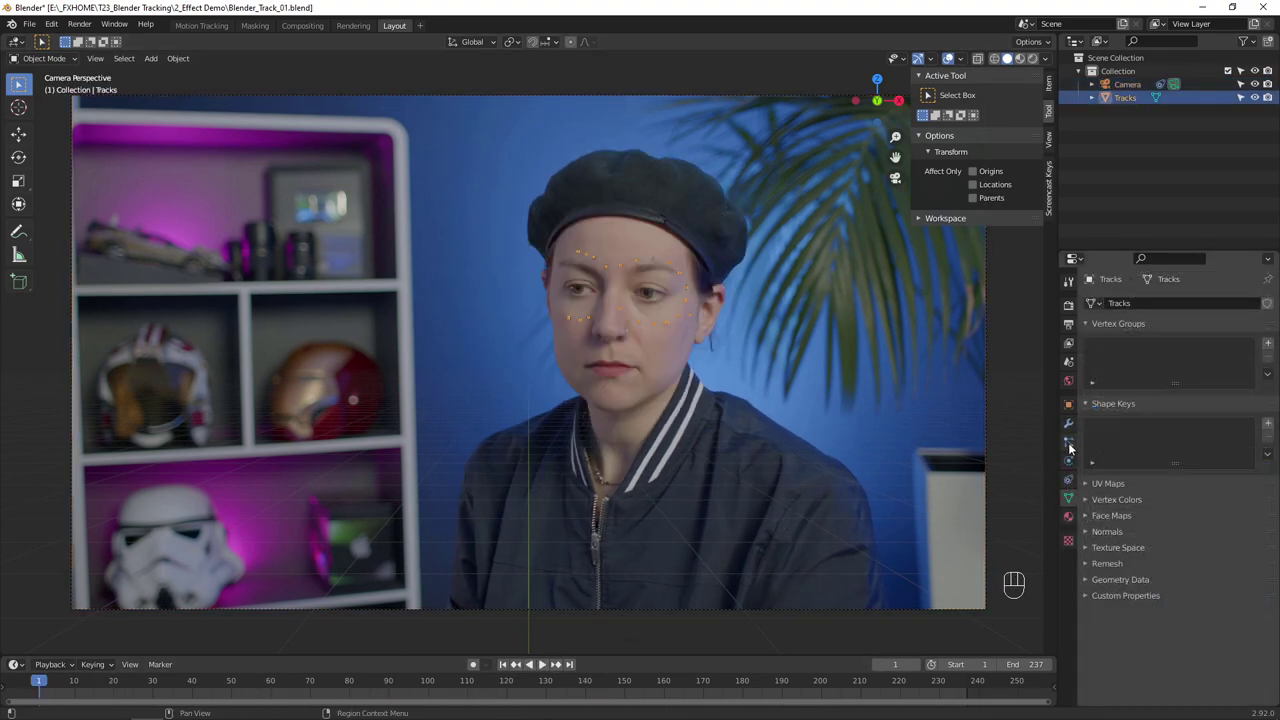
pyautogui.click(1068, 479)
pyautogui.click(1190, 306)
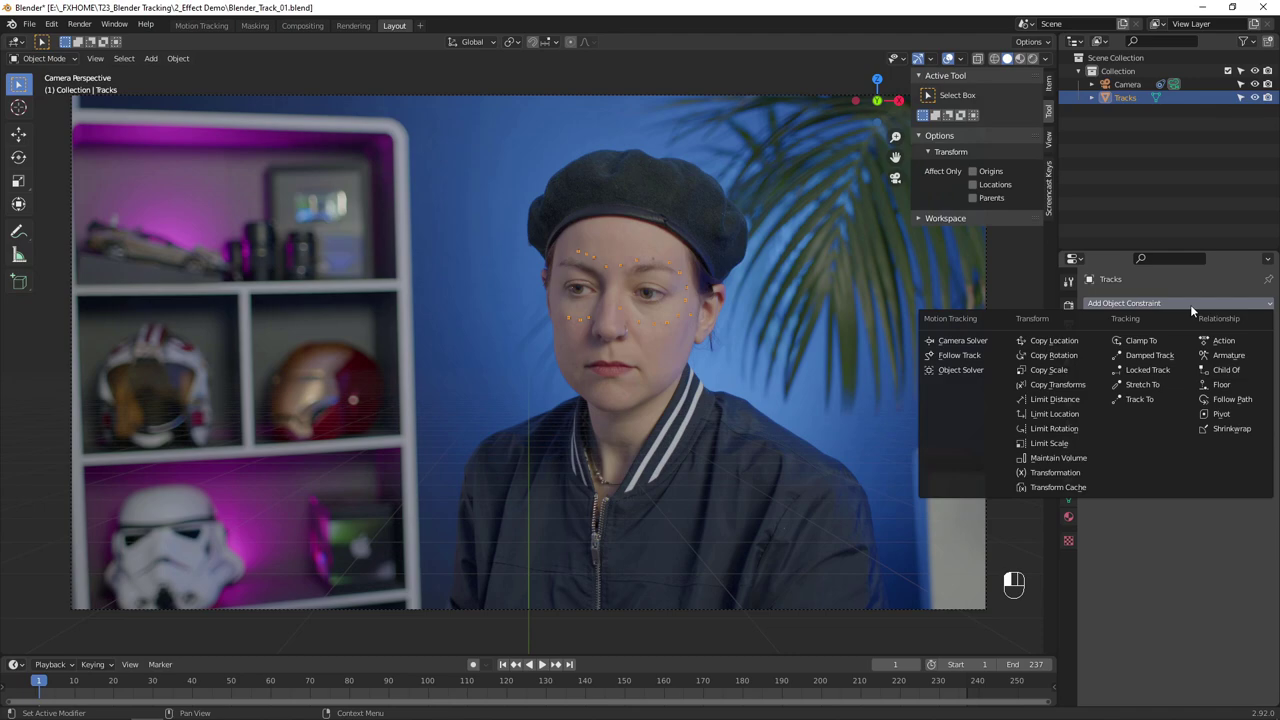
pyautogui.click(986, 366)
pyautogui.click(1197, 368)
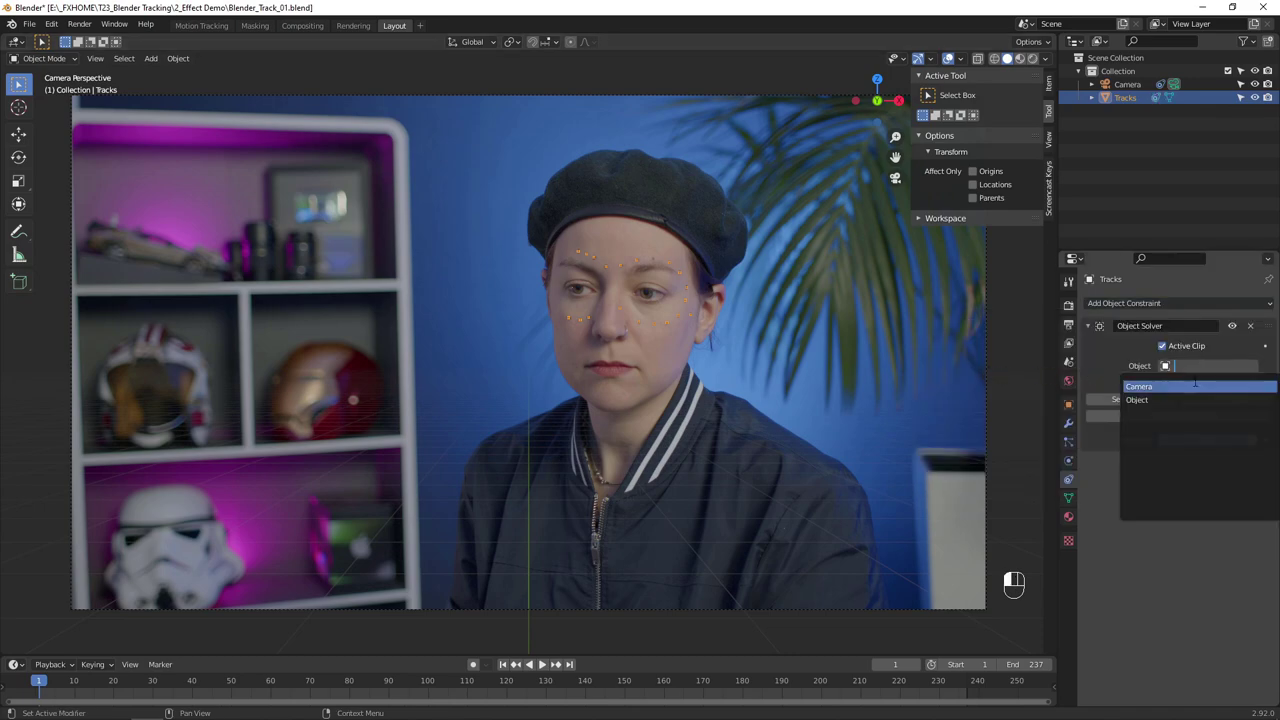
pyautogui.click(1195, 399)
pyautogui.click(1195, 382)
pyautogui.click(1190, 400)
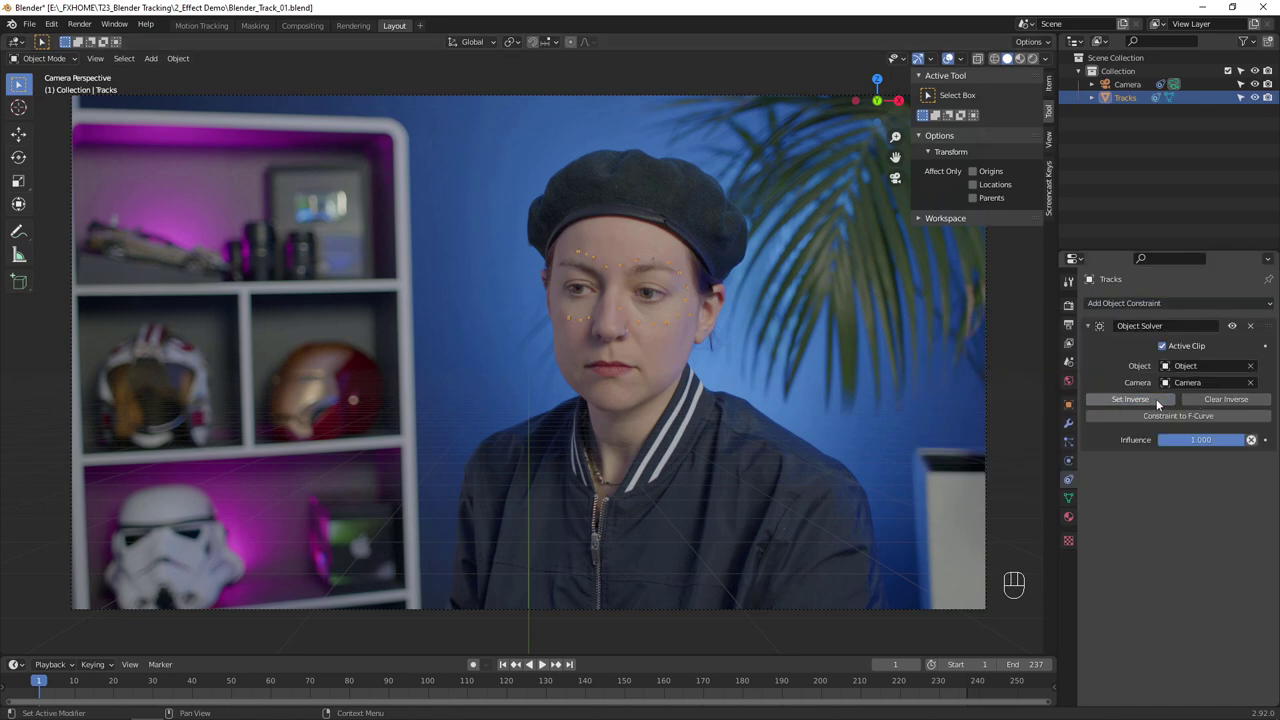
pyautogui.click(1156, 398)
# Scrub and play the footage to confirm the markers follow the face
pyautogui.moveTo(76, 684); pyautogui.dragTo(323, 686)
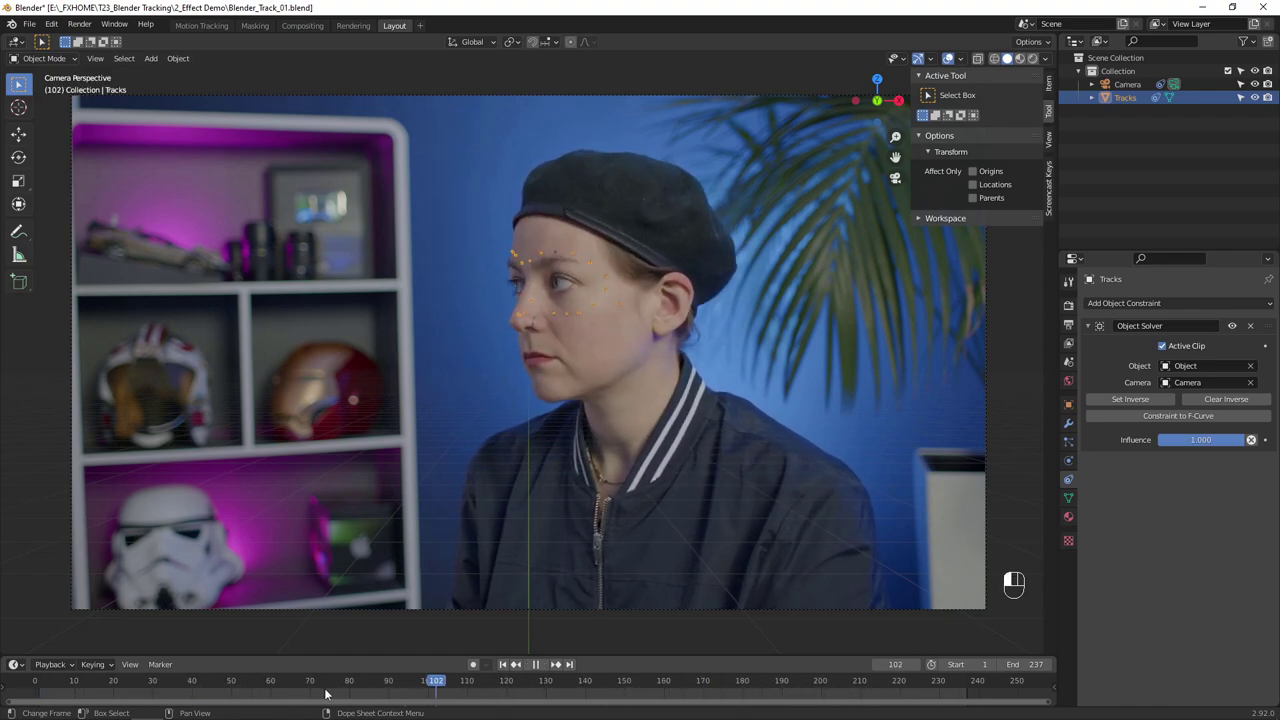
pyautogui.moveTo(640, 470); pyautogui.dragTo(626, 492, button='middle')
pyautogui.click(189, 684)
pyautogui.press('space')
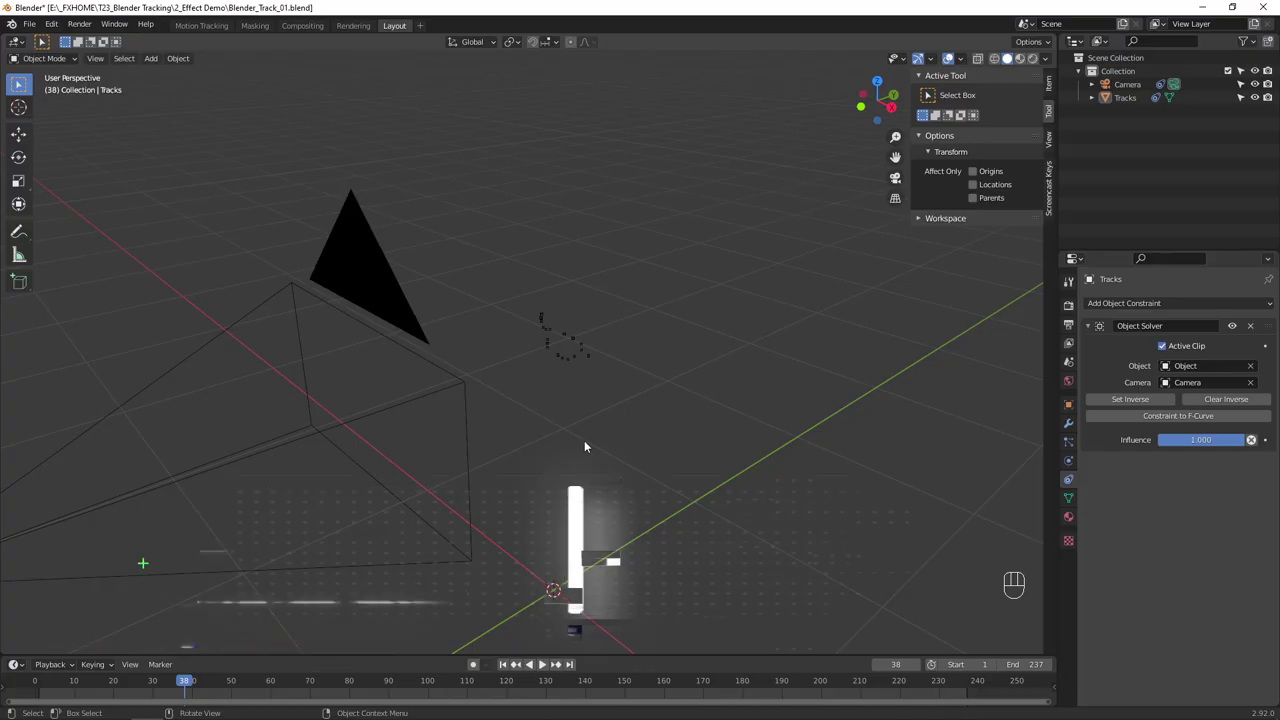
# Append the HELMET collection from iron-man-helmet.blend
pyautogui.click(29, 23)
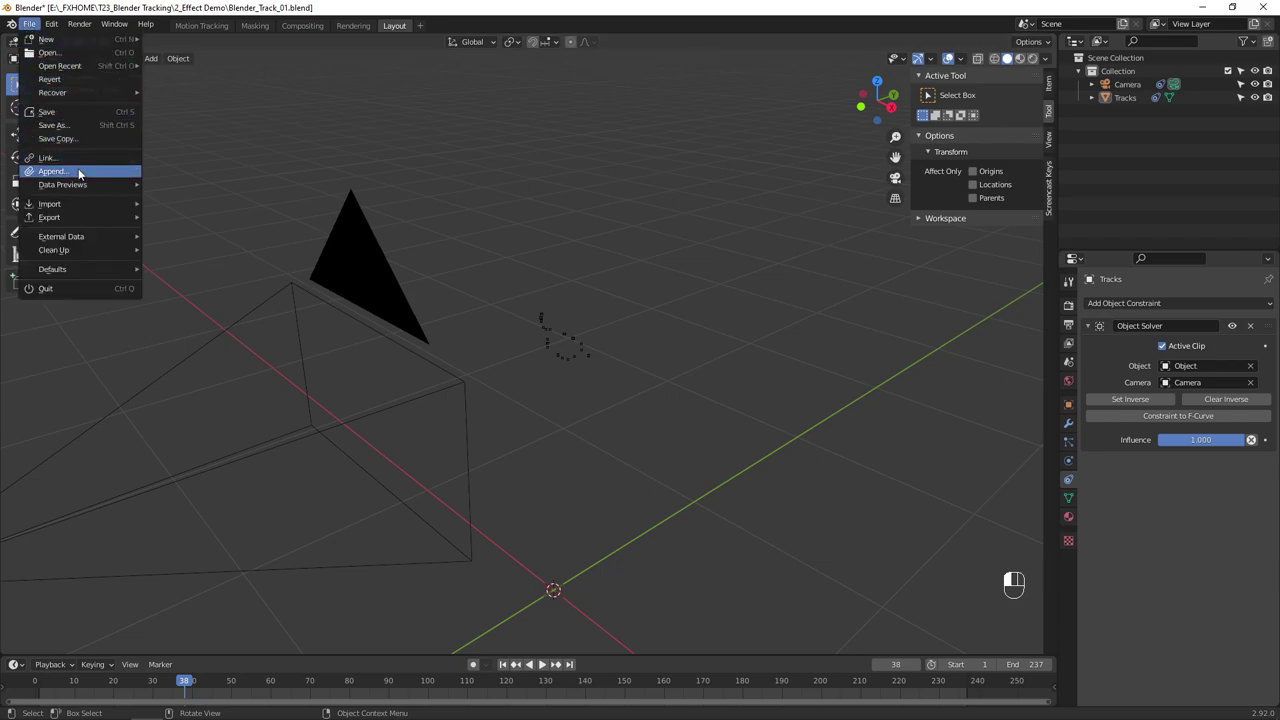
pyautogui.click(45, 174)
pyautogui.doubleClick(536, 234)
pyautogui.click(540, 240)
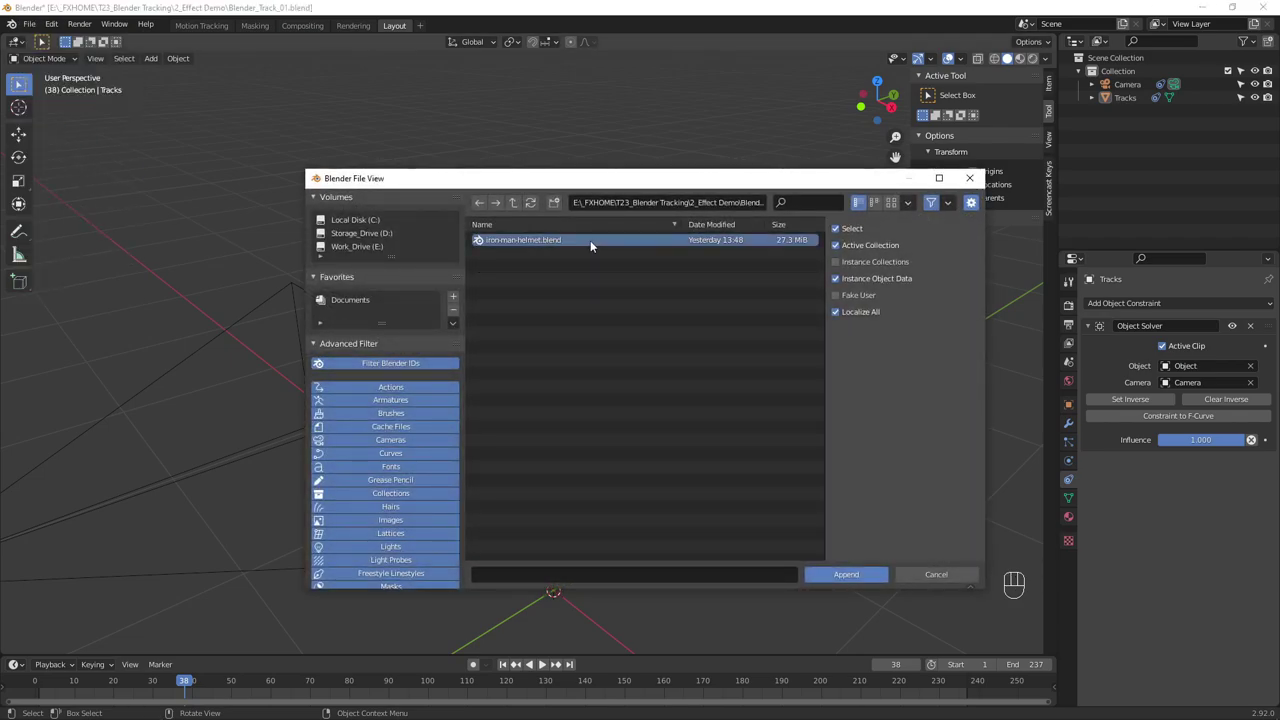
pyautogui.click(837, 572)
pyautogui.doubleClick(510, 280)
pyautogui.click(536, 240)
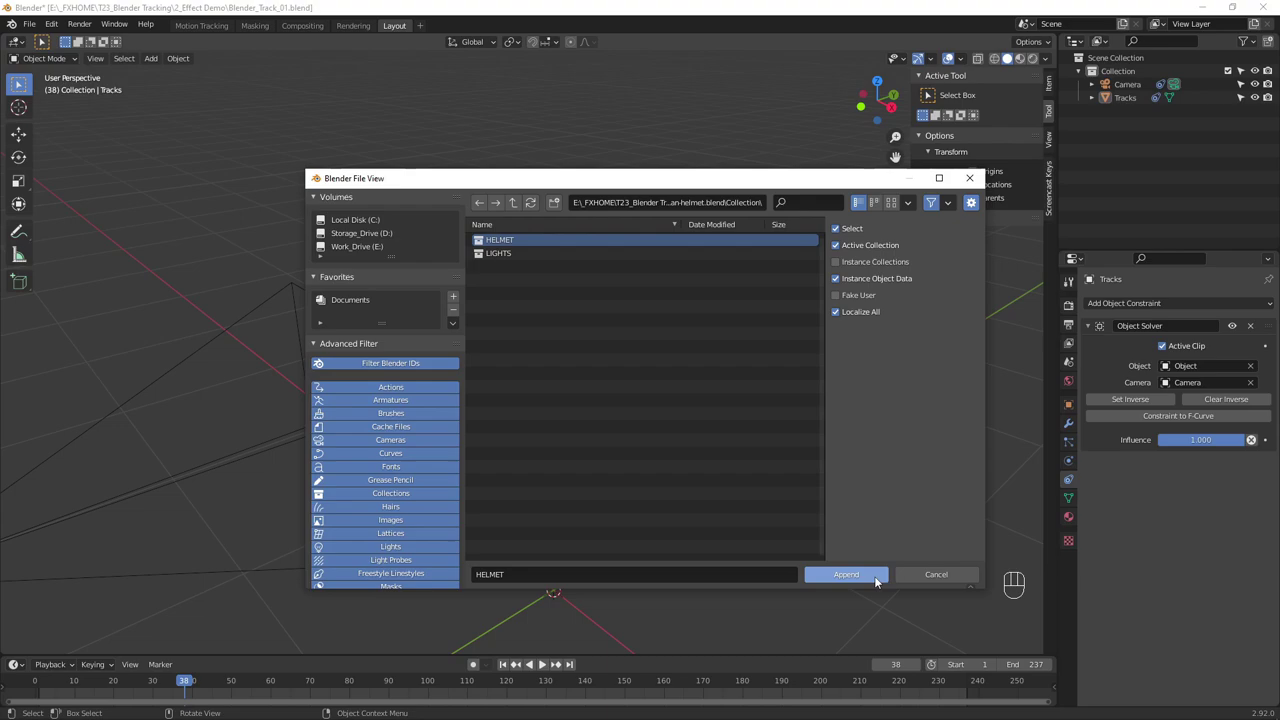
pyautogui.click(846, 574)
# Select HELMET_EMPTY, clear its rotation keyframe and use Local transform orientation
pyautogui.scroll(-3, 678, 460)
pyautogui.moveTo(678, 460); pyautogui.dragTo(628, 406, button='middle')
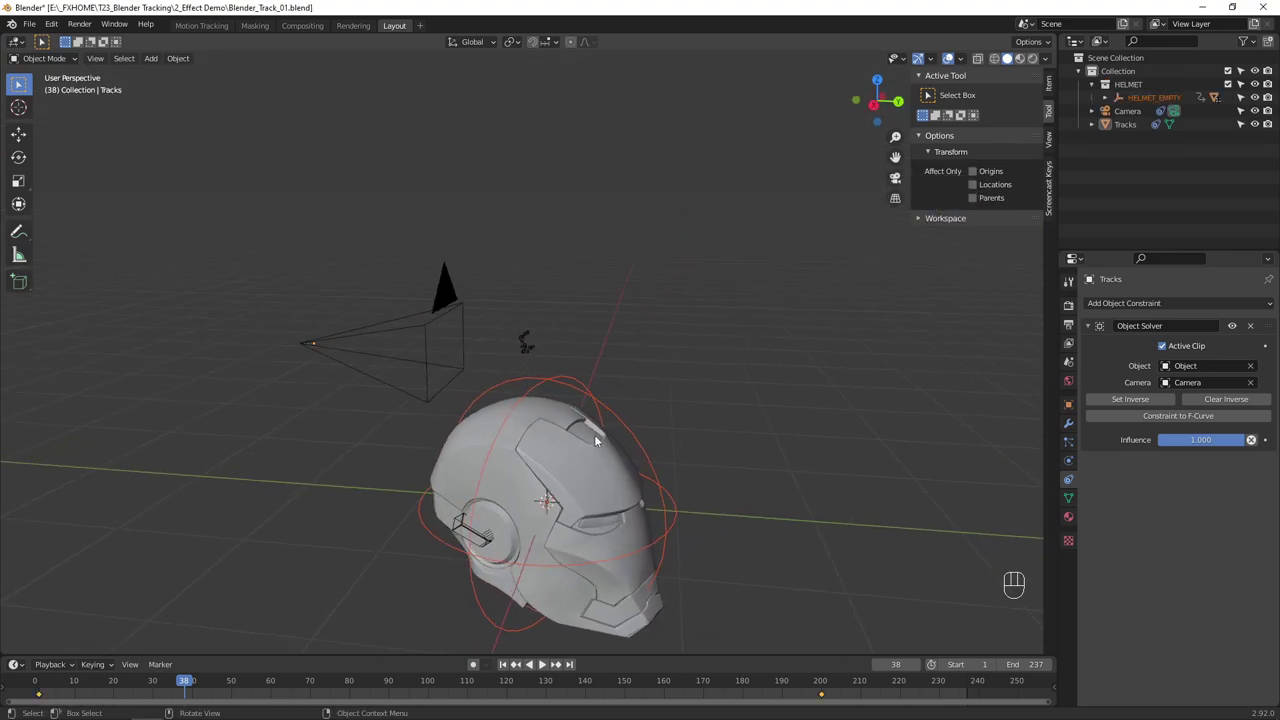
pyautogui.click(619, 424)
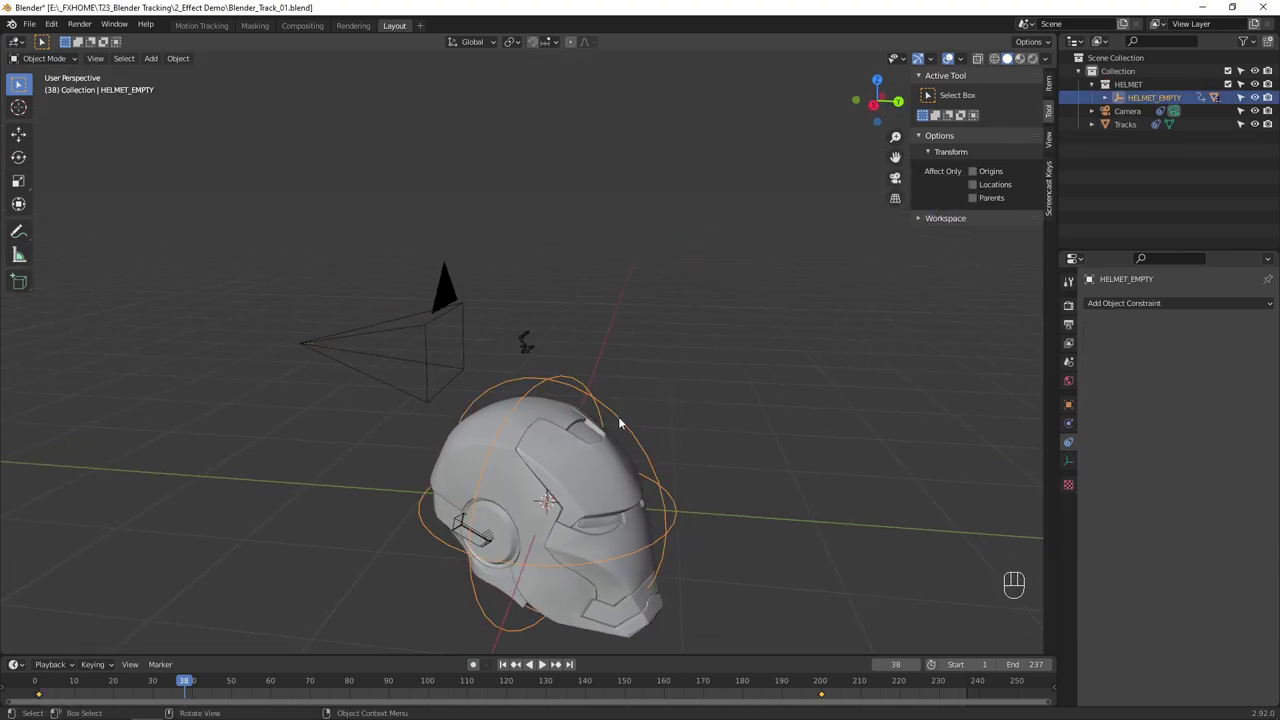
pyautogui.click(1048, 84)
pyautogui.rightClick(941, 163)
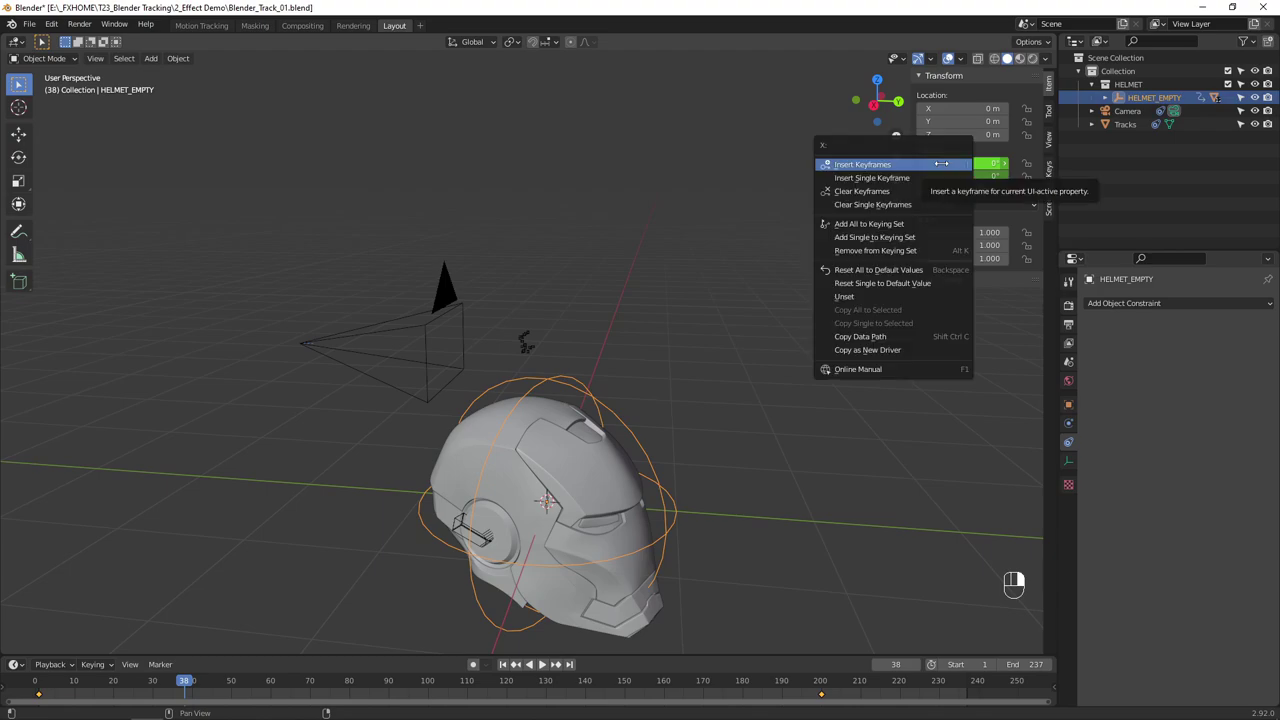
pyautogui.click(861, 191)
pyautogui.moveTo(877, 100); pyautogui.dragTo(850, 108)
pyautogui.click(472, 41)
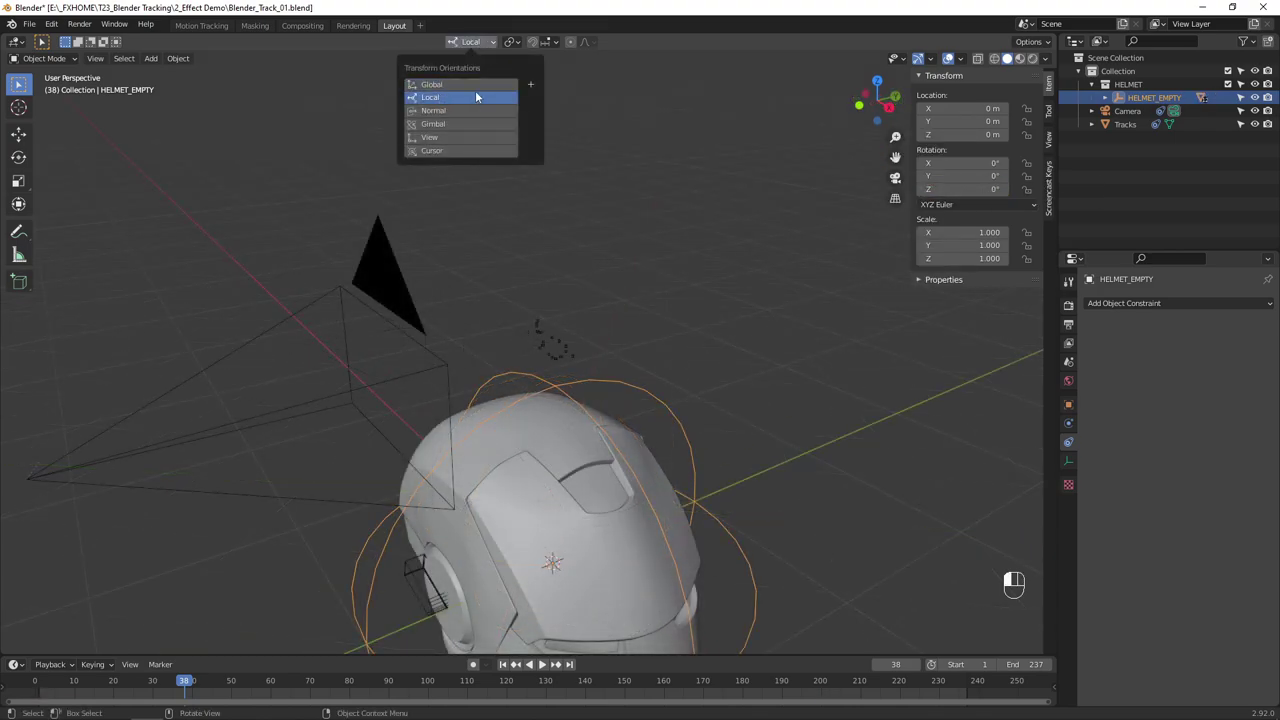
pyautogui.click(475, 97)
# Raise the helmet, shrink it and turn it to about -93.6° on Z
pyautogui.click(18, 133)
pyautogui.moveTo(549, 486); pyautogui.dragTo(688, 381)
pyautogui.press('s')
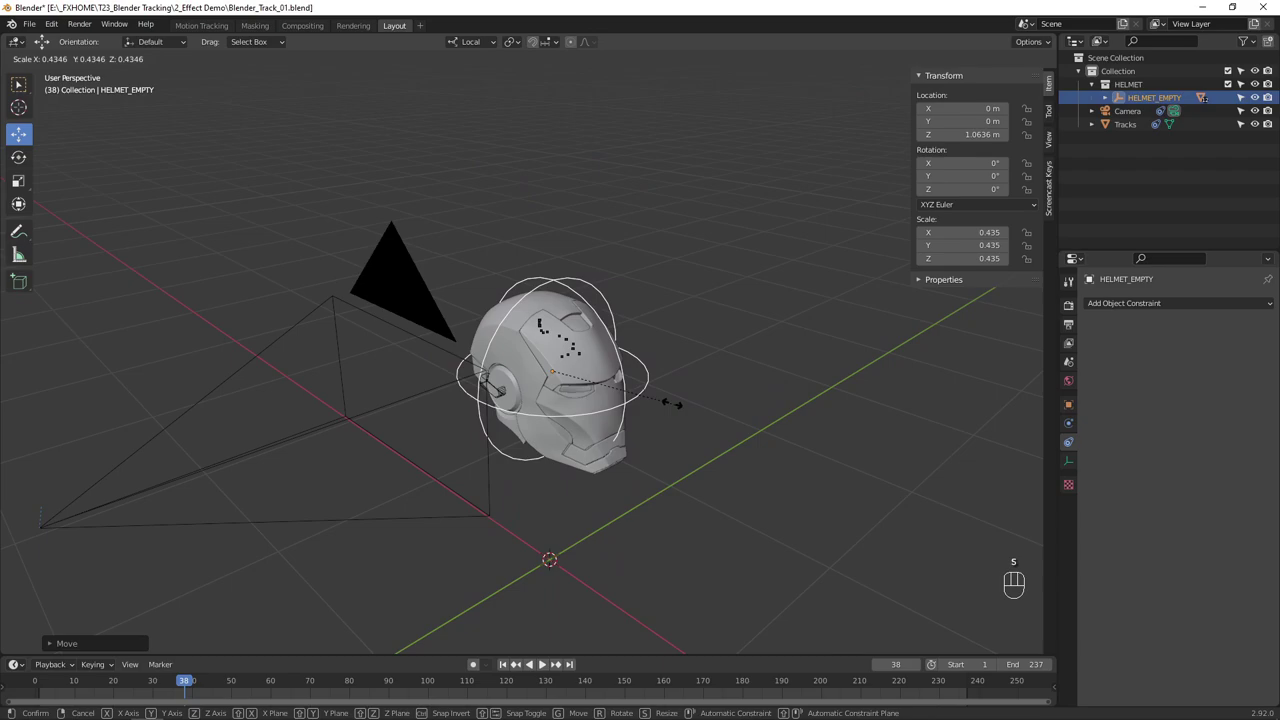
pyautogui.click(632, 388)
pyautogui.scroll(3, 632, 388)
pyautogui.moveTo(632, 388); pyautogui.dragTo(560, 400, button='middle')
pyautogui.click(18, 157)
pyautogui.moveTo(545, 425); pyautogui.dragTo(470, 440)
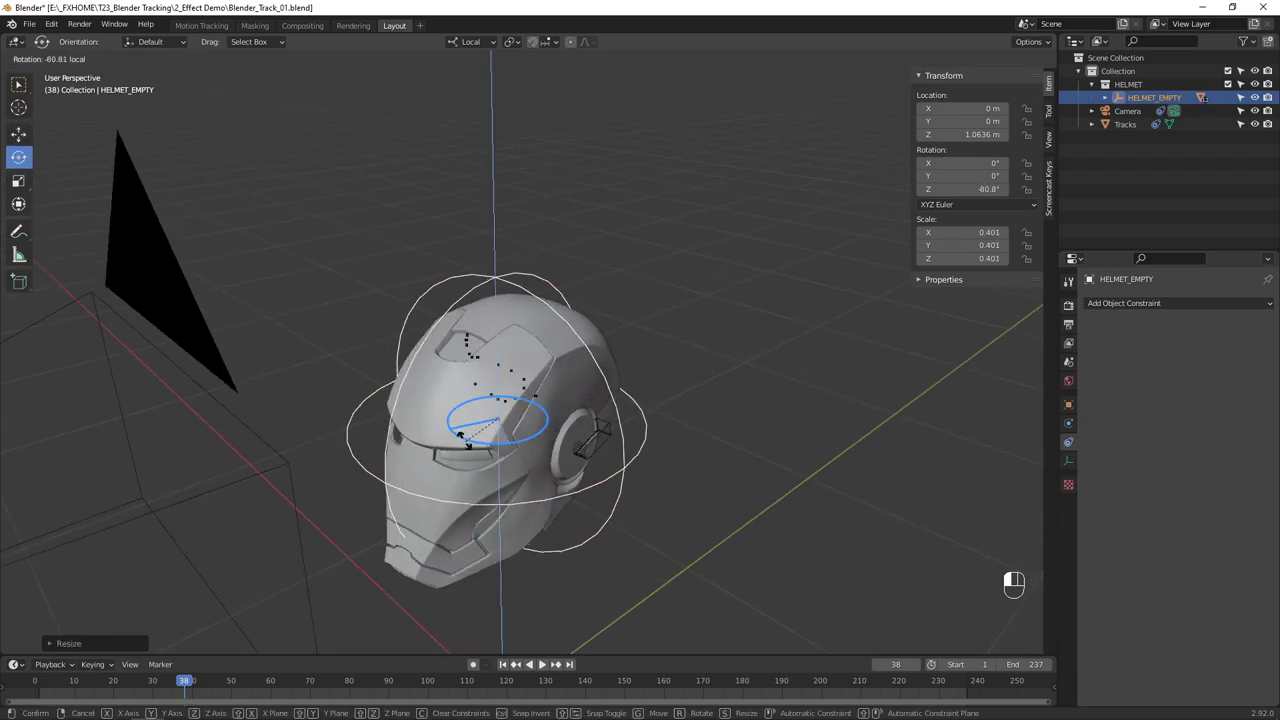
# Shrink the helmet to about 0.253 scale and try a further Z rotation, undoing it
pyautogui.click(18, 133)
pyautogui.moveTo(540, 420); pyautogui.dragTo(560, 380, button='middle')
pyautogui.press('s')
pyautogui.click(686, 443)
pyautogui.moveTo(686, 443); pyautogui.dragTo(546, 460, button='middle')
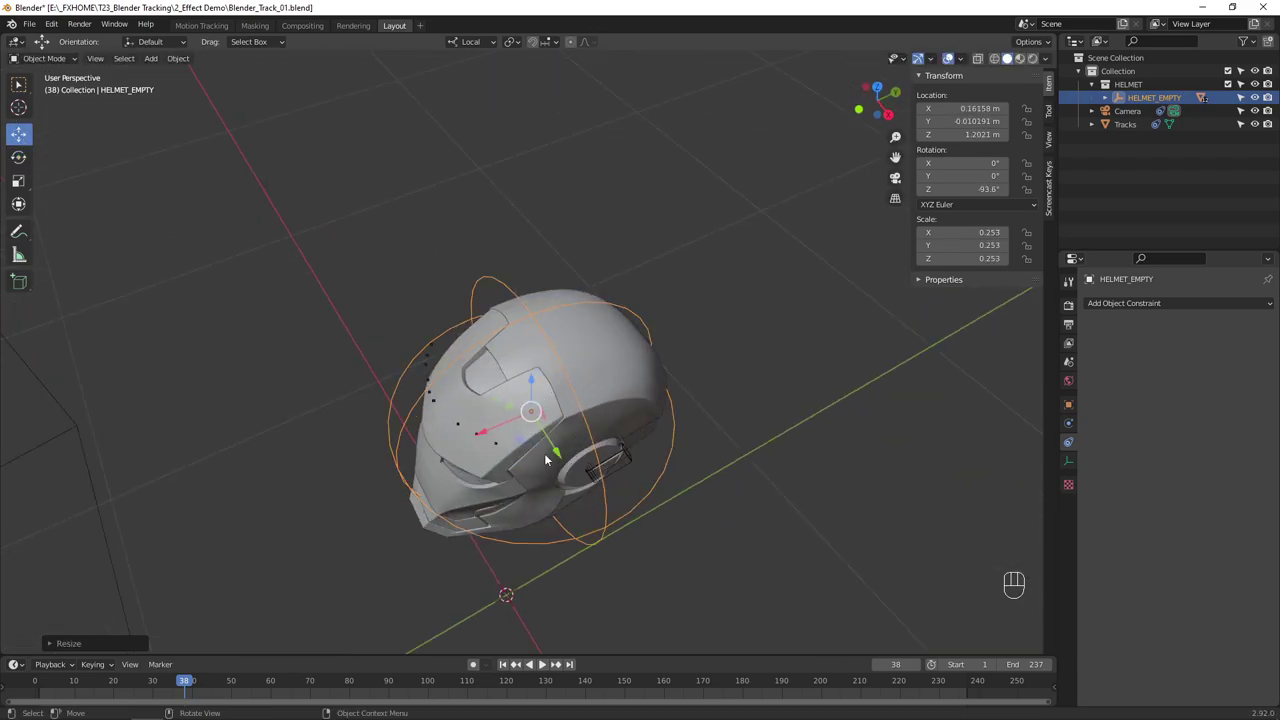
pyautogui.click(18, 157)
pyautogui.moveTo(512, 451); pyautogui.dragTo(545, 440)
pyautogui.hotkey('ctrl', 'z')
pyautogui.moveTo(545, 440); pyautogui.dragTo(583, 430, button='middle')
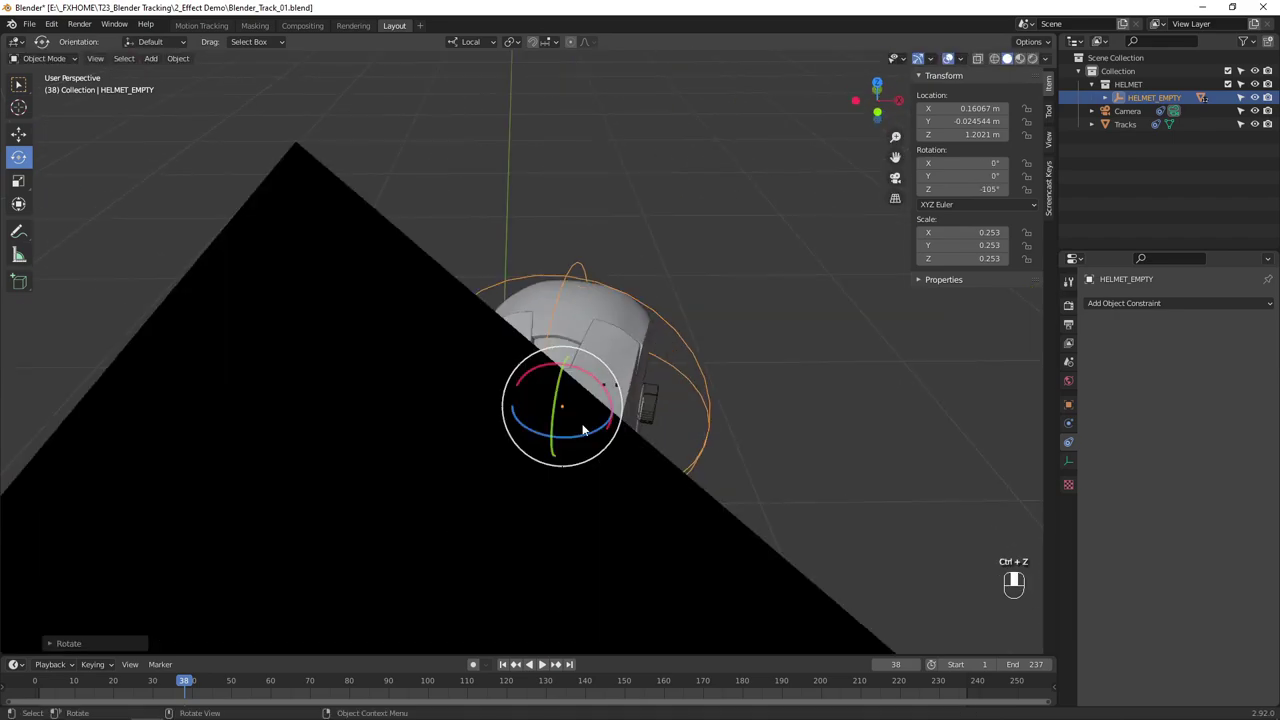
# In camera view with wireframe shading, lift the helmet over the face and tilt it about 10° on Y
pyautogui.press('KP_0')
pyautogui.scroll(3, 636, 337)
pyautogui.hotkey('shift', 'z')
pyautogui.hotkey('shift', 'space')
pyautogui.press('g')
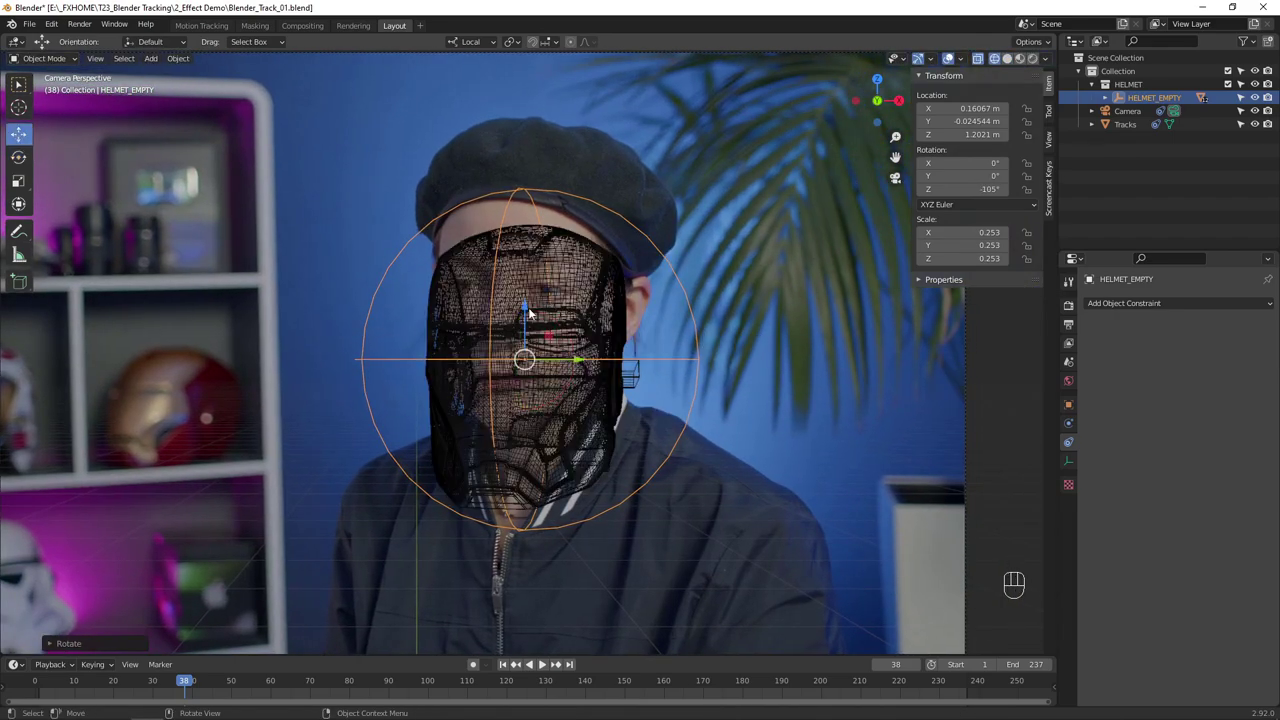
pyautogui.moveTo(528, 307); pyautogui.dragTo(528, 257)
pyautogui.hotkey('shift', 'space')
pyautogui.press('r')
pyautogui.moveTo(520, 300); pyautogui.dragTo(555, 330)
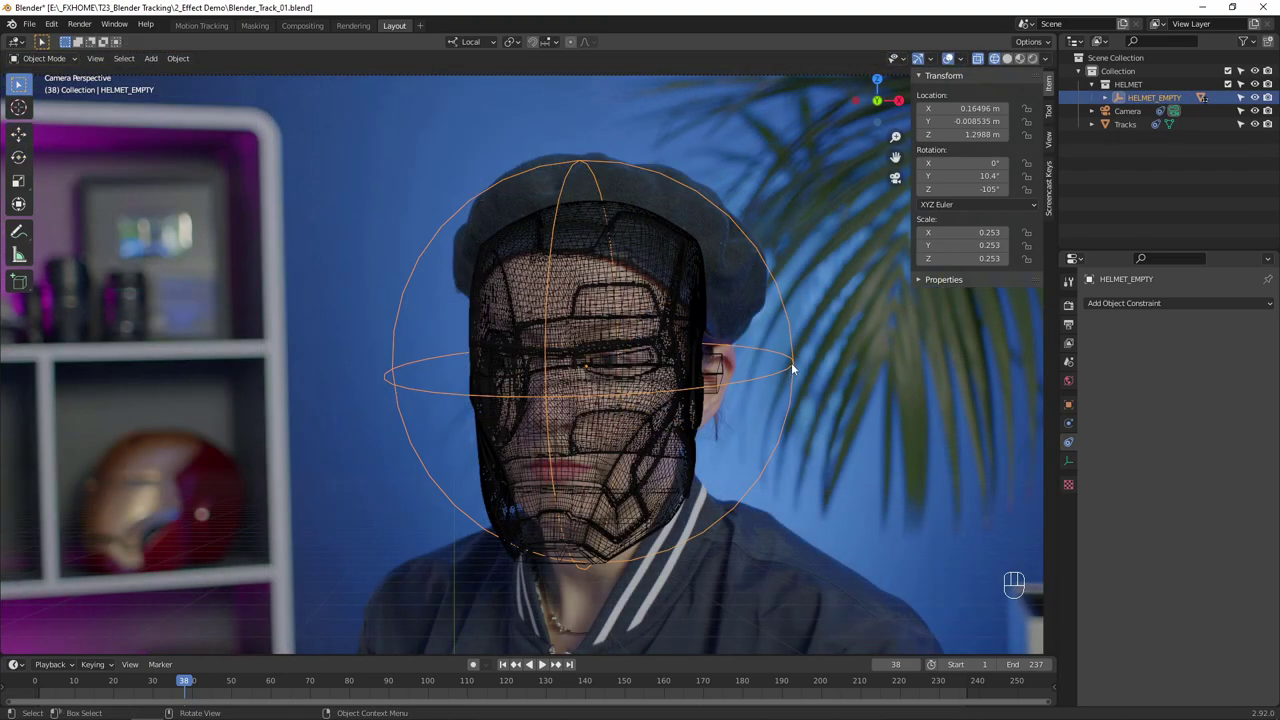
# Parent the helmet to Tracks and play back to confirm it follows the head
pyautogui.keyDown('shift'); pyautogui.click(617, 412); pyautogui.keyUp('shift')
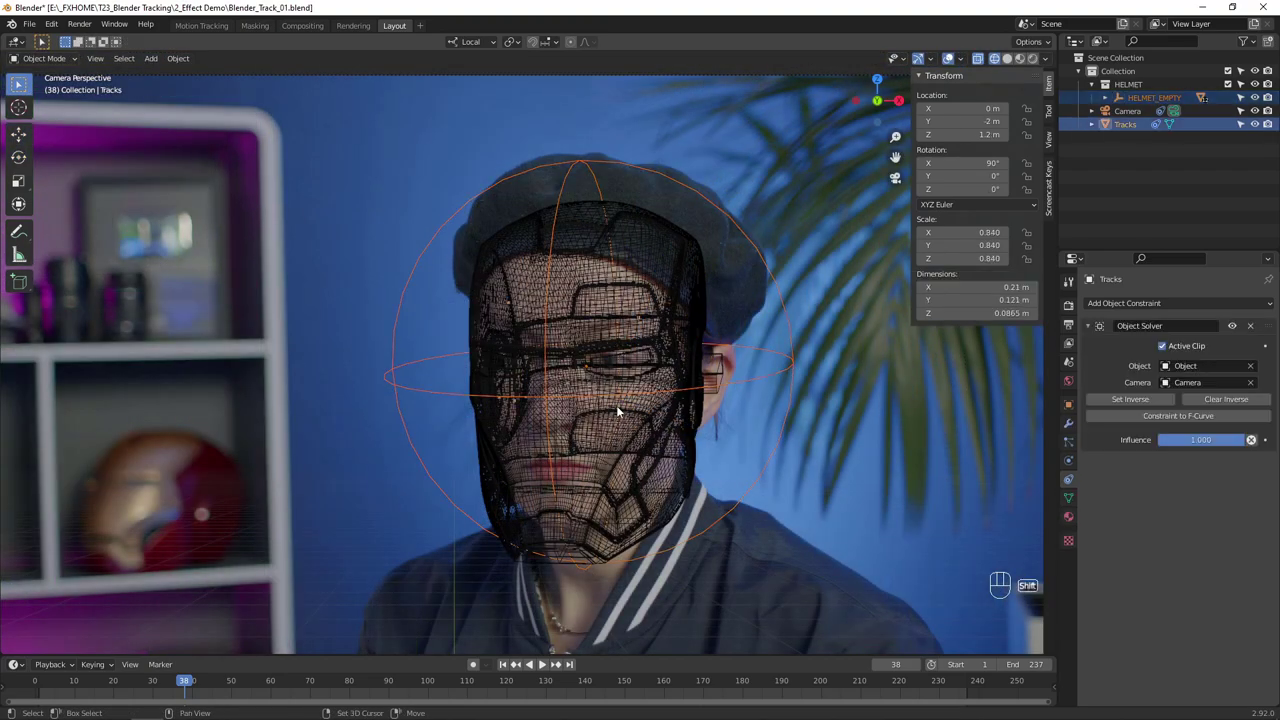
pyautogui.hotkey('ctrl', 'p')
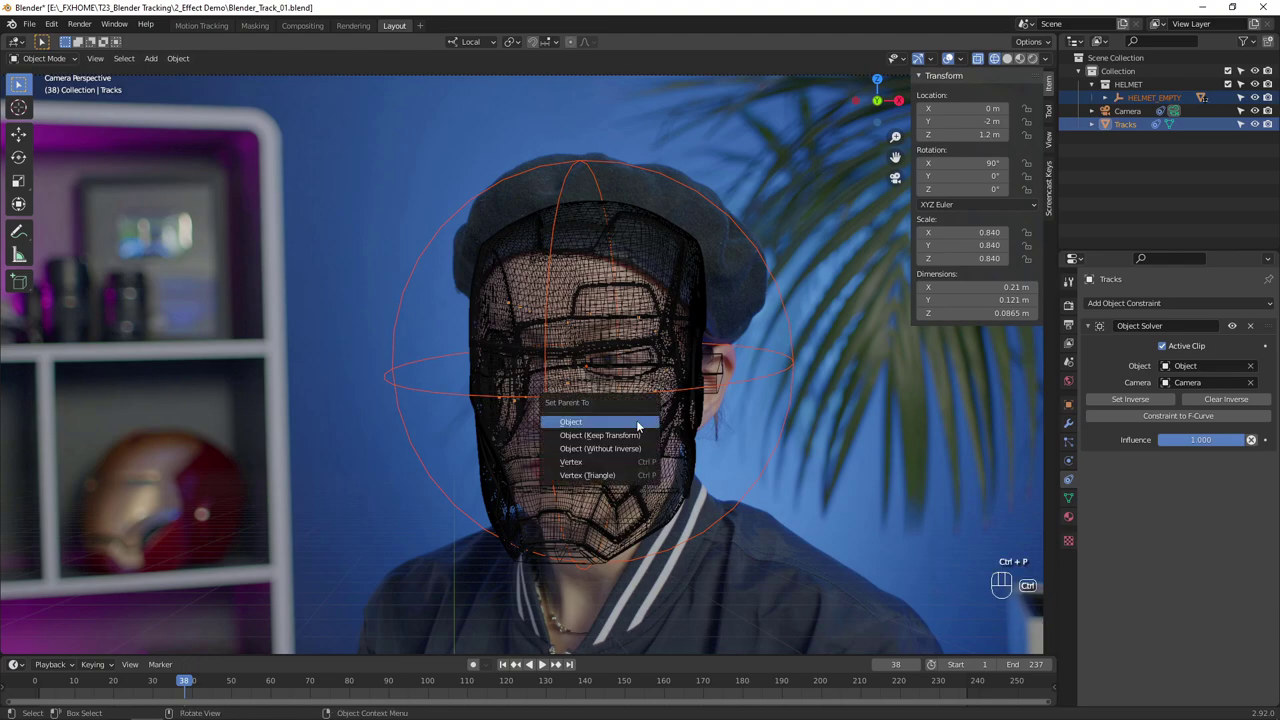
pyautogui.click(637, 425)
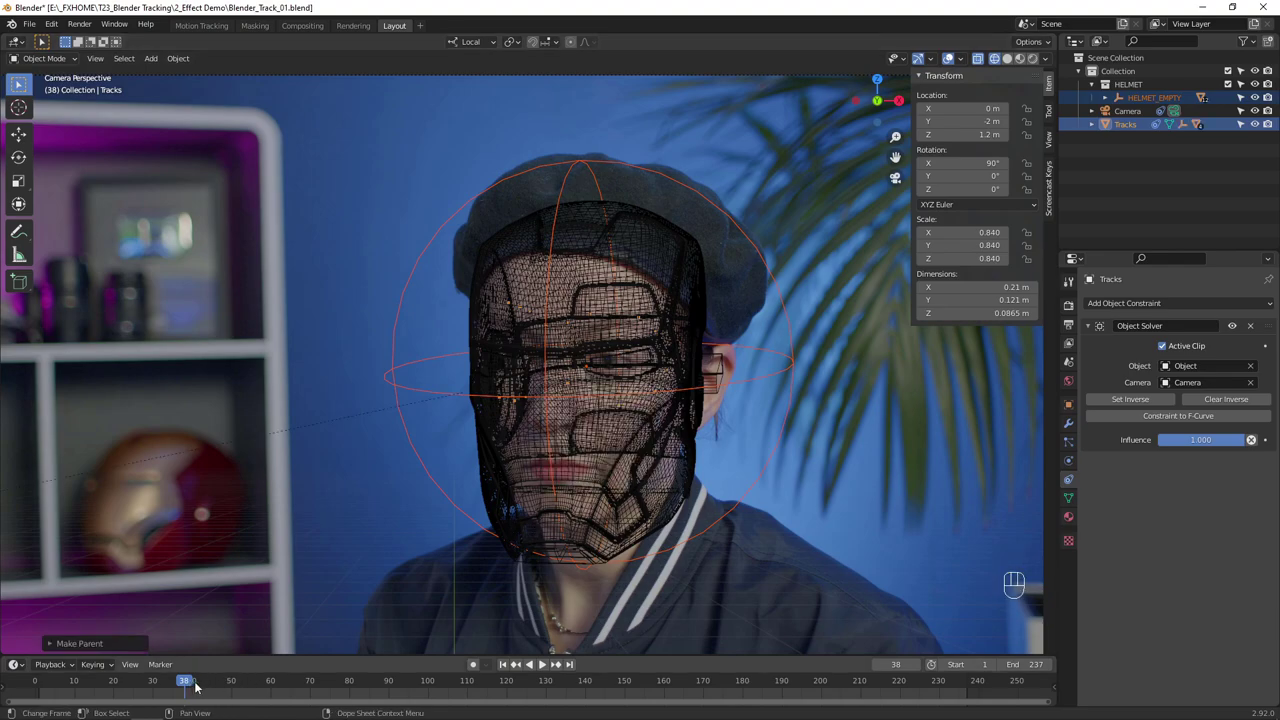
pyautogui.press('space')
pyautogui.moveTo(875, 688)
pyautogui.mouseDown()
pyautogui.moveTo(740, 700)
pyautogui.moveTo(894, 706)
pyautogui.moveTo(235, 690)
pyautogui.mouseUp()
pyautogui.press('space')
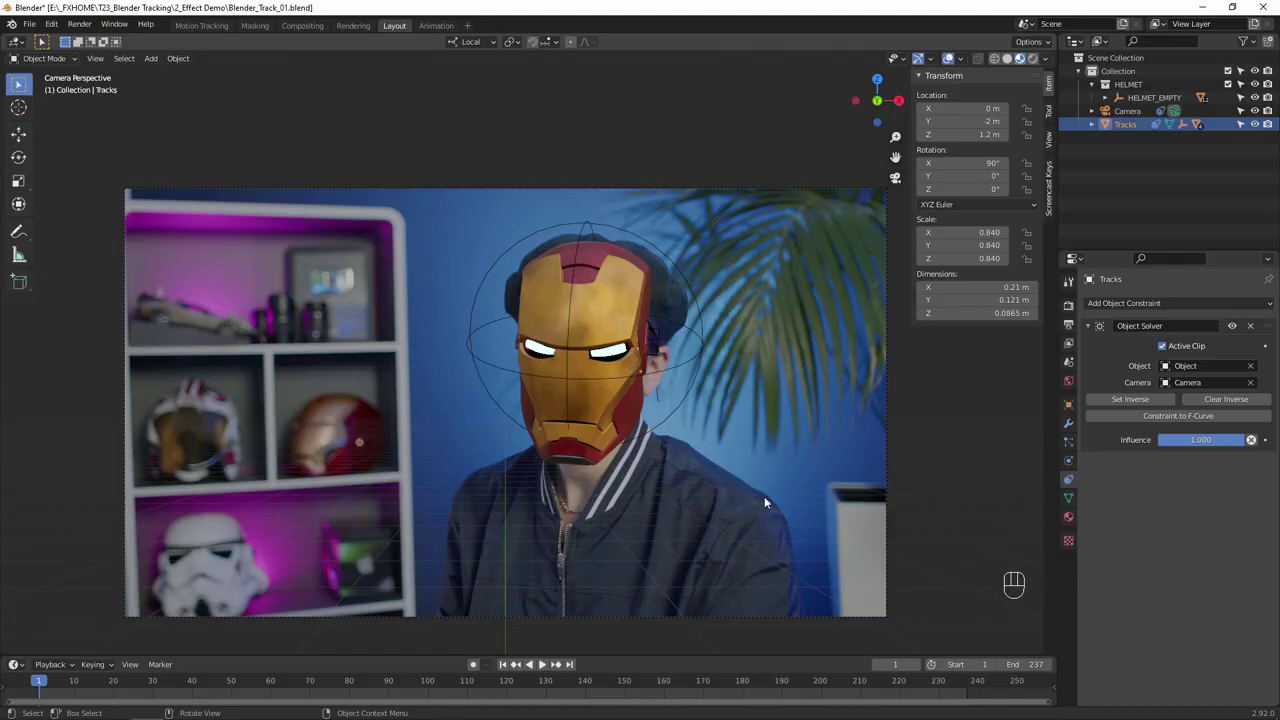
# Exclude Tracks from rendering and show the 3840×2160 PNG RGBA output settings
pyautogui.click(1268, 128)
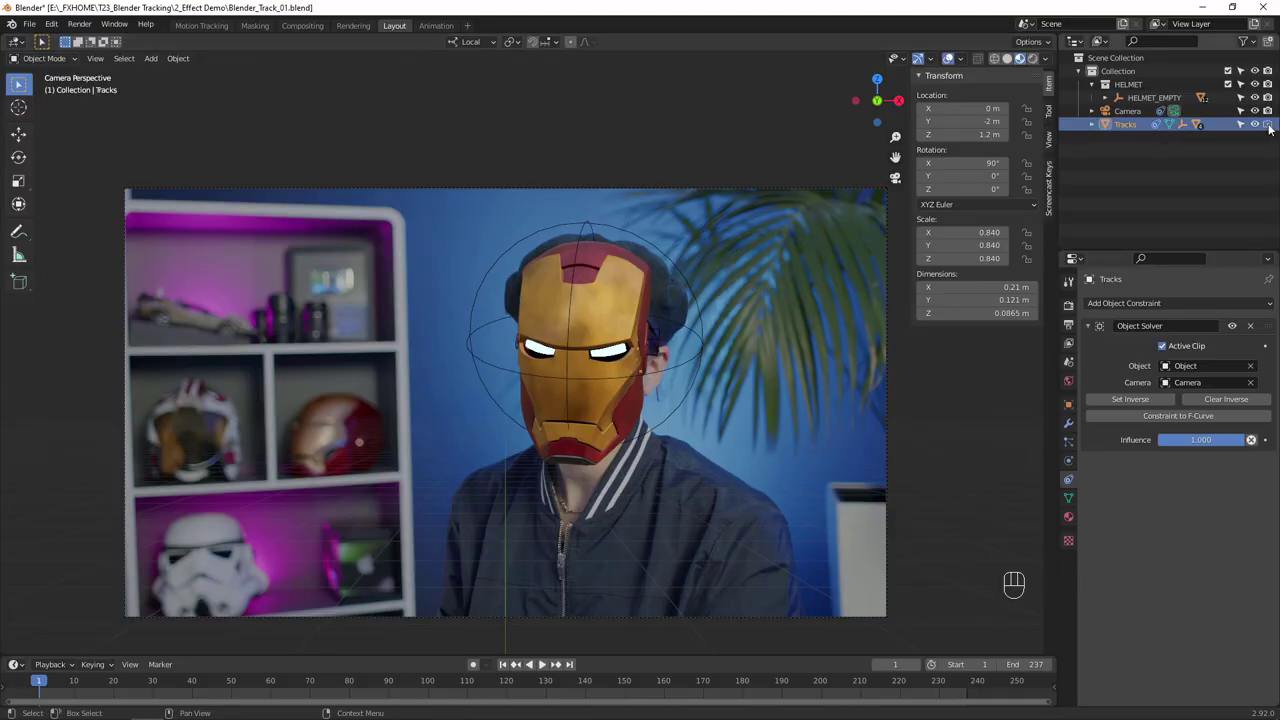
pyautogui.click(1070, 324)
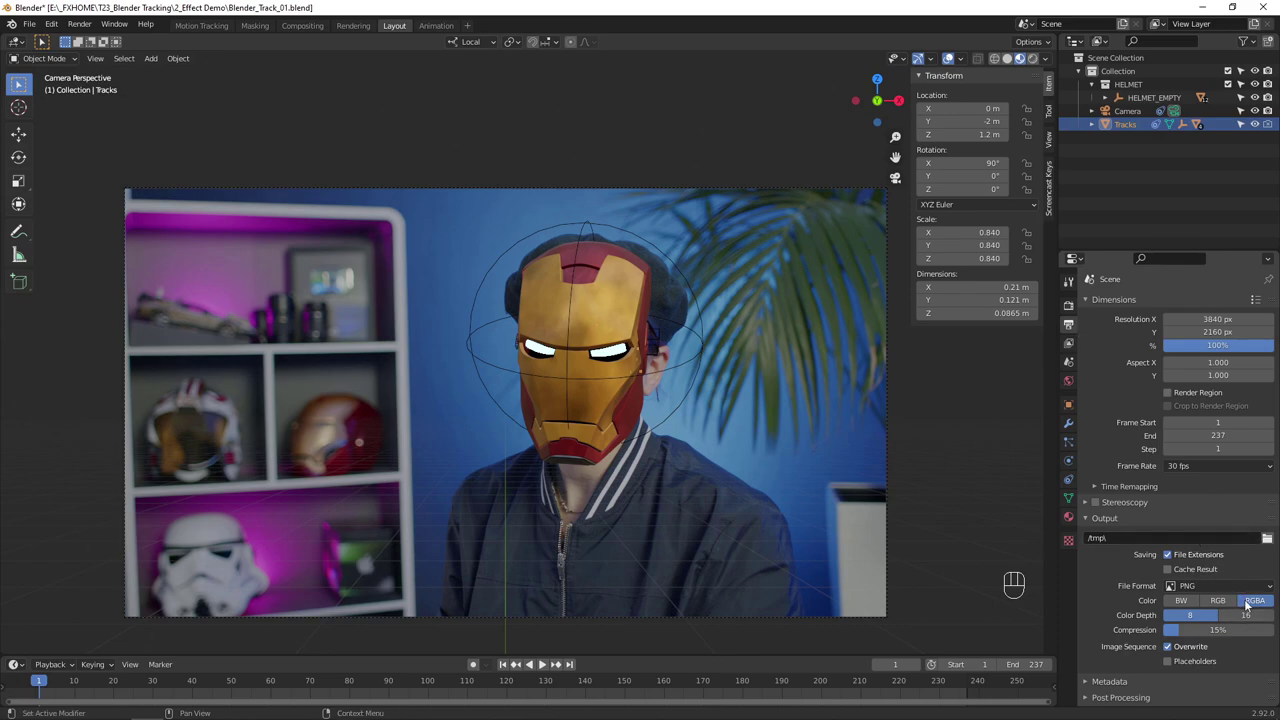
pyautogui.click(79, 25)
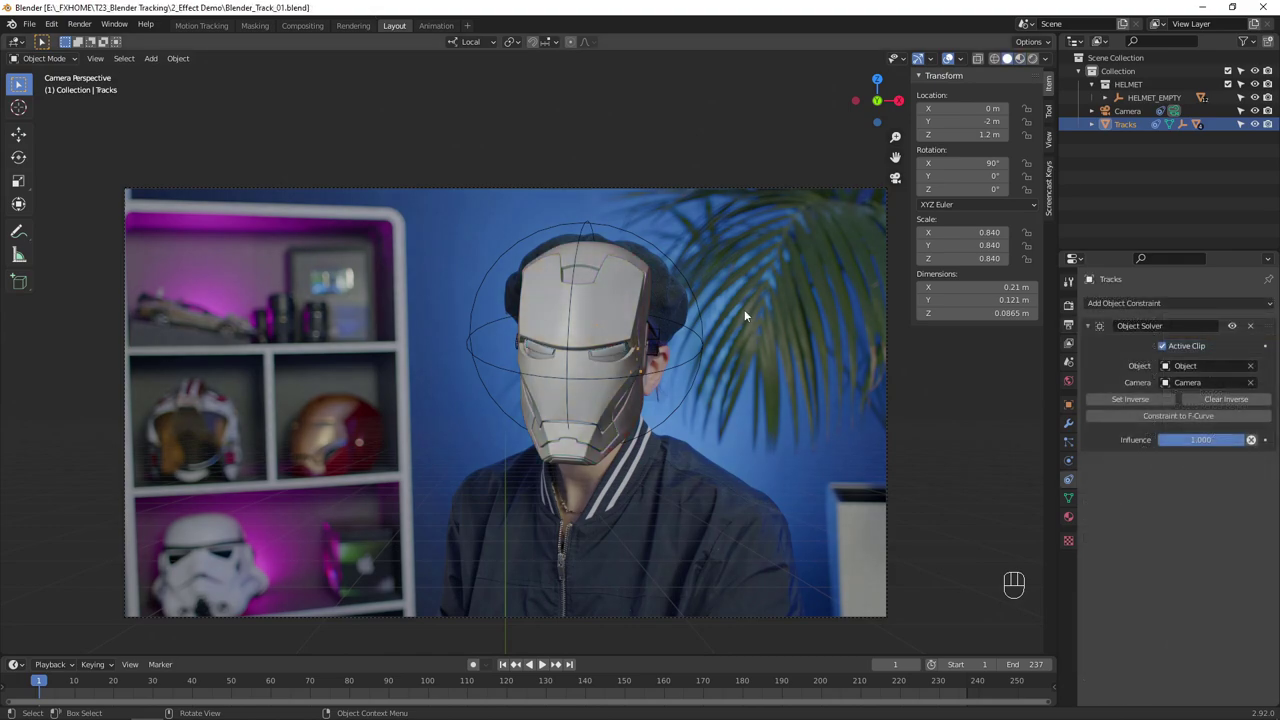
# Preview the textured helmet in Material Preview during playback, then return to Solid shading
pyautogui.press('z')
pyautogui.click(730, 379)
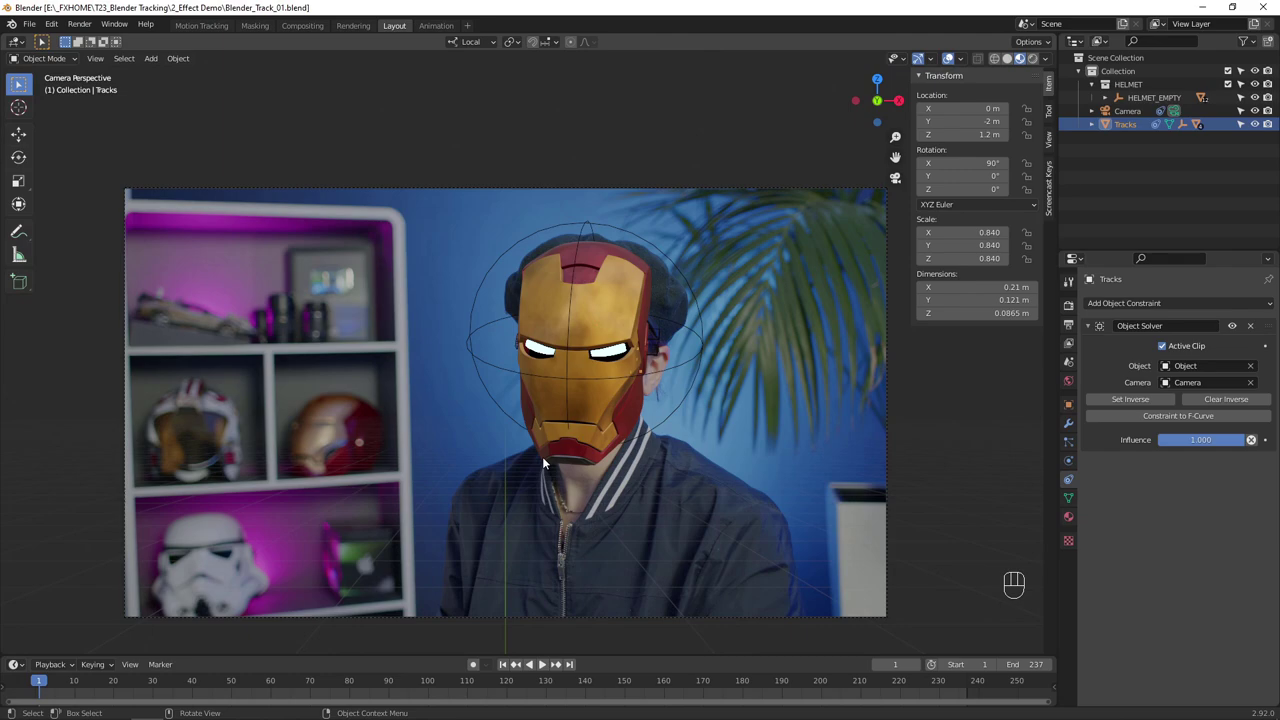
pyautogui.press('space')
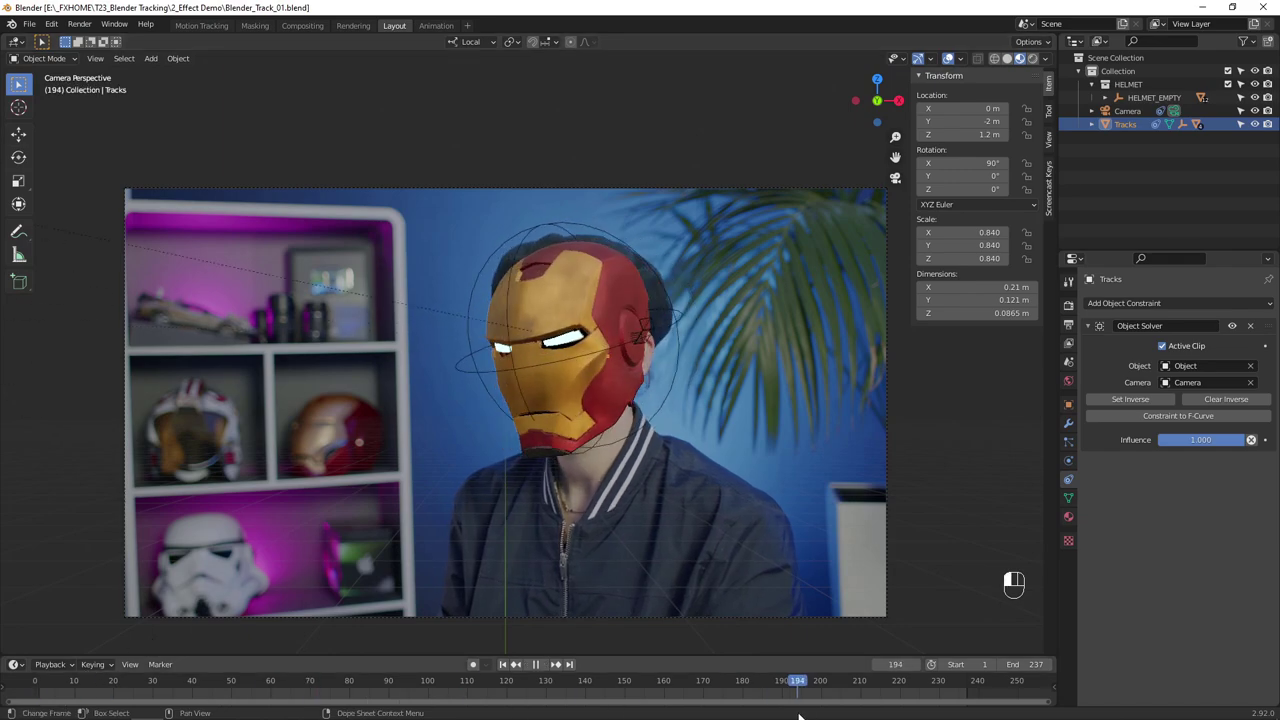
pyautogui.press('space')
pyautogui.click(503, 664)
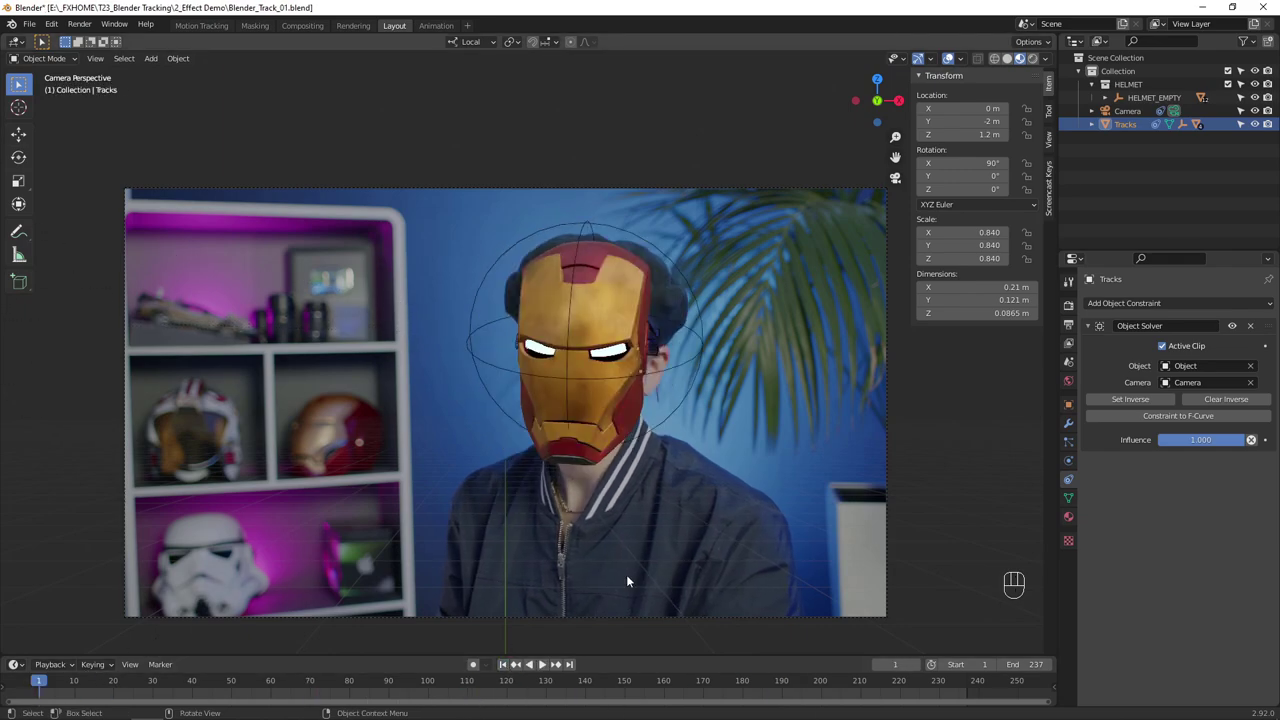
pyautogui.click(1068, 324)
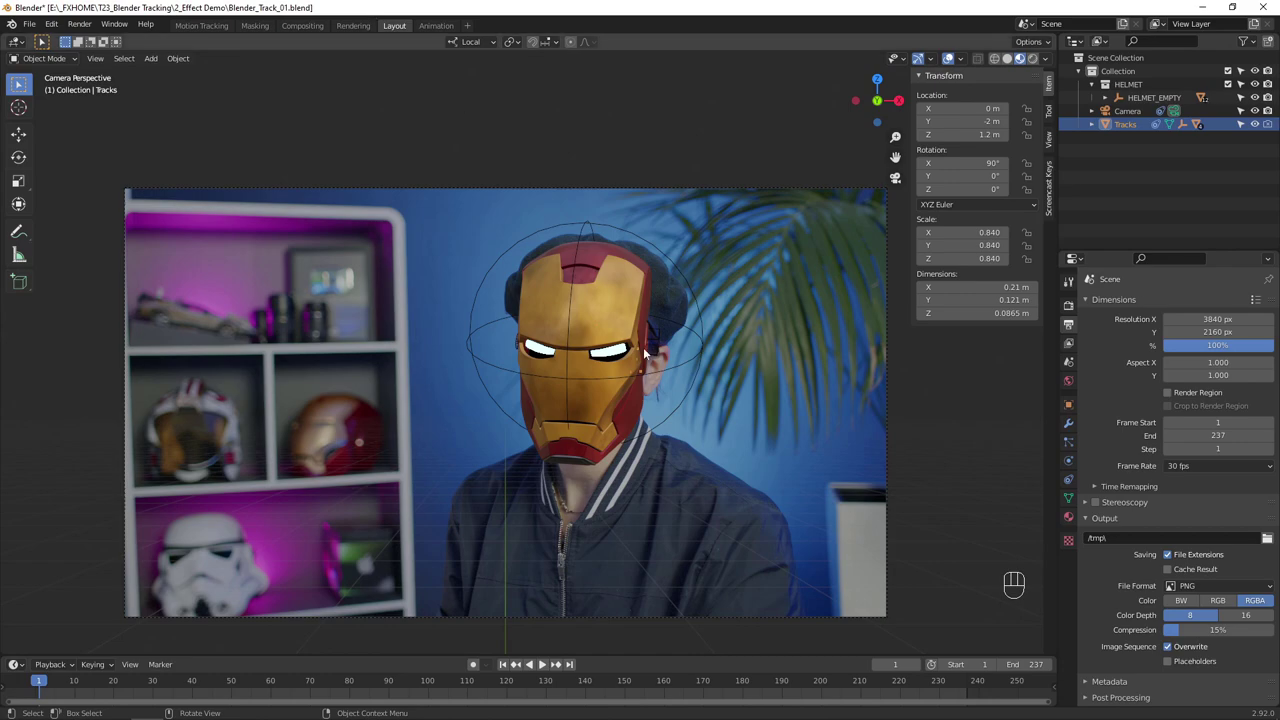
pyautogui.press('z')
pyautogui.click(755, 352)
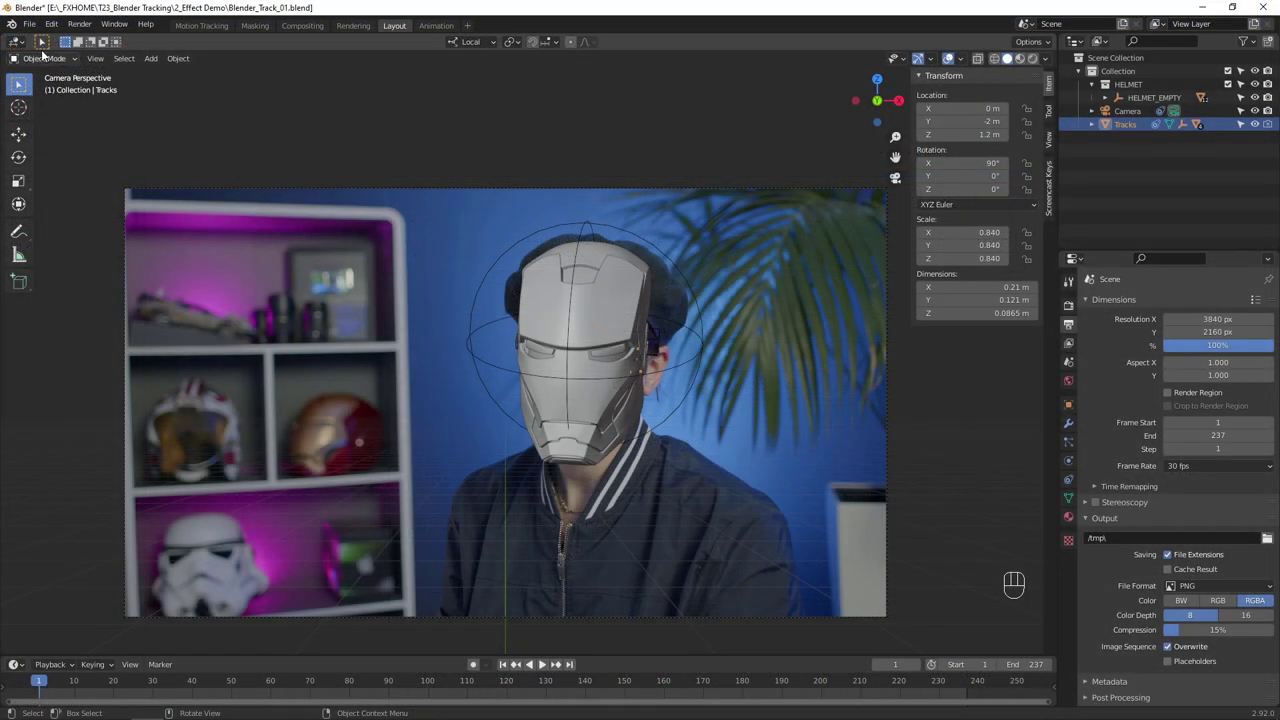
# Export the tracked camera and points as a HitFilm composite shot (.hfcs)
pyautogui.click(29, 24)
pyautogui.moveTo(77, 215)
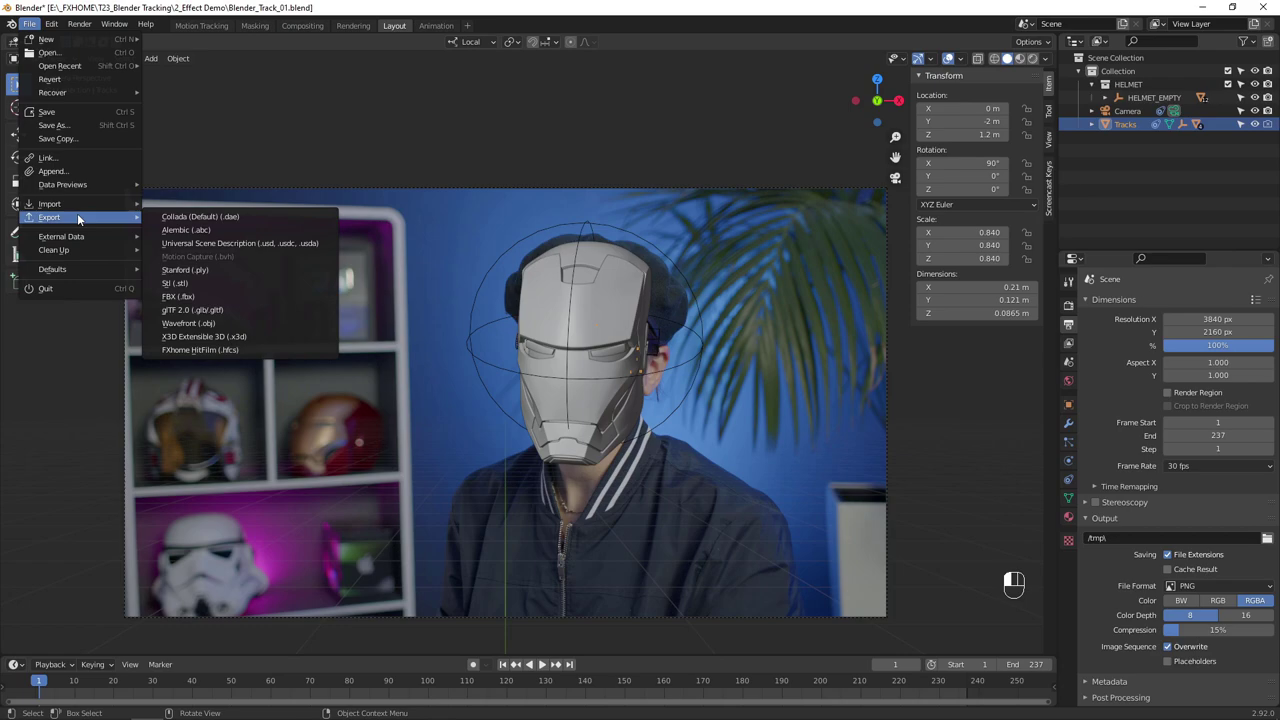
pyautogui.click(257, 350)
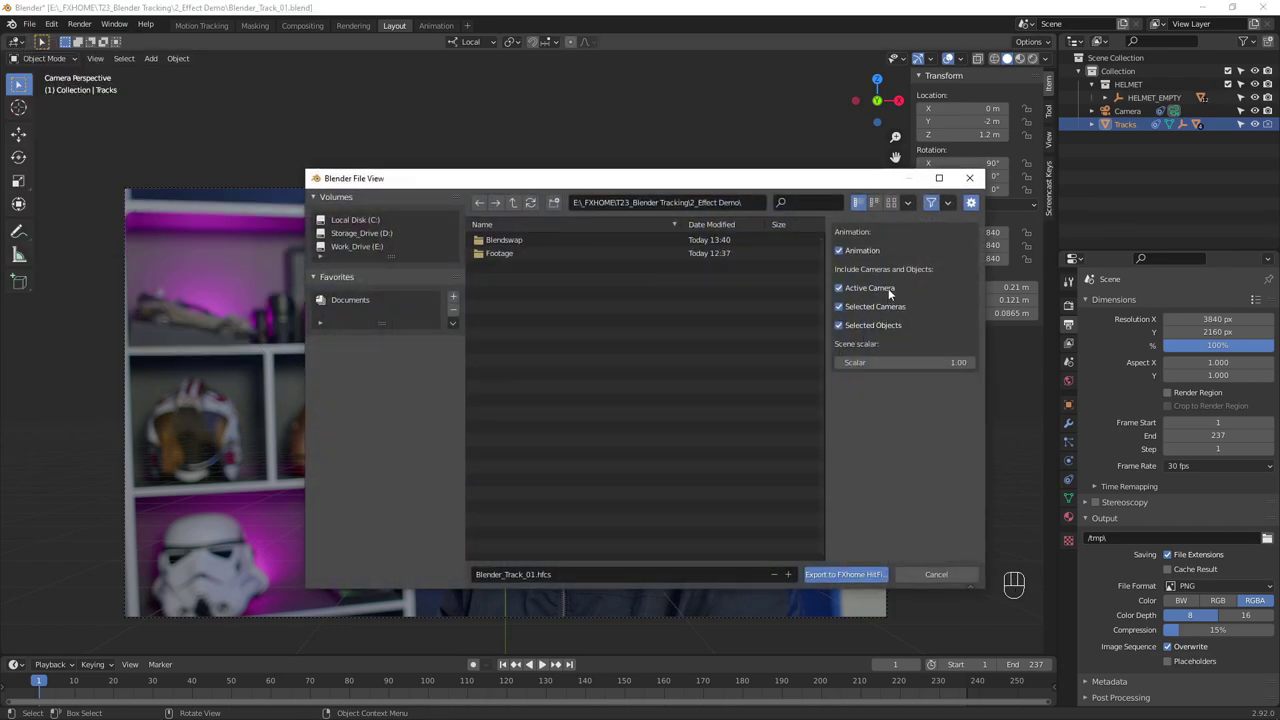
pyautogui.click(856, 575)
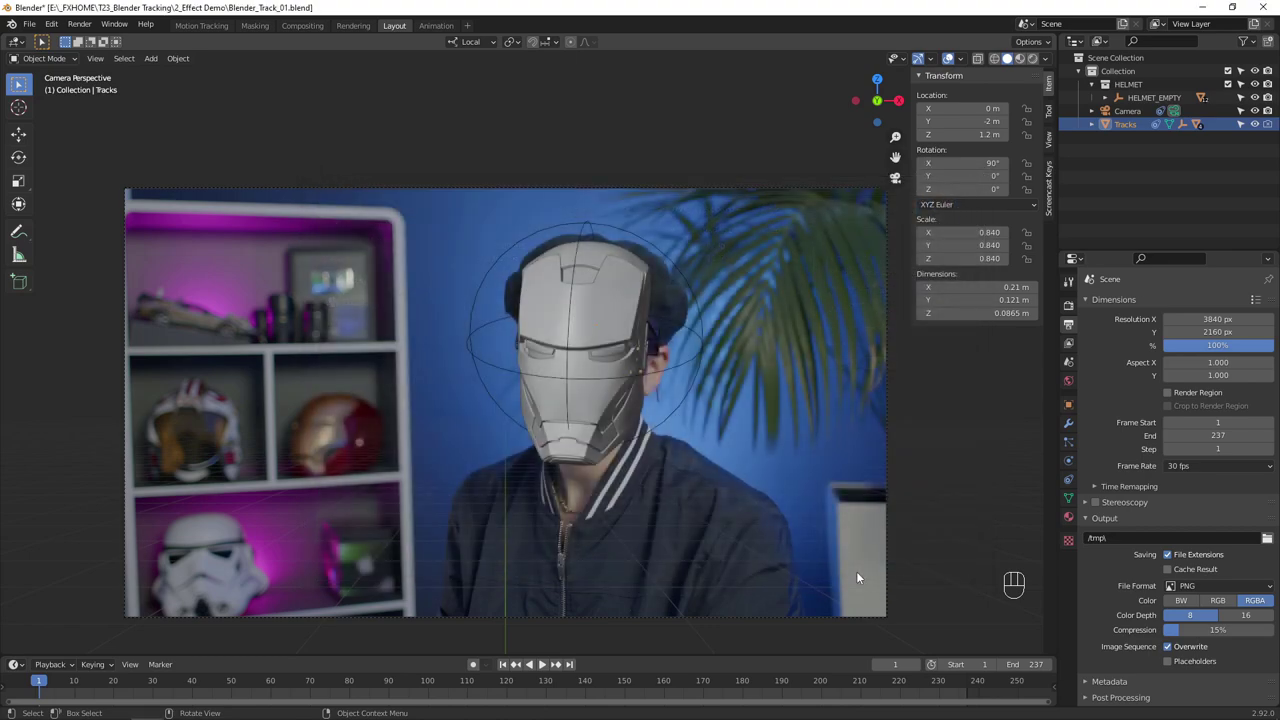
# Select all HELMET_EMPTY parts and export them as Wavefront OBJ Blender_Track_01.obj
pyautogui.click(1105, 98)
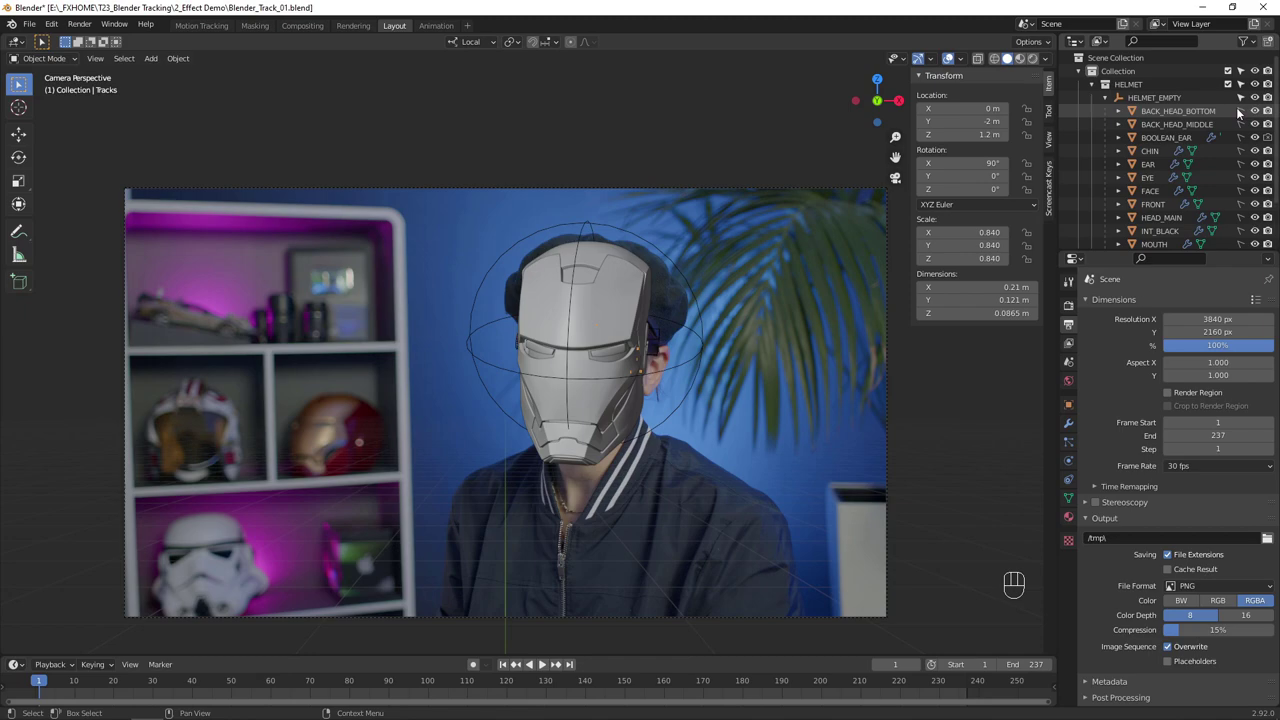
pyautogui.scroll(-2, 1244, 218)
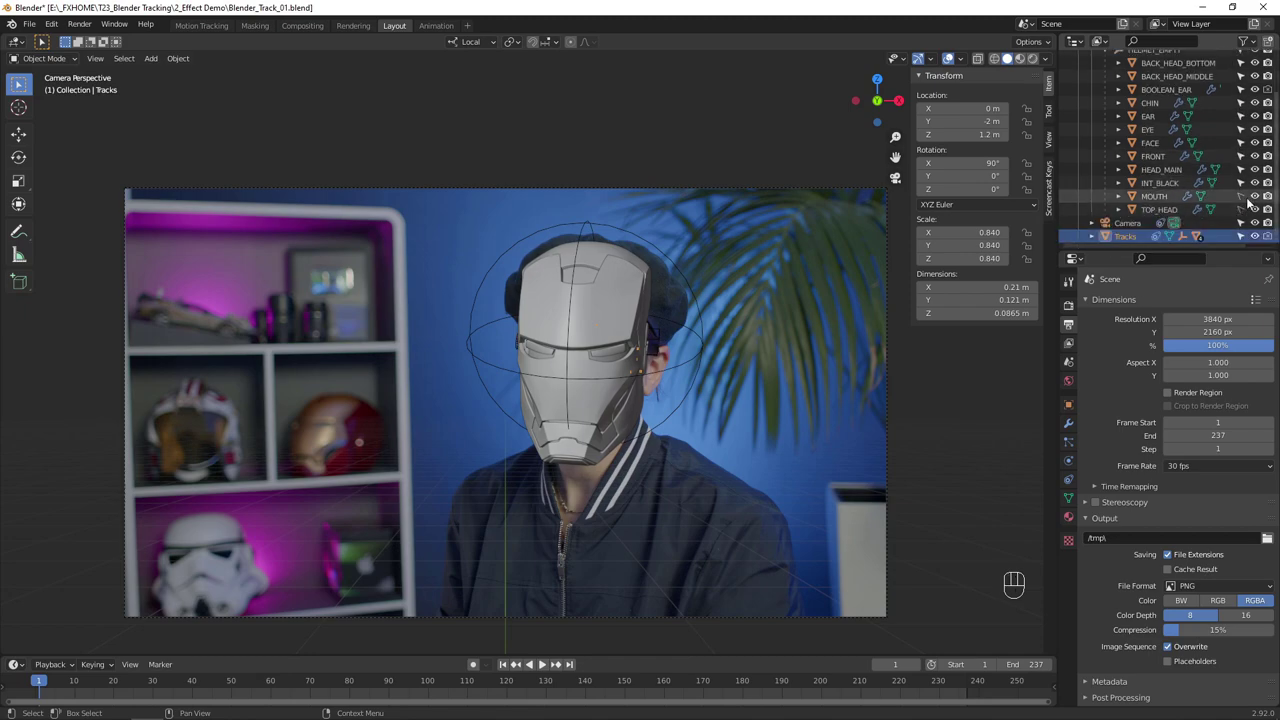
pyautogui.scroll(2, 1180, 210)
pyautogui.click(1165, 116)
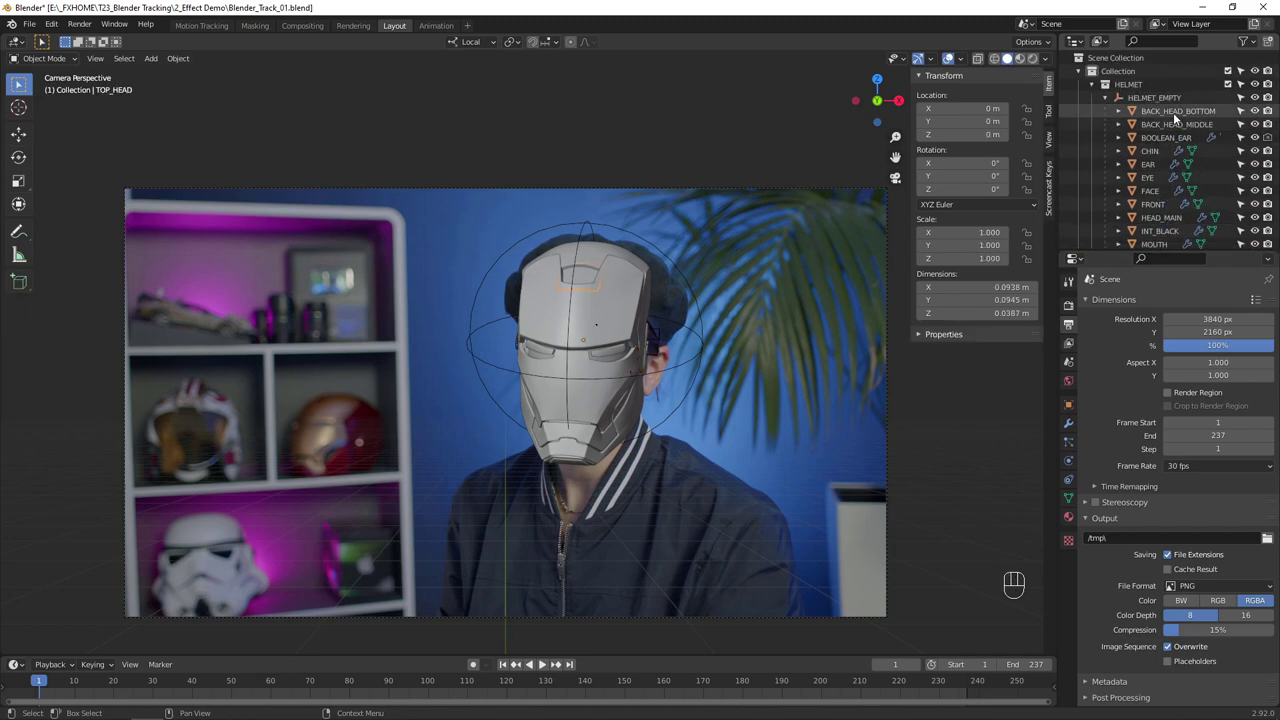
pyautogui.moveTo(1167, 84); pyautogui.dragTo(1167, 242)
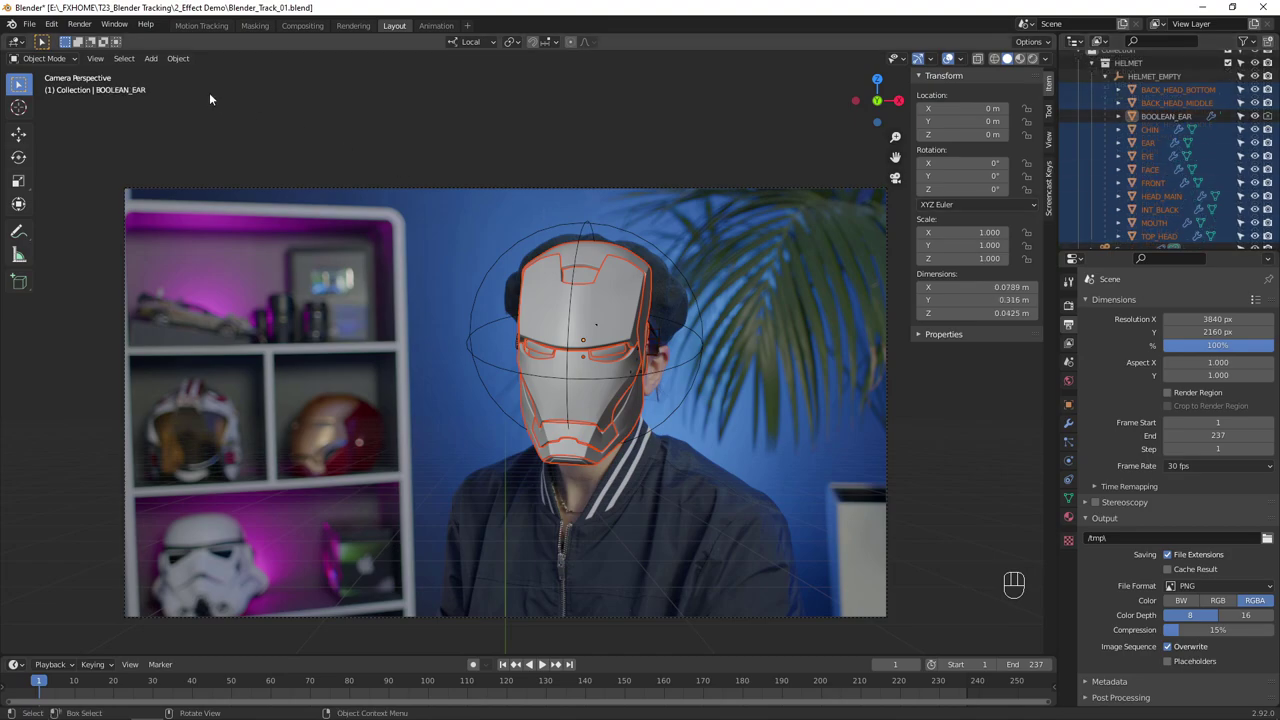
pyautogui.click(30, 28)
pyautogui.moveTo(100, 217)
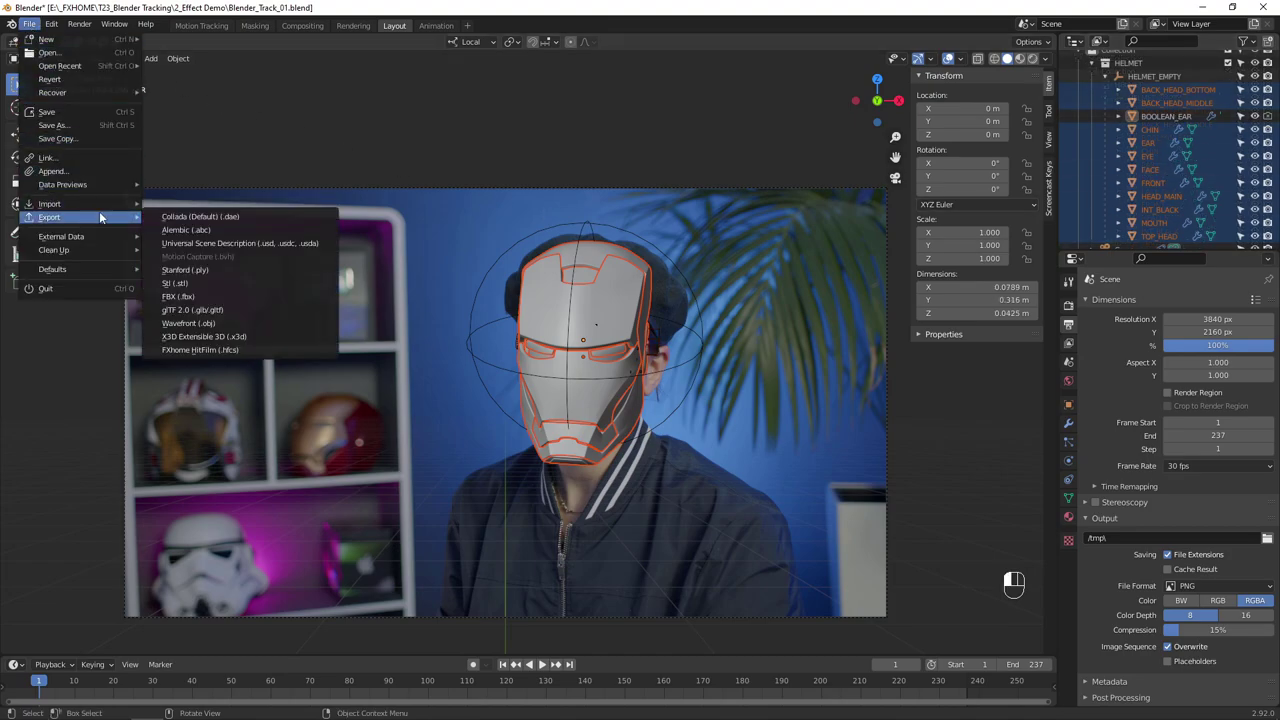
pyautogui.click(278, 321)
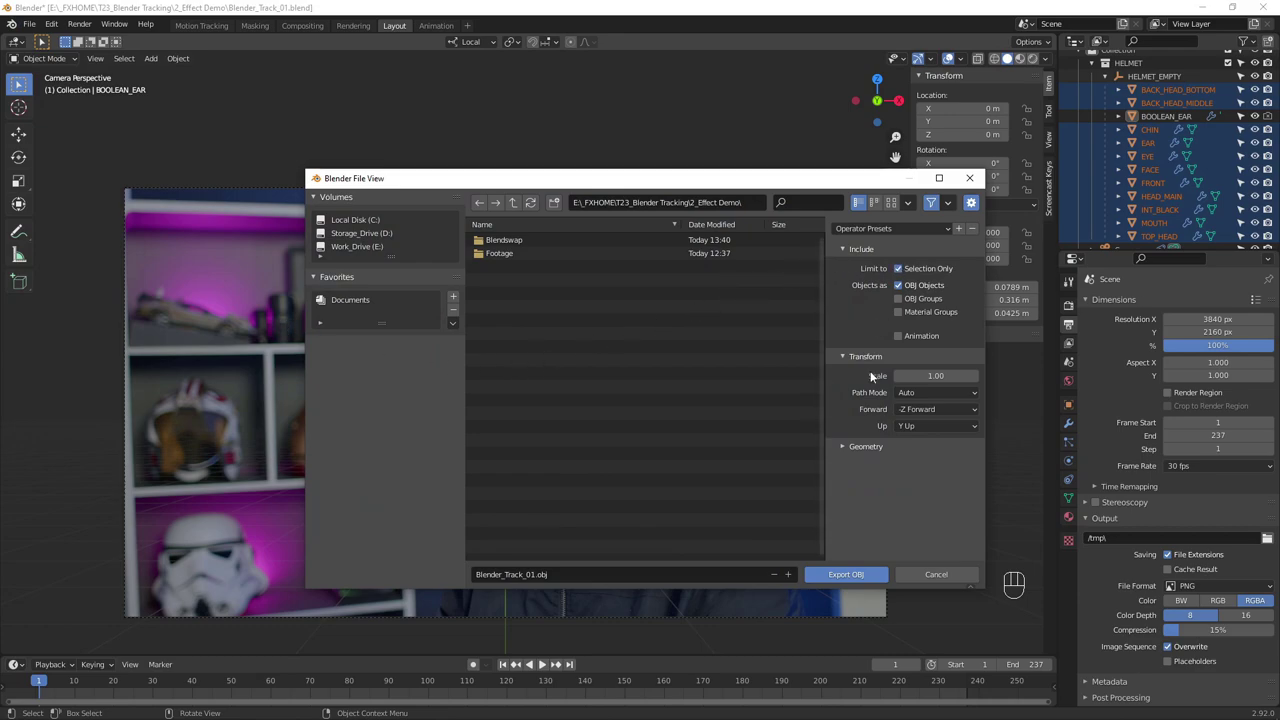
pyautogui.click(846, 574)
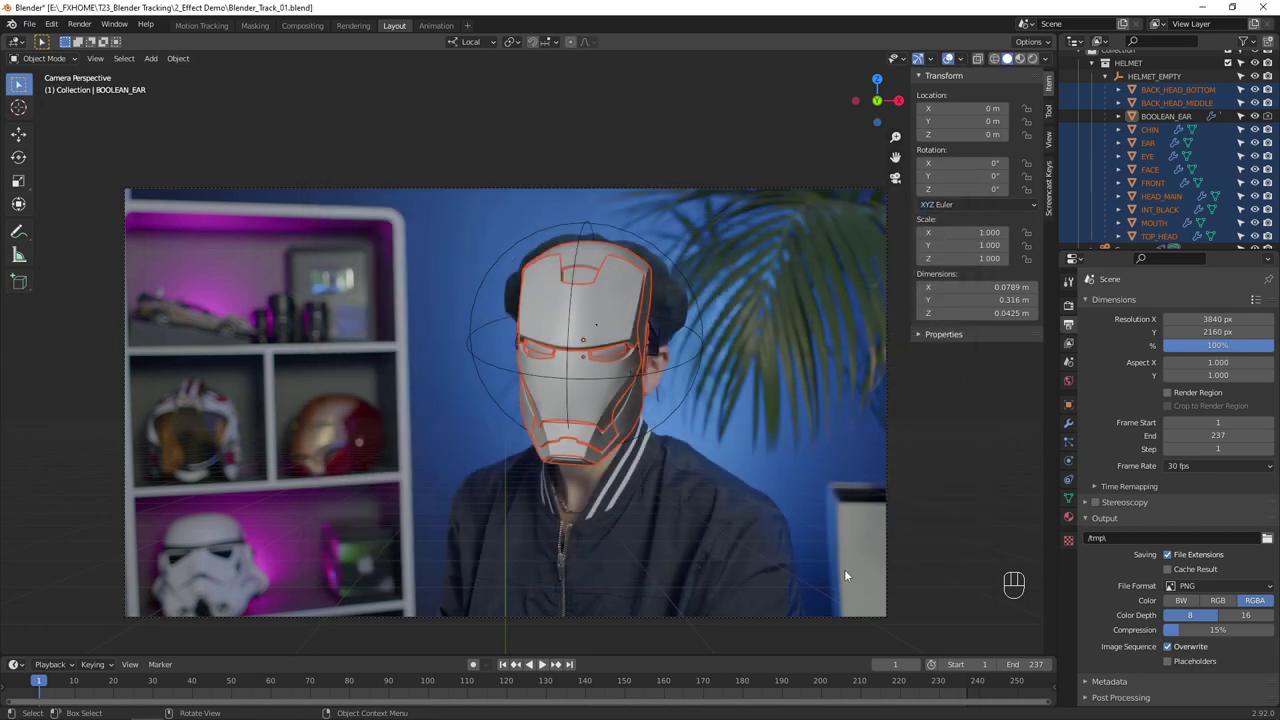
# Import Blender_Track_01.hfcs as a composite shot
pyautogui.click(64, 60)
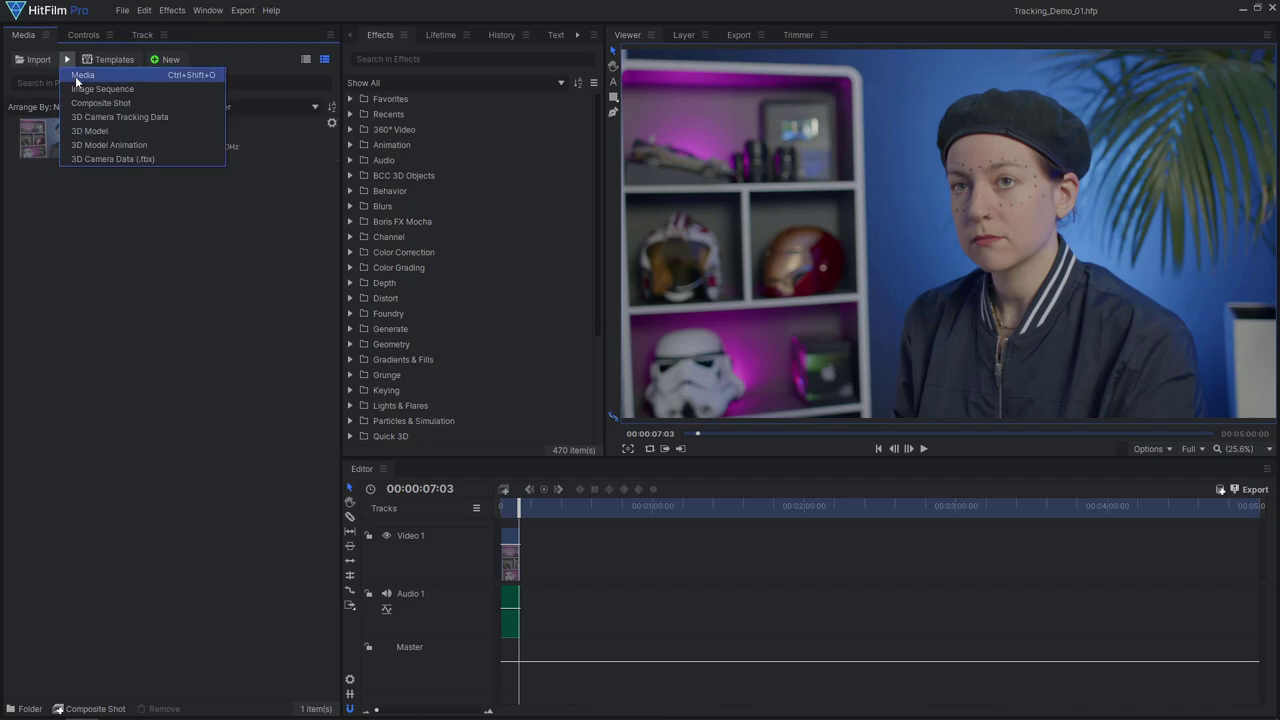
pyautogui.click(75, 97)
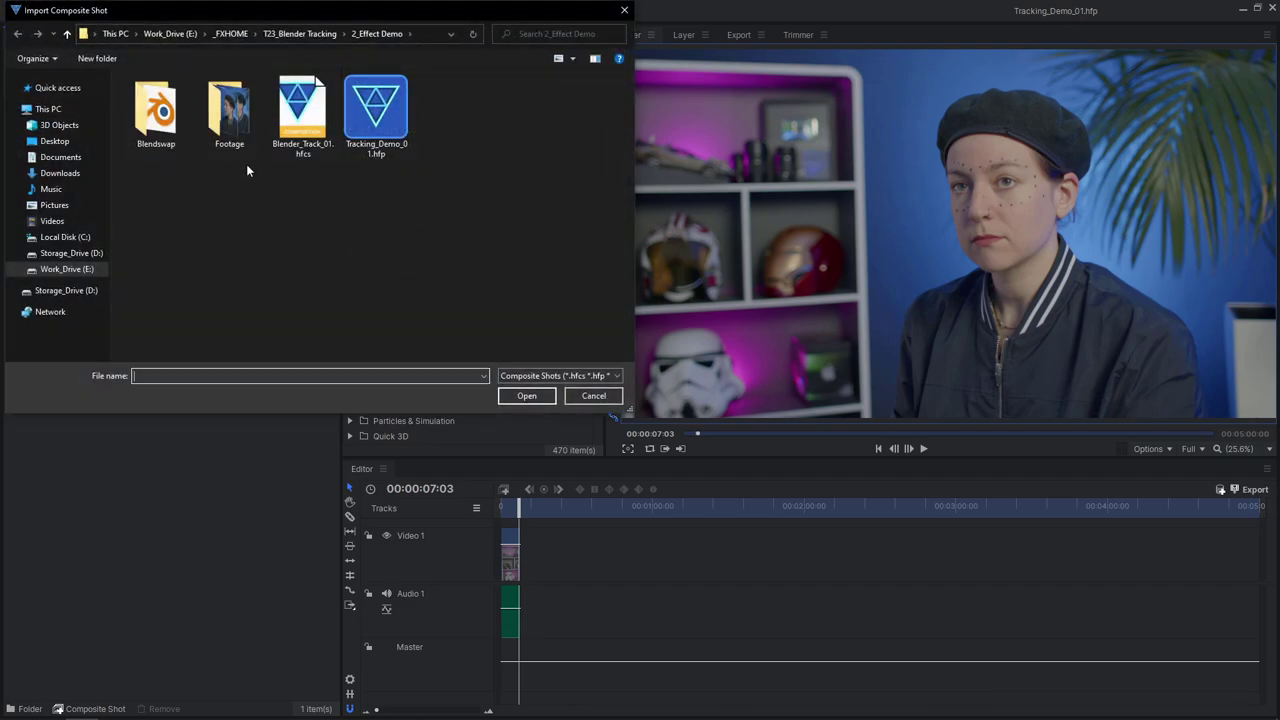
pyautogui.click(527, 396)
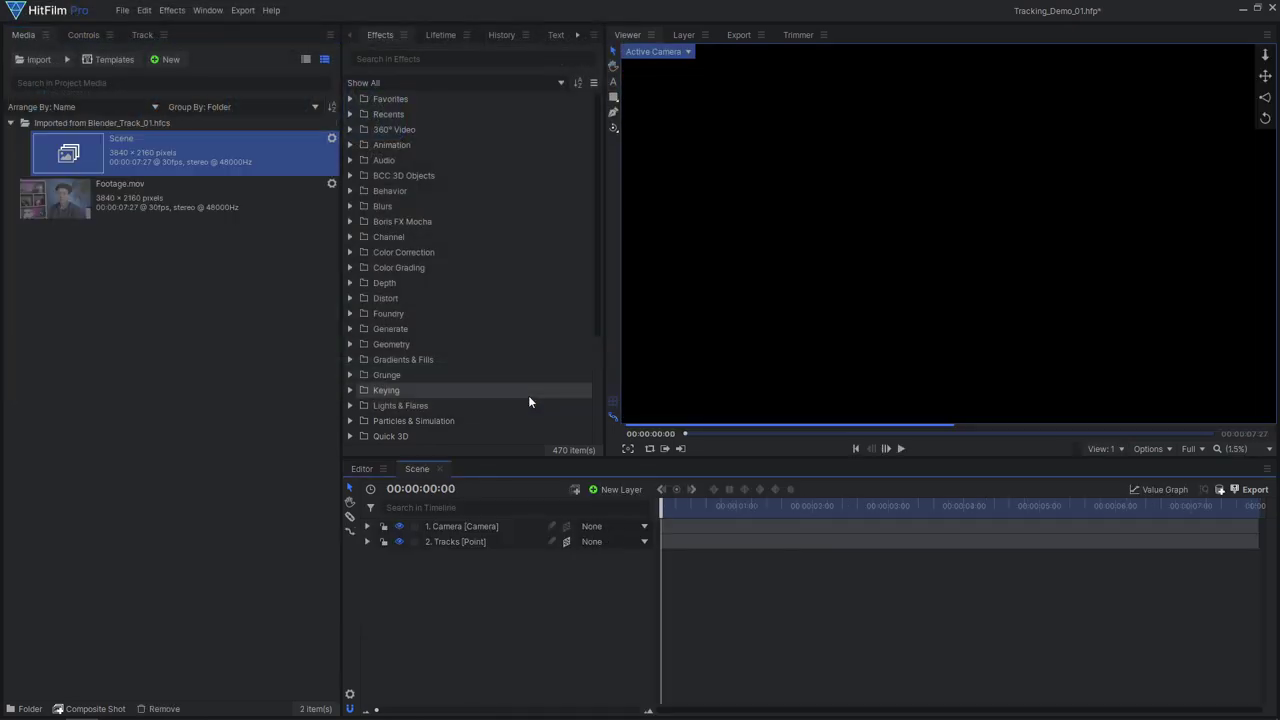
# Import the Blender_Track_01.obj helmet model with Auto Normalize turned off and the preview updated
pyautogui.click(66, 60)
pyautogui.click(105, 130)
pyautogui.click(287, 150)
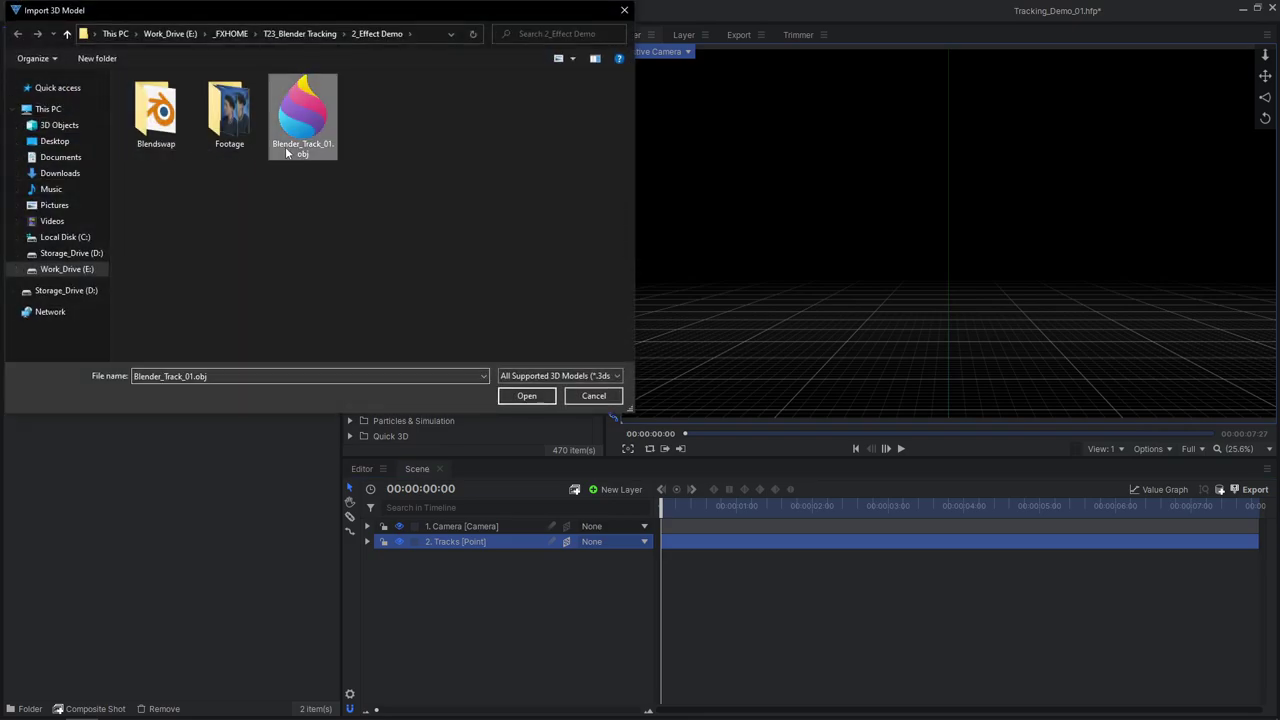
pyautogui.click(527, 396)
pyautogui.moveTo(543, 398); pyautogui.dragTo(460, 382)
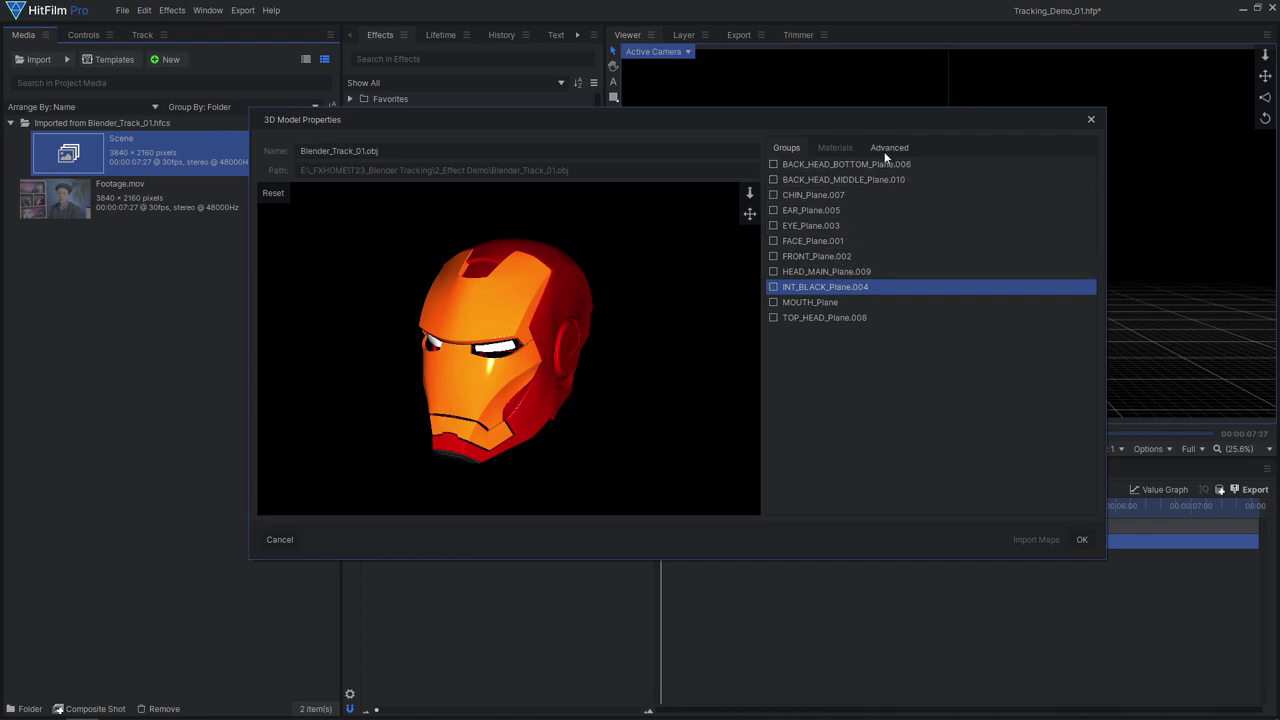
pyautogui.click(886, 148)
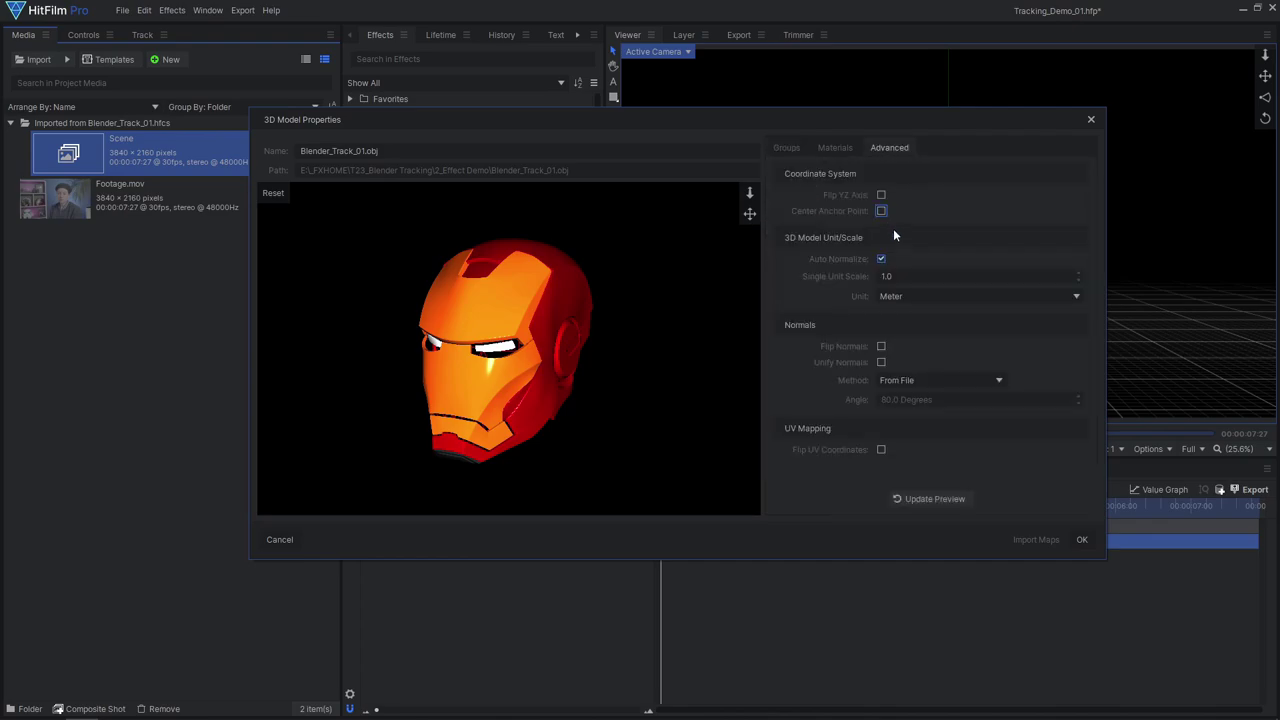
pyautogui.click(935, 499)
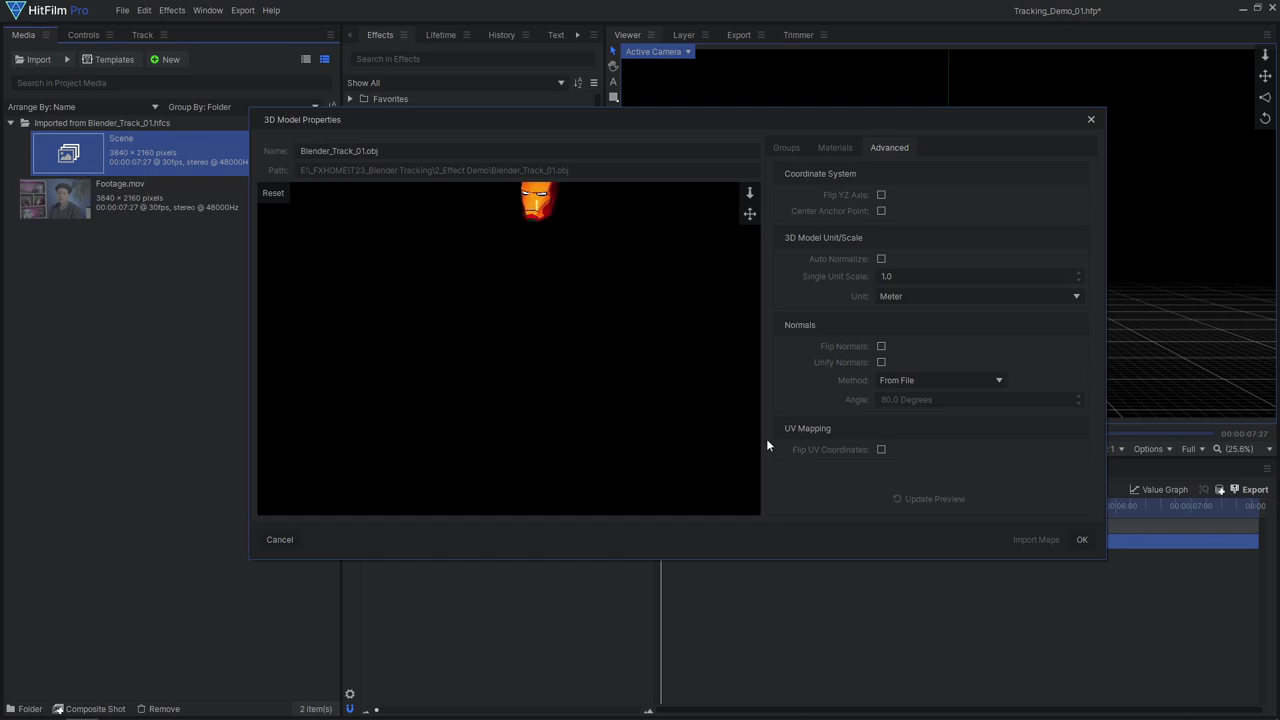
# Add the helmet model to the Scene timeline, parented to the 3. Tracks point
pyautogui.click(1082, 540)
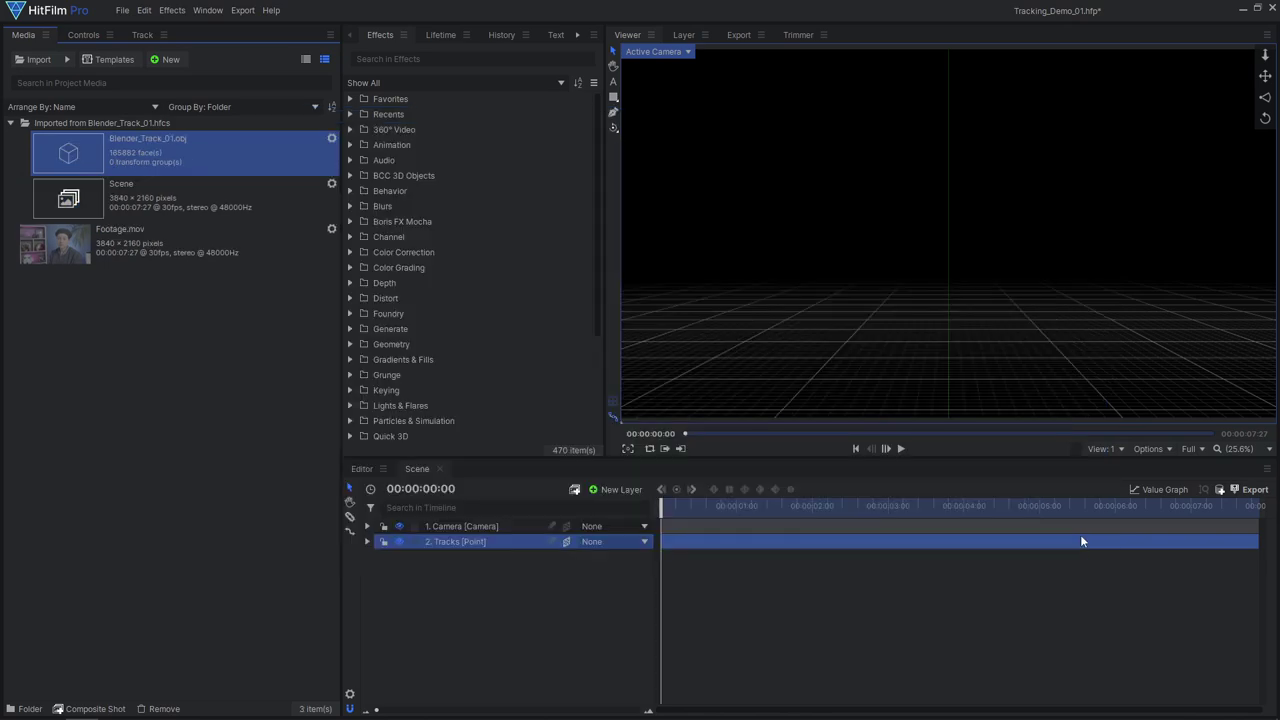
pyautogui.moveTo(233, 176); pyautogui.dragTo(494, 520)
pyautogui.click(610, 526)
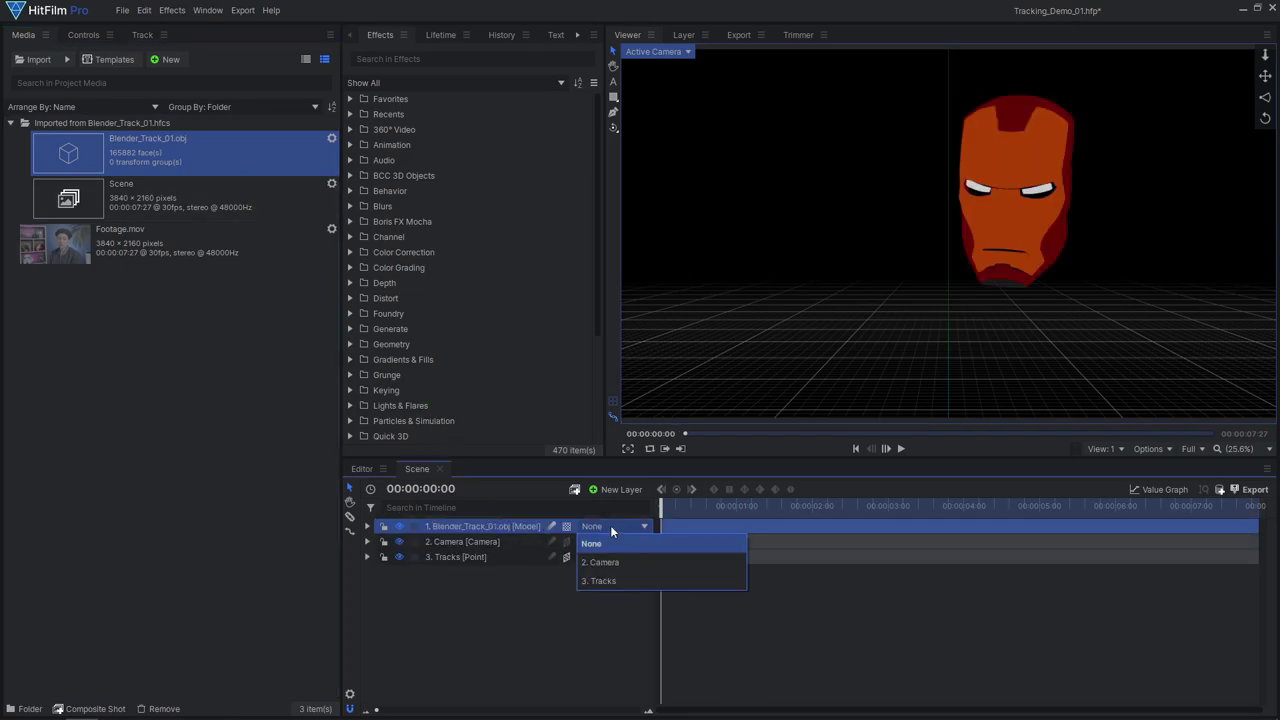
pyautogui.click(600, 581)
# Place Footage.mov below the helmet as background and scrub to check the fit
pyautogui.click(198, 241)
pyautogui.moveTo(505, 620); pyautogui.dragTo(506, 619)
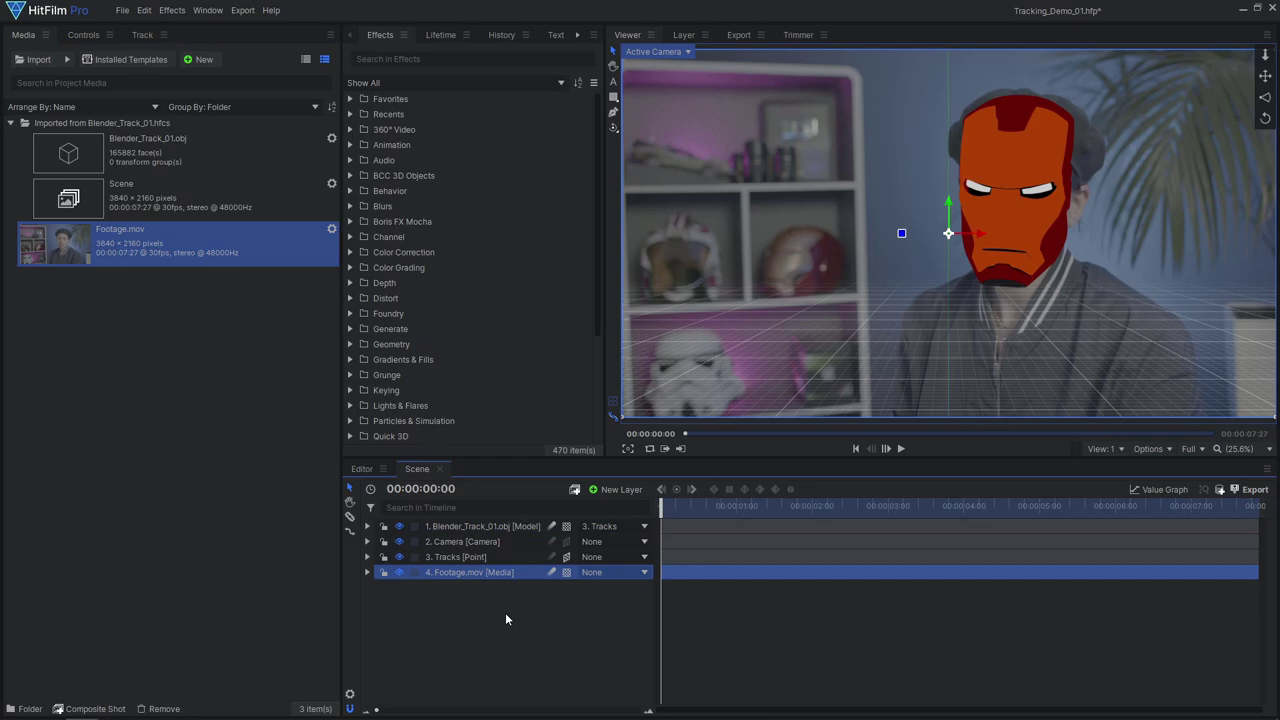
pyautogui.moveTo(680, 506); pyautogui.dragTo(1241, 538)
pyautogui.moveTo(1118, 541); pyautogui.dragTo(594, 567)
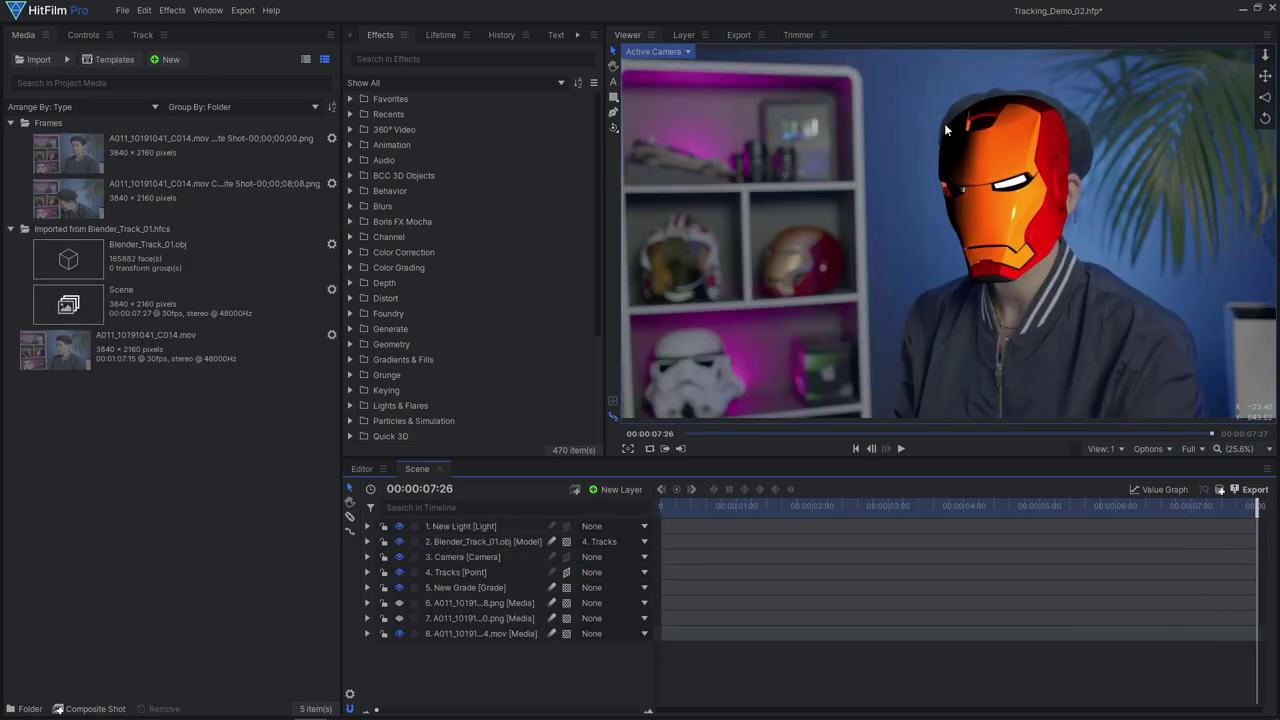
# Review the A011_10191041_C014.mov clip and layer 6's face mask, then re-enable the helmet layer
pyautogui.doubleClick(253, 360)
pyautogui.moveTo(714, 436); pyautogui.dragTo(1196, 434)
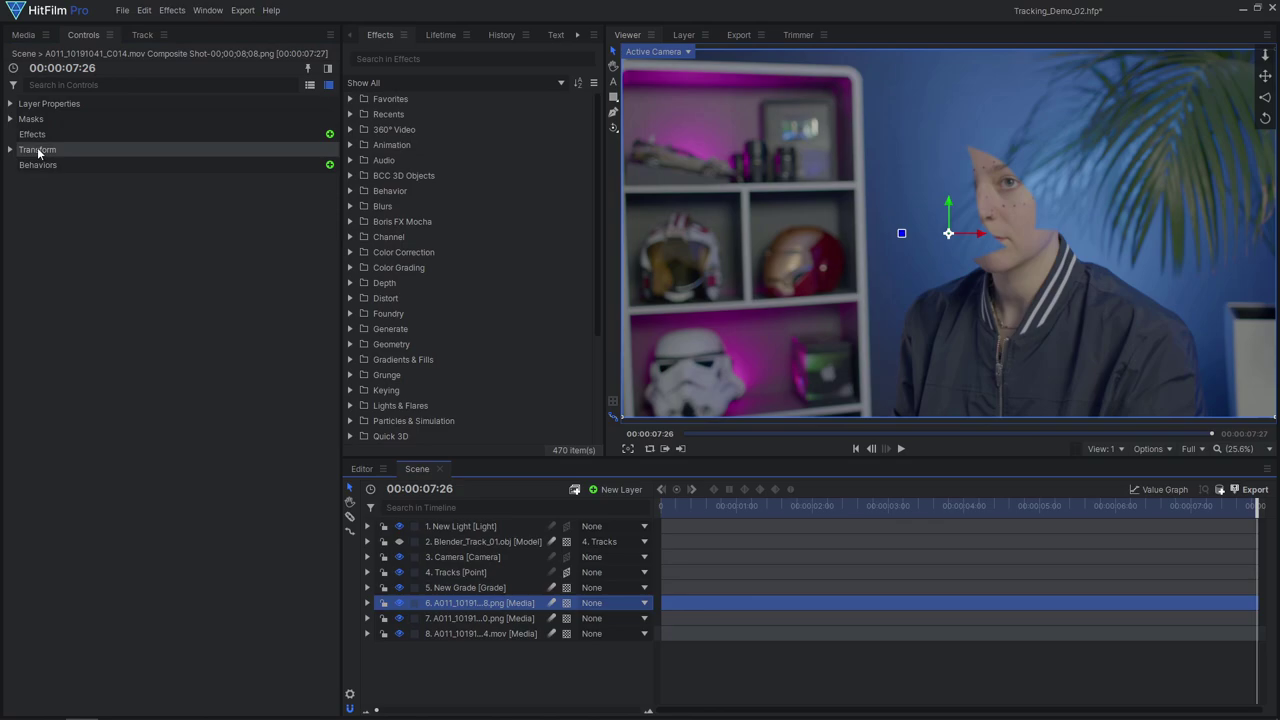
pyautogui.click(10, 118)
pyautogui.click(88, 133)
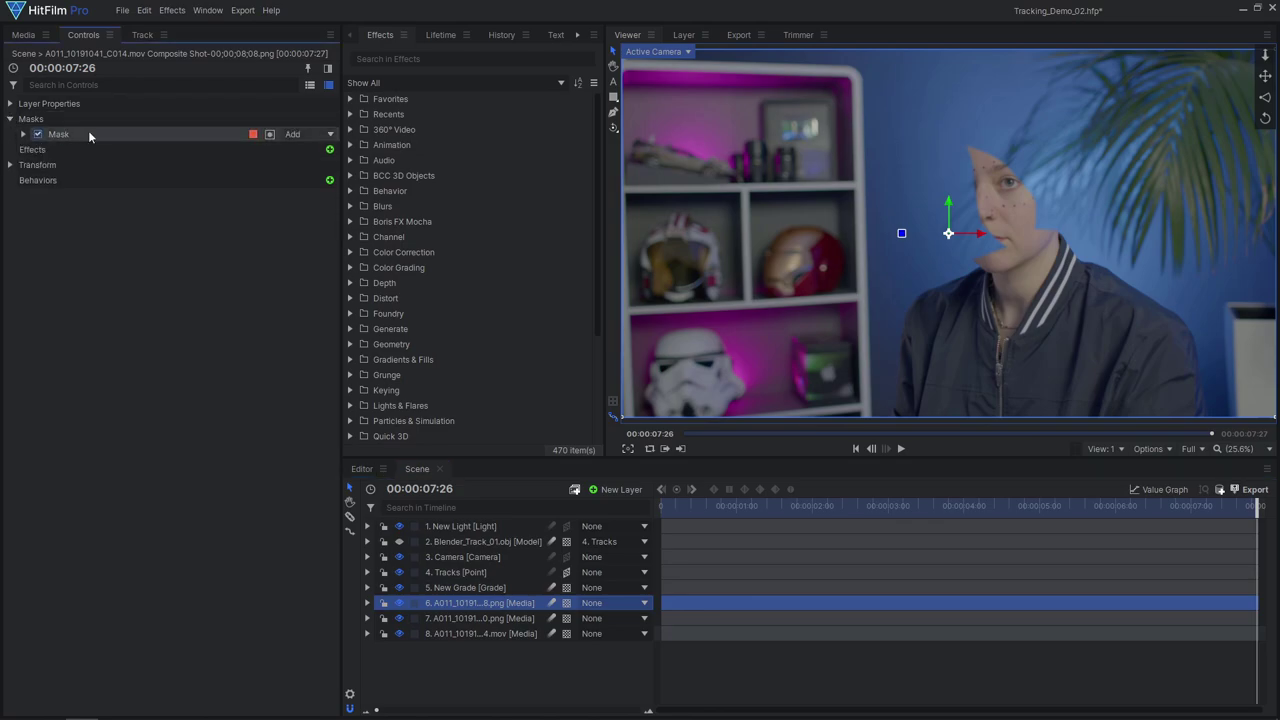
pyautogui.click(444, 650)
pyautogui.moveTo(708, 511); pyautogui.dragTo(874, 512)
pyautogui.click(399, 541)
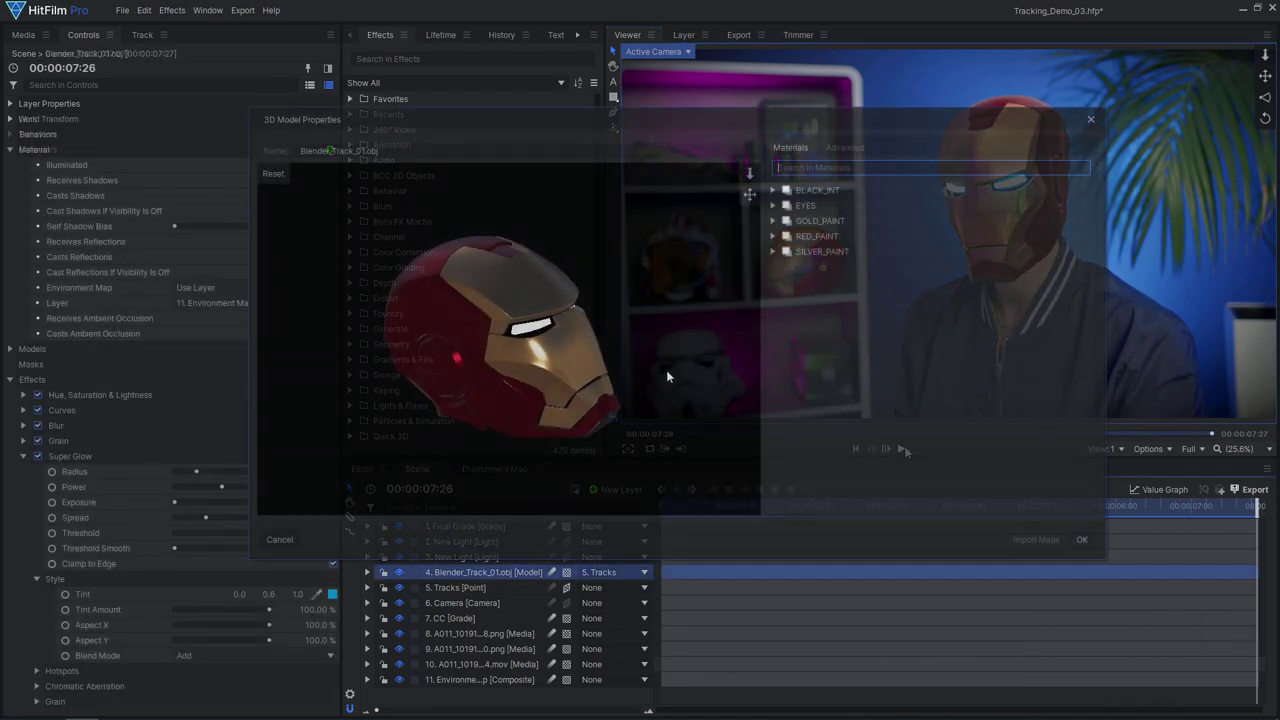
# Inspect the RED_PAINT material settings in the helmet's 3D Model Properties
pyautogui.moveTo(666, 370); pyautogui.dragTo(520, 360)
pyautogui.click(772, 236)
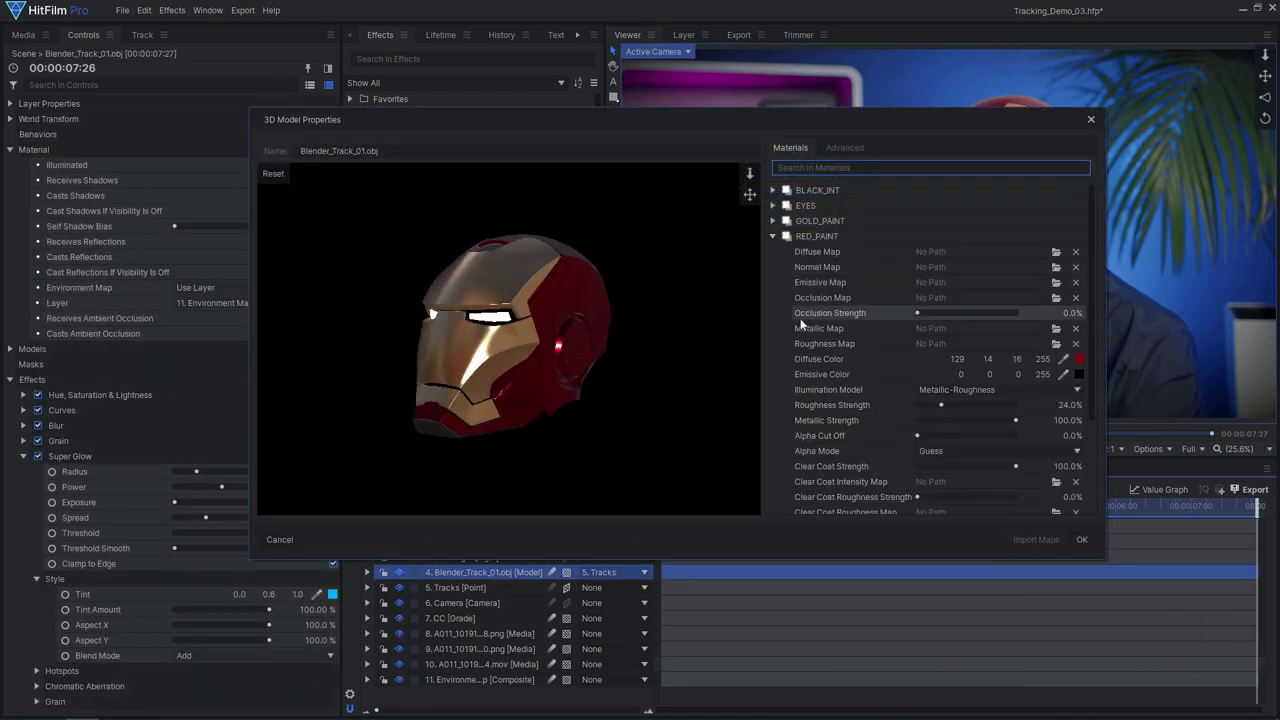
pyautogui.scroll(-5, 803, 326)
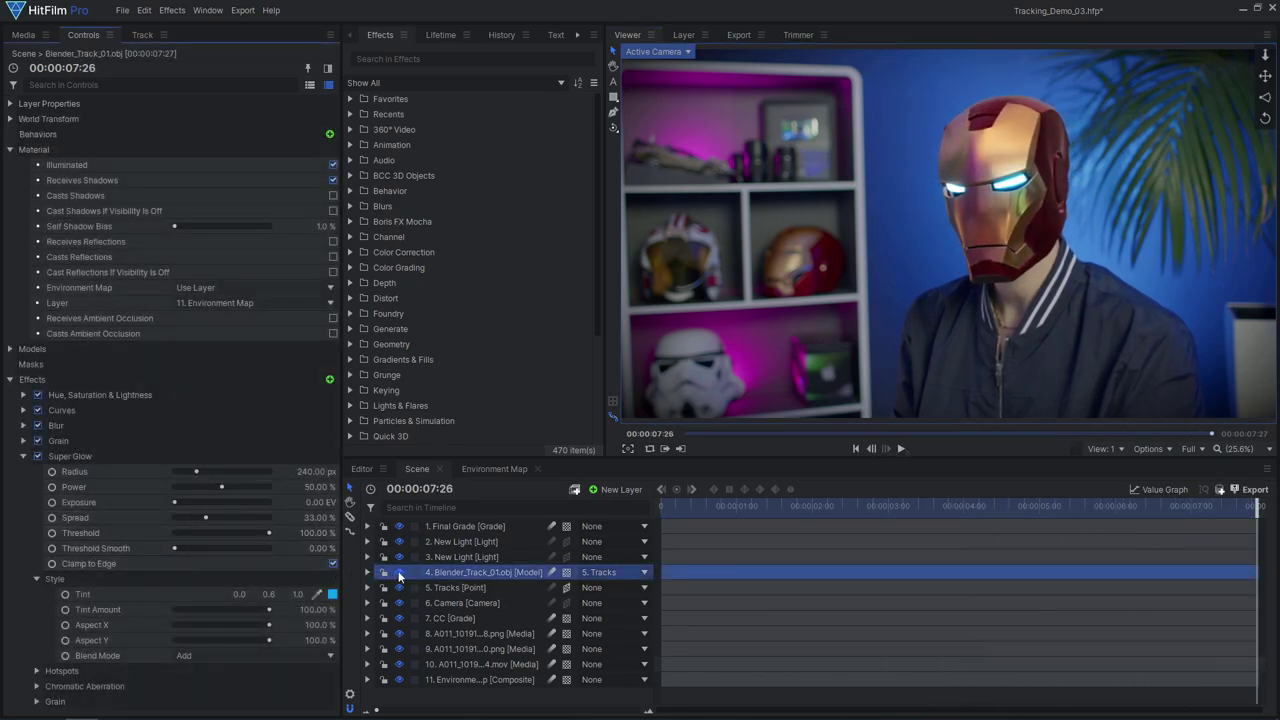
# Compare the composite with the helmet layer hidden, then with Final Grade disabled
pyautogui.click(399, 572)
pyautogui.click(399, 572)
pyautogui.click(399, 526)
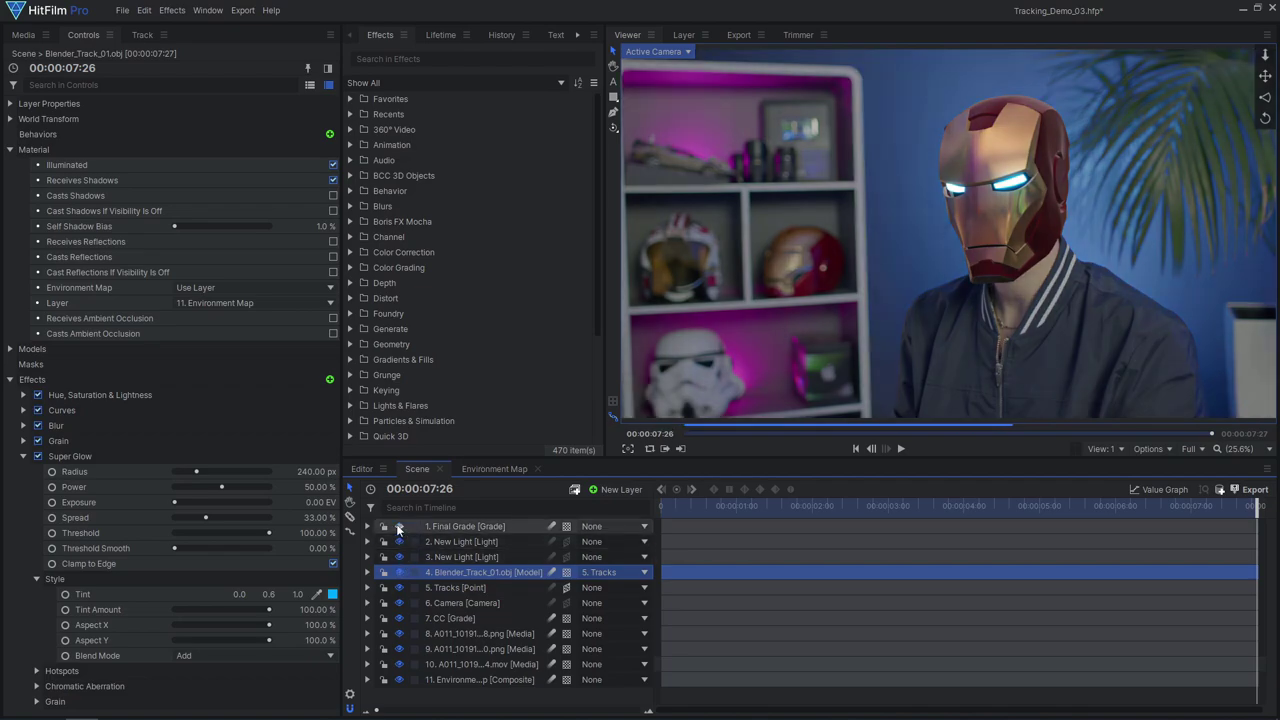